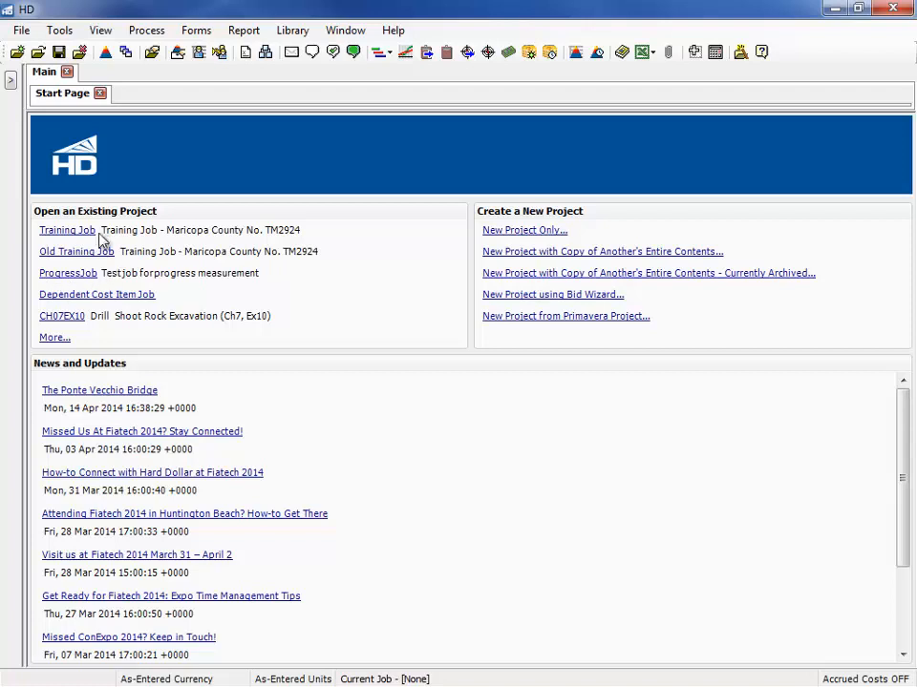
Step: Open the Training Job project and show the Labor rates in its Resource Rate Register
click(69, 231)
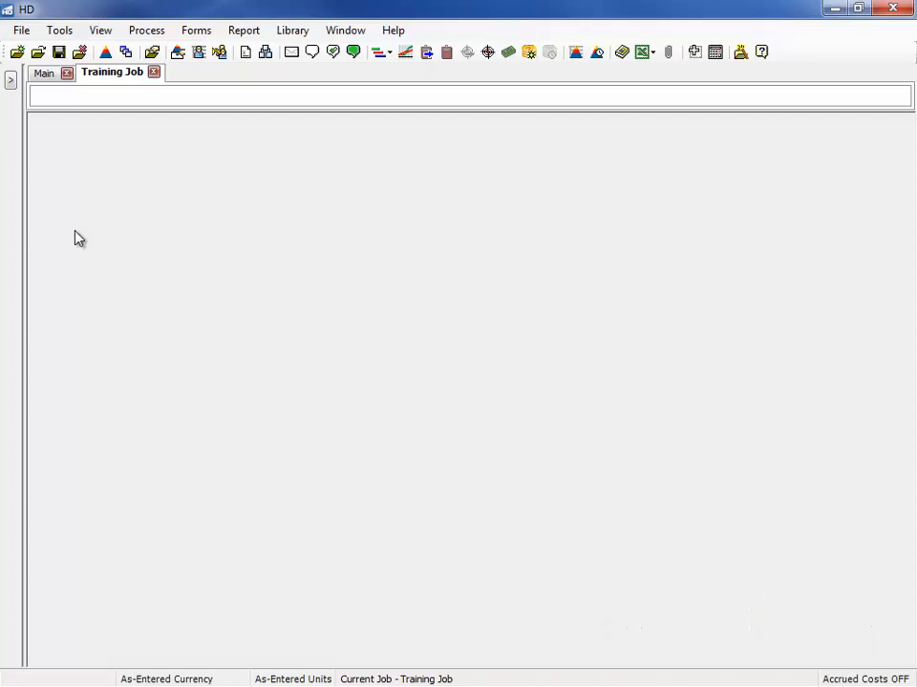
click(199, 54)
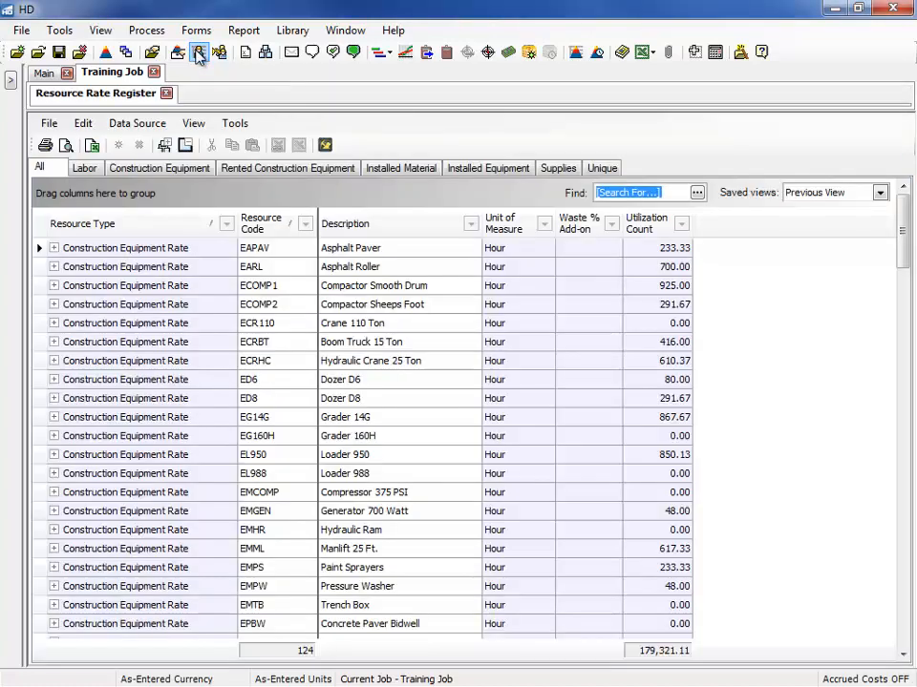
click(84, 169)
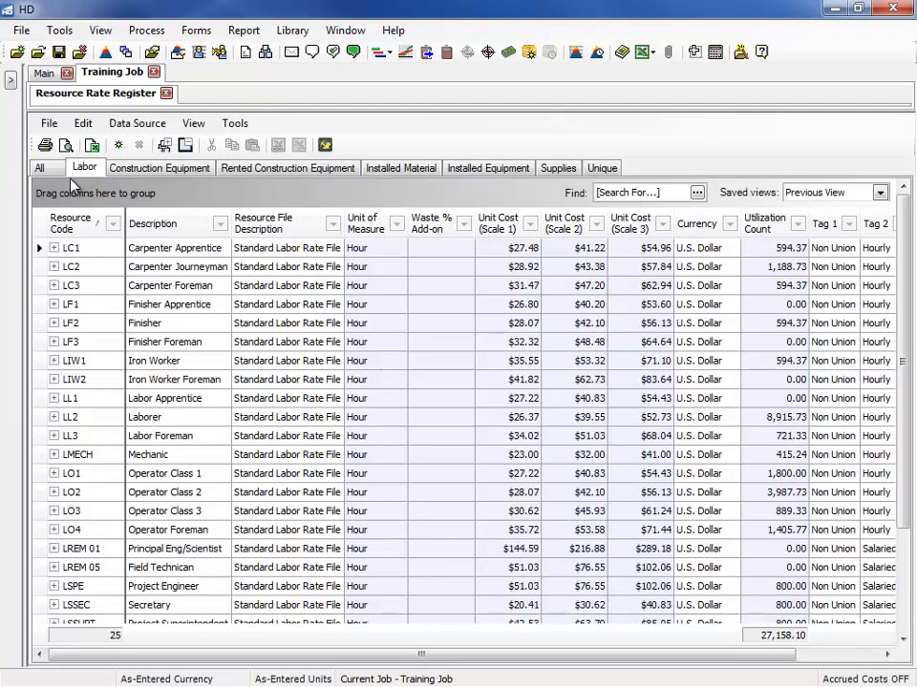
Step: Expand the LC1 Carpenter Apprentice rate and examine its billing rate and markup columns for all scales
click(54, 248)
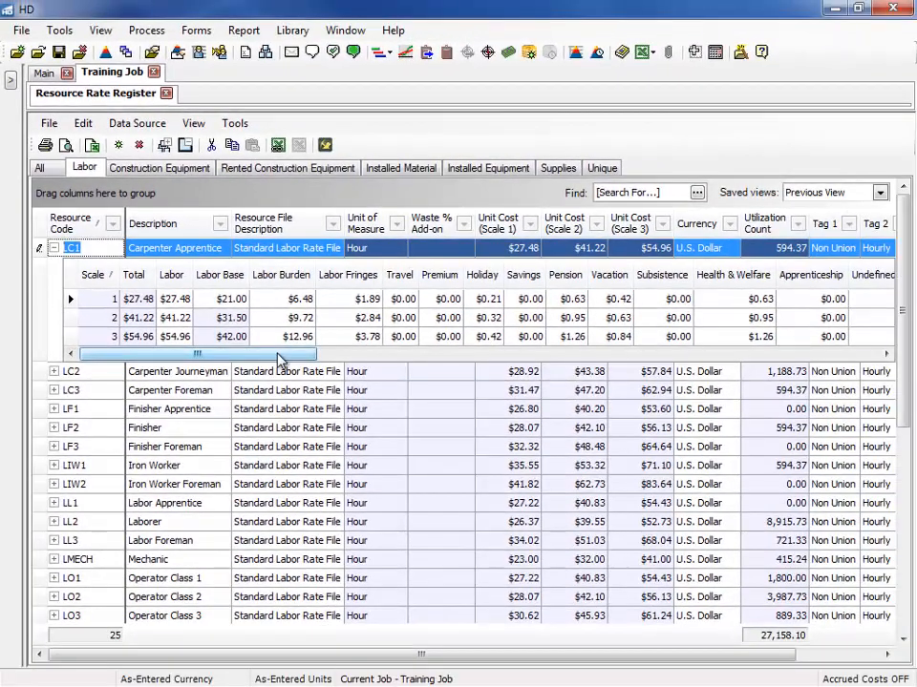
drag(422, 435, 562, 438)
mouse_move(370, 357)
mouse_down()
mouse_move(691, 360)
mouse_move(868, 375)
mouse_up()
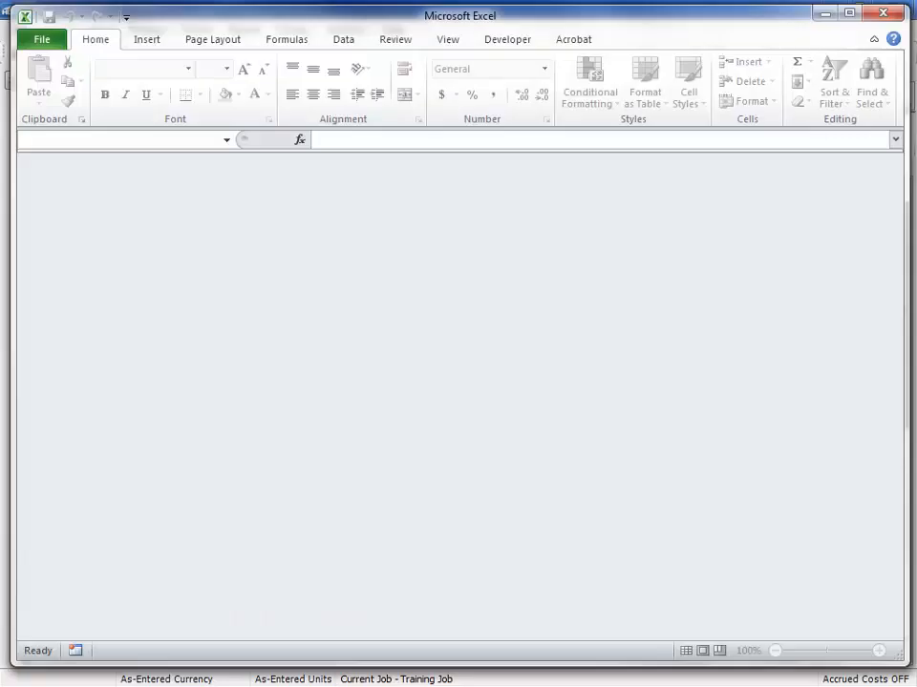
Step: In Excel, open the recent workbook Billing Rates.xlsx, then return to HD
click(39, 42)
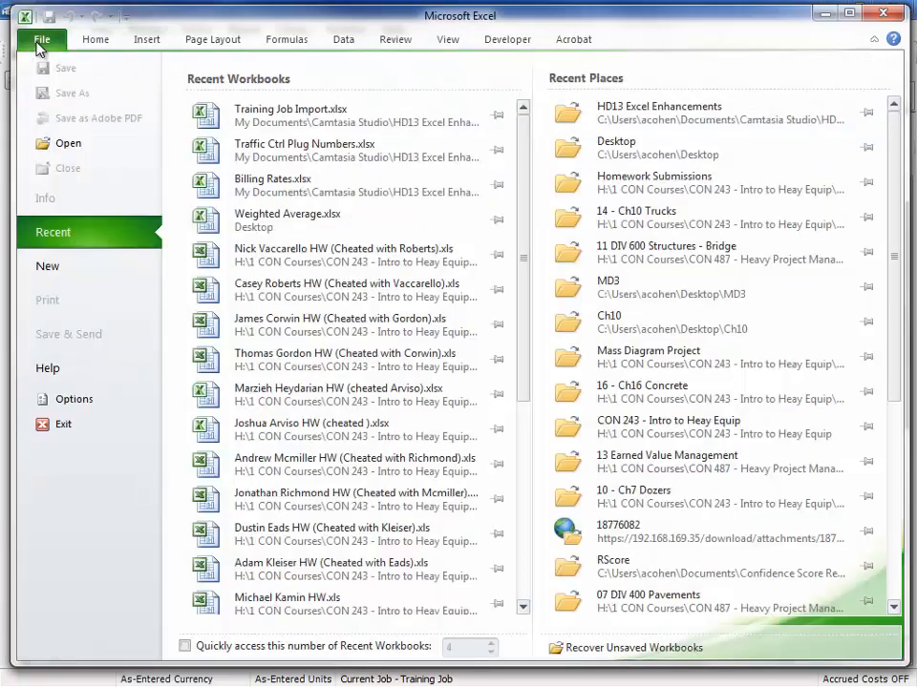
click(286, 183)
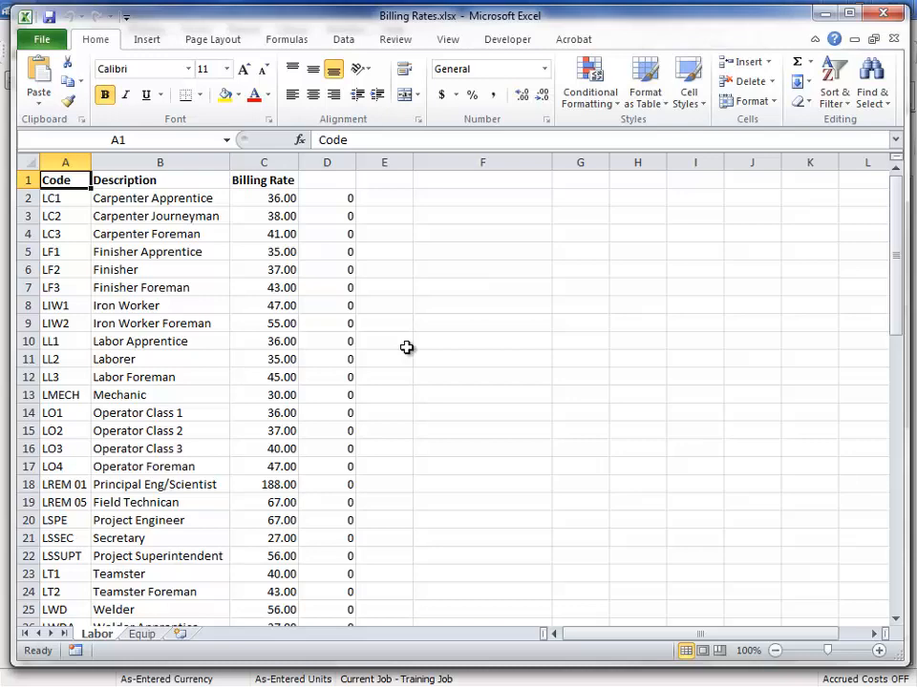
click(818, 13)
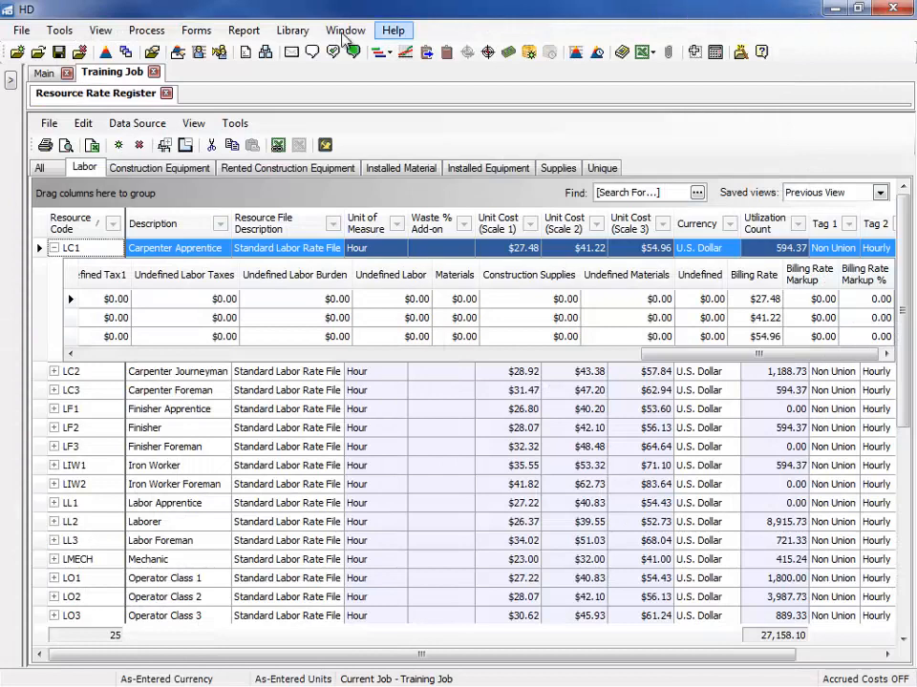
Step: Open the Resource Cost Details register and apply the saved view Billing Rates - Labor
click(196, 125)
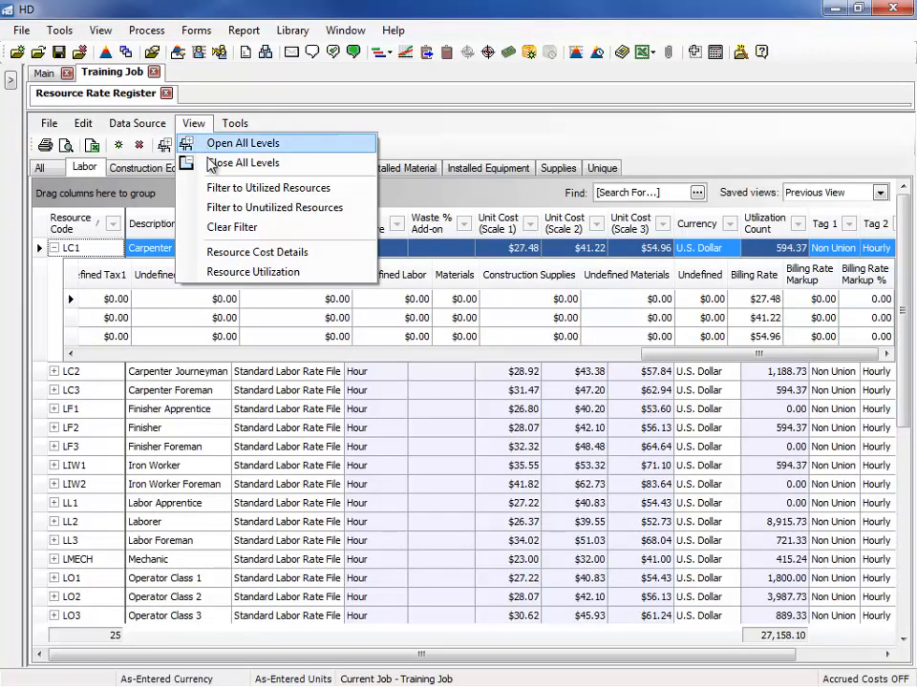
click(257, 253)
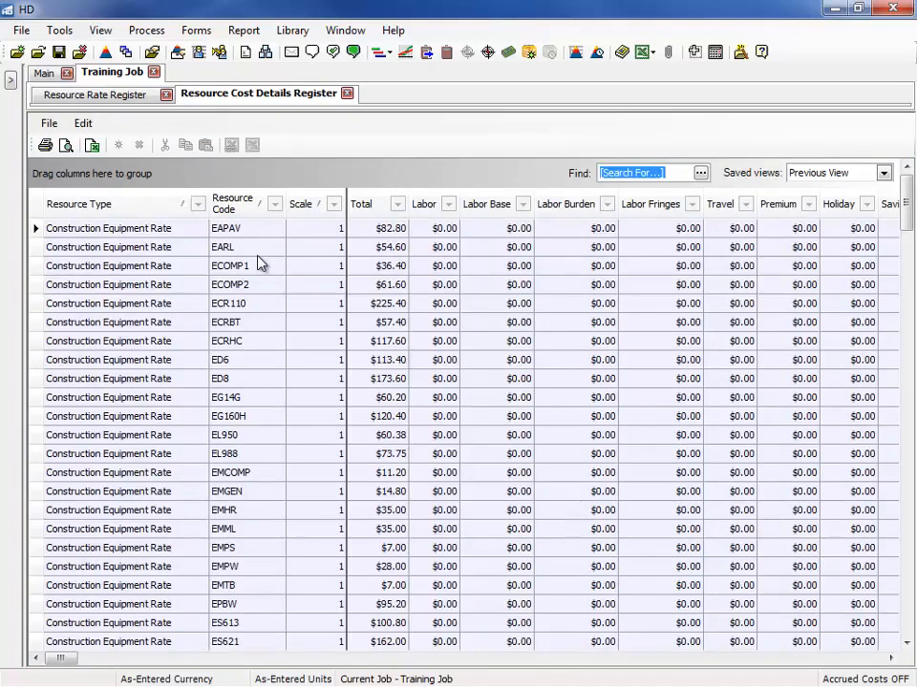
click(884, 172)
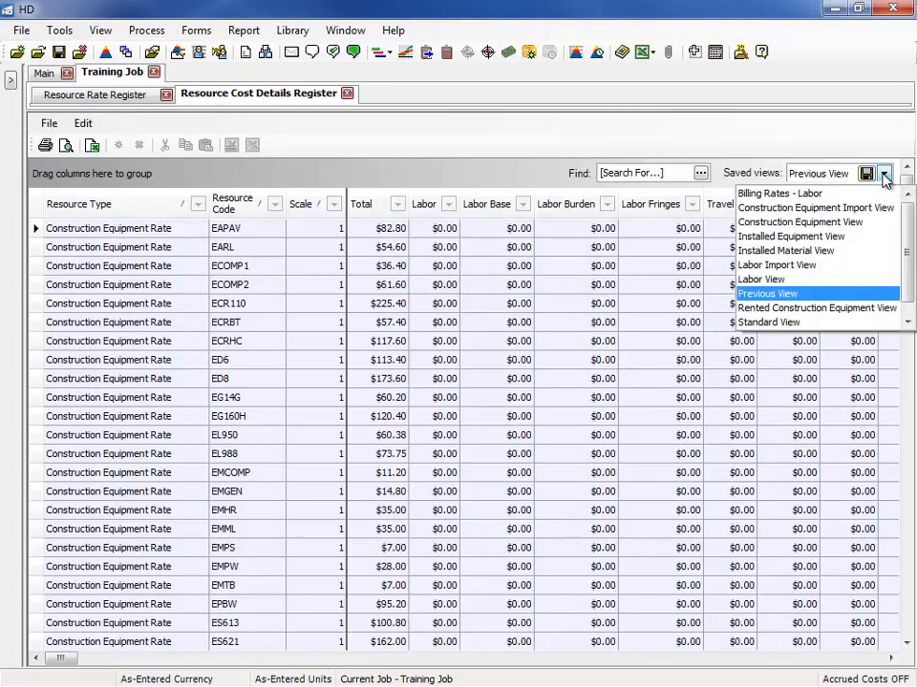
click(854, 194)
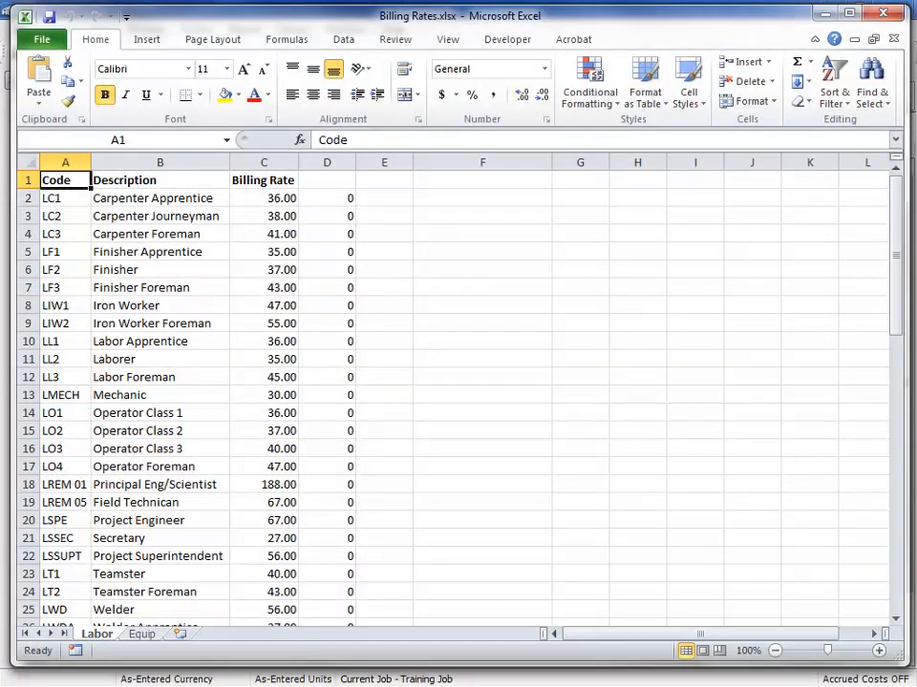
Step: Switch to Excel, copy the labor billing rates in C2:C26 of Billing Rates.xlsx, and return to HD
click(287, 198)
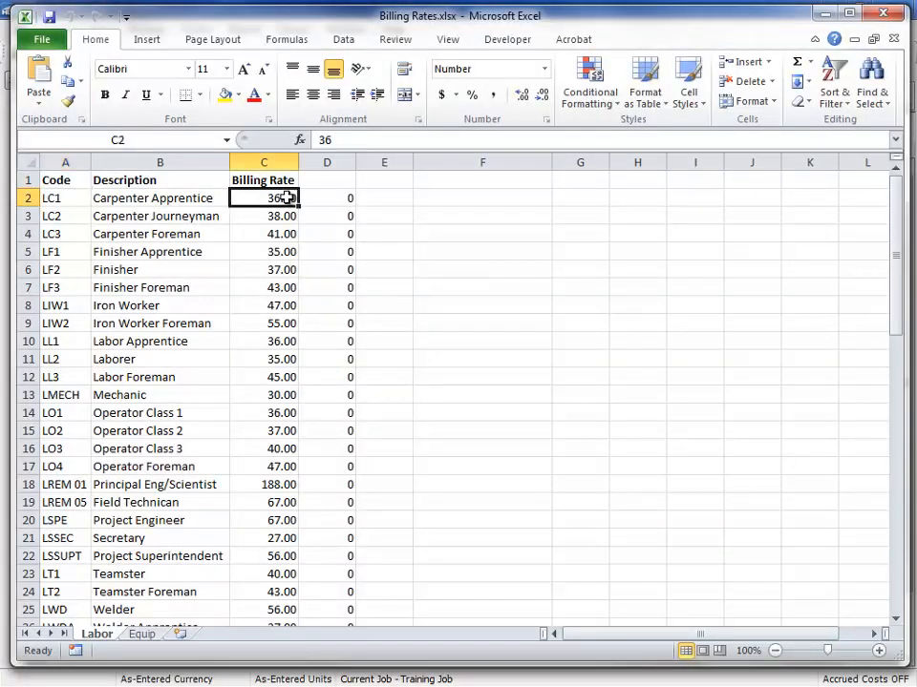
key(ctrl+shift+Down)
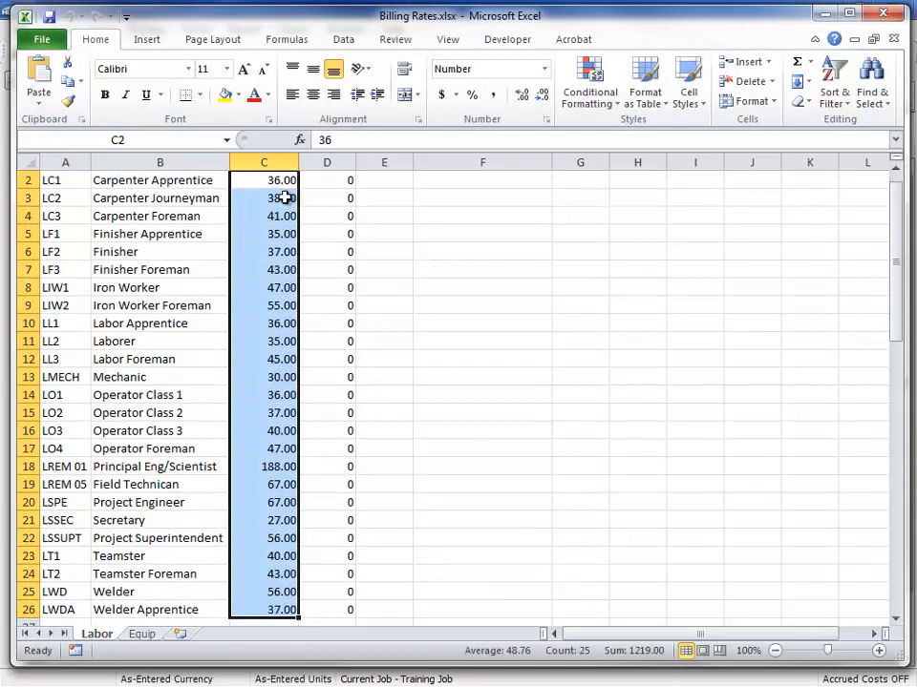
right_click(289, 200)
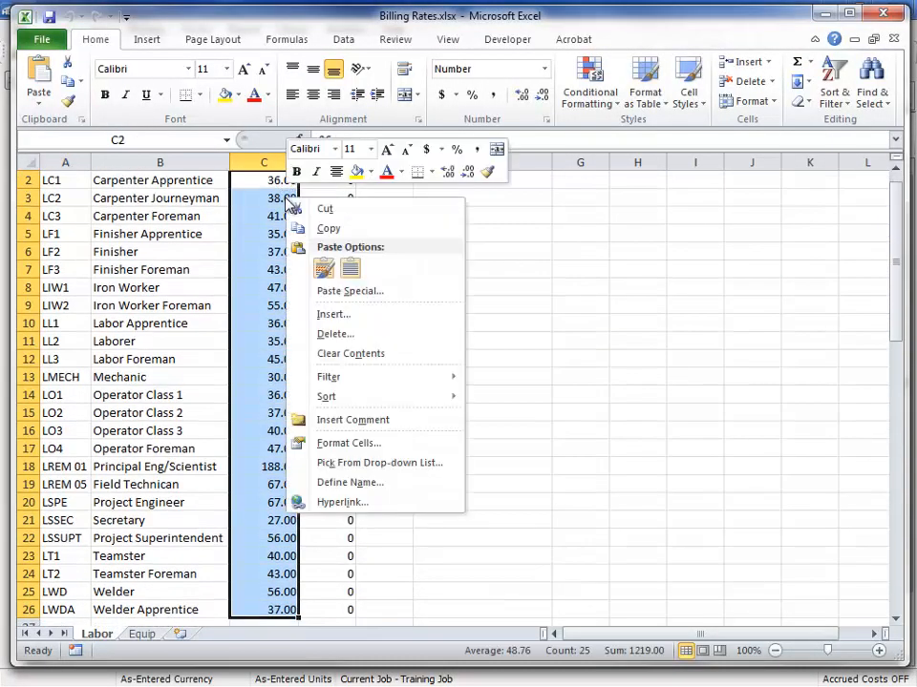
click(329, 229)
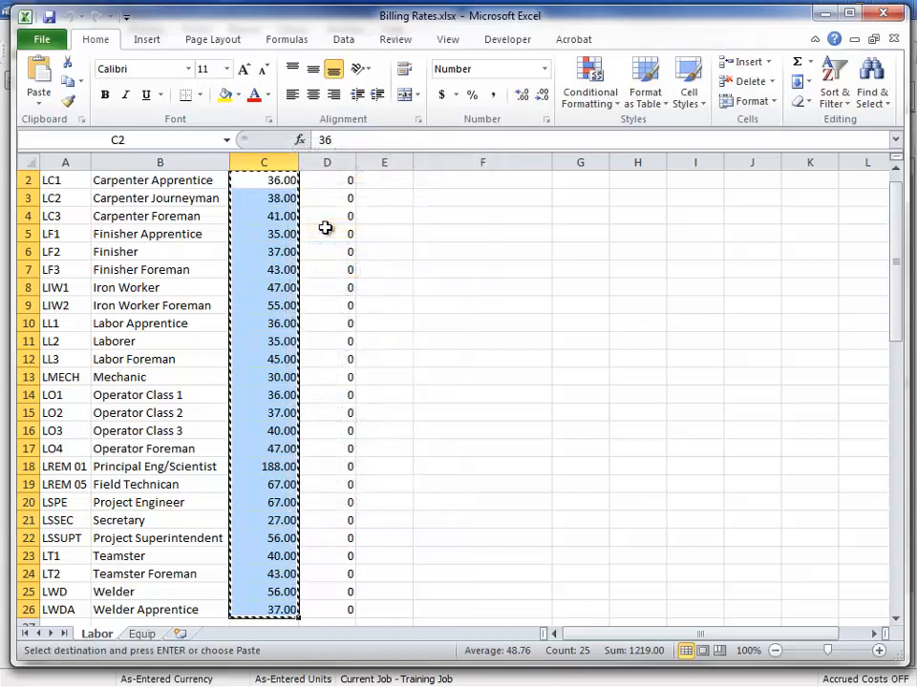
click(825, 14)
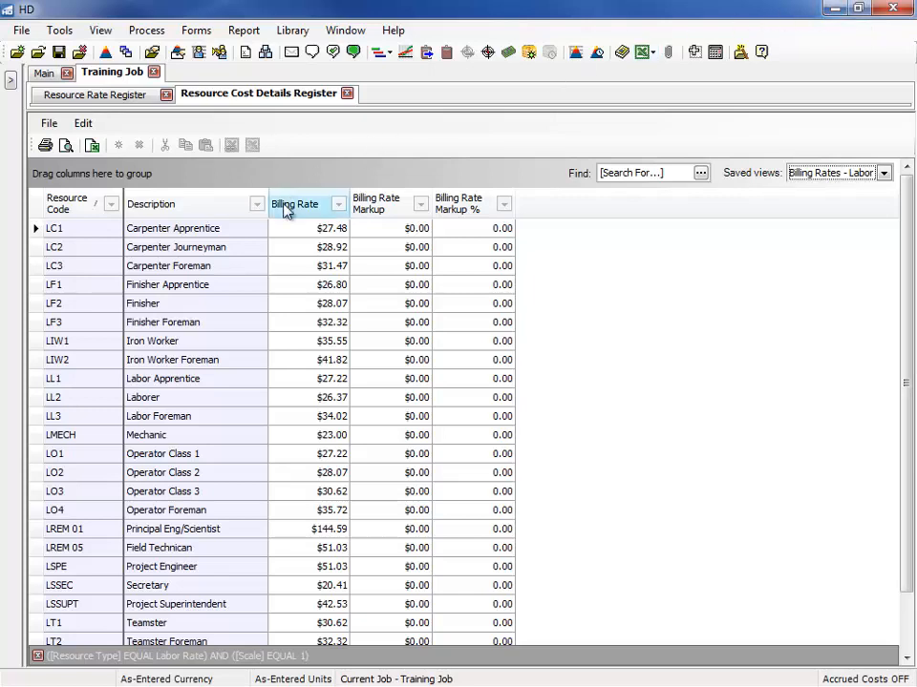
Step: Paste the copied rates into the Billing Rate column starting at LC1, accept the insertion, and close the Resource Cost Details Register
click(284, 234)
right_click(283, 234)
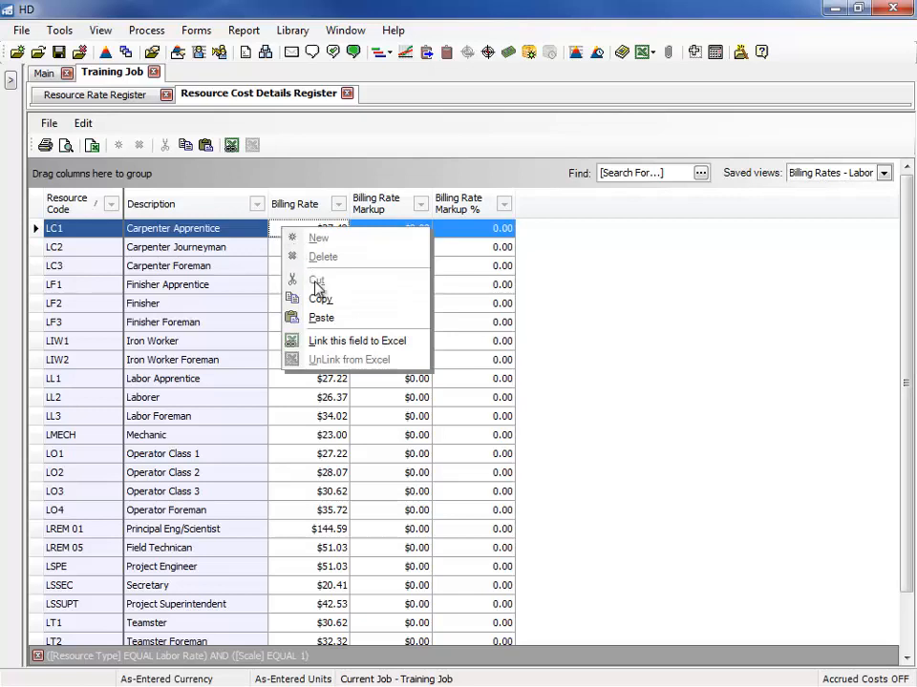
click(321, 318)
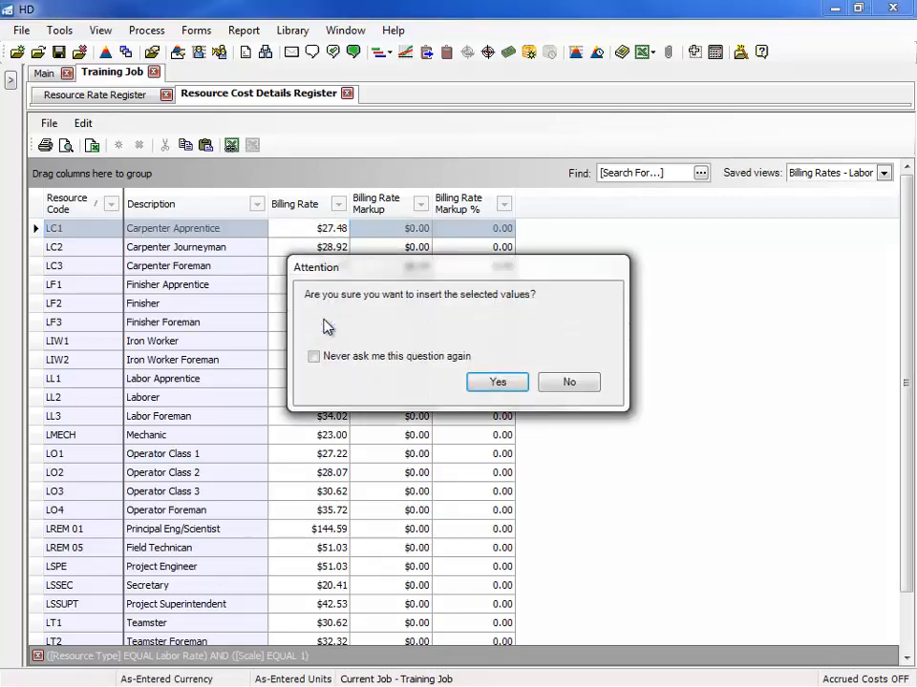
click(505, 390)
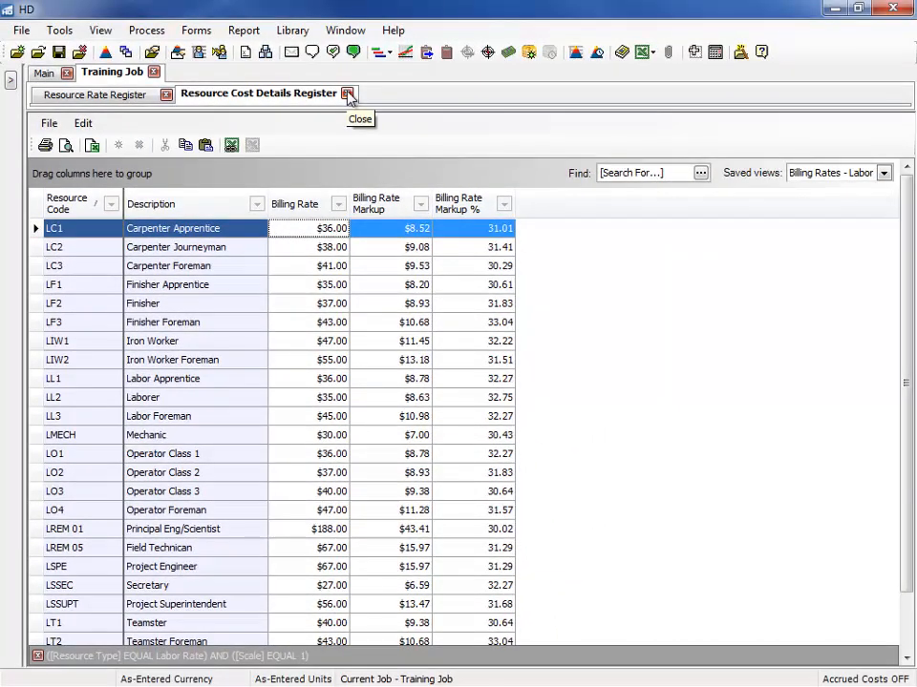
click(348, 95)
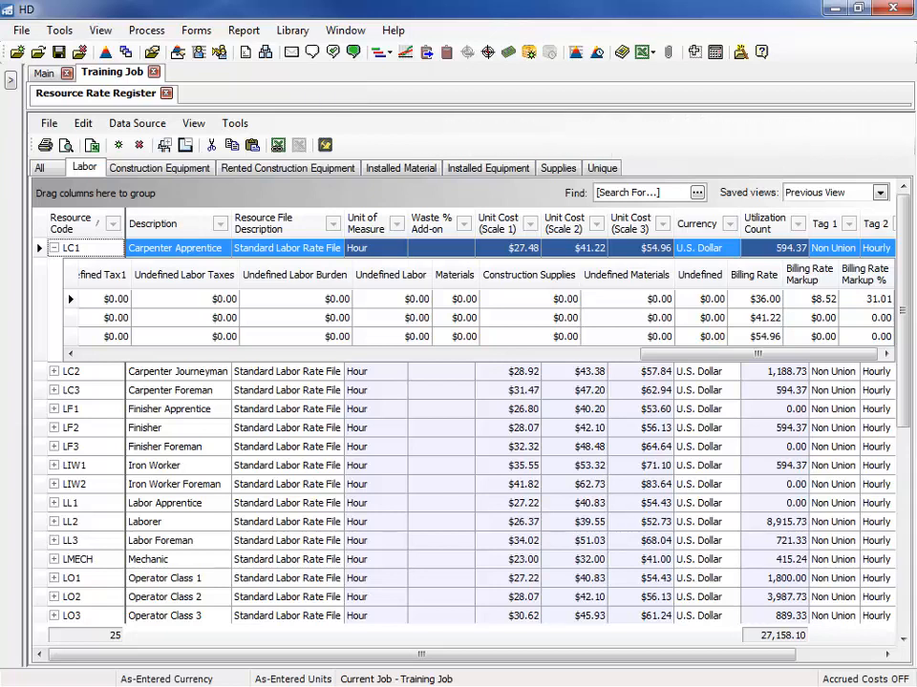
Step: In Excel, replace the open billing rates workbook with Training Job Import.xlsx, then return to HD
key(alt+Tab)
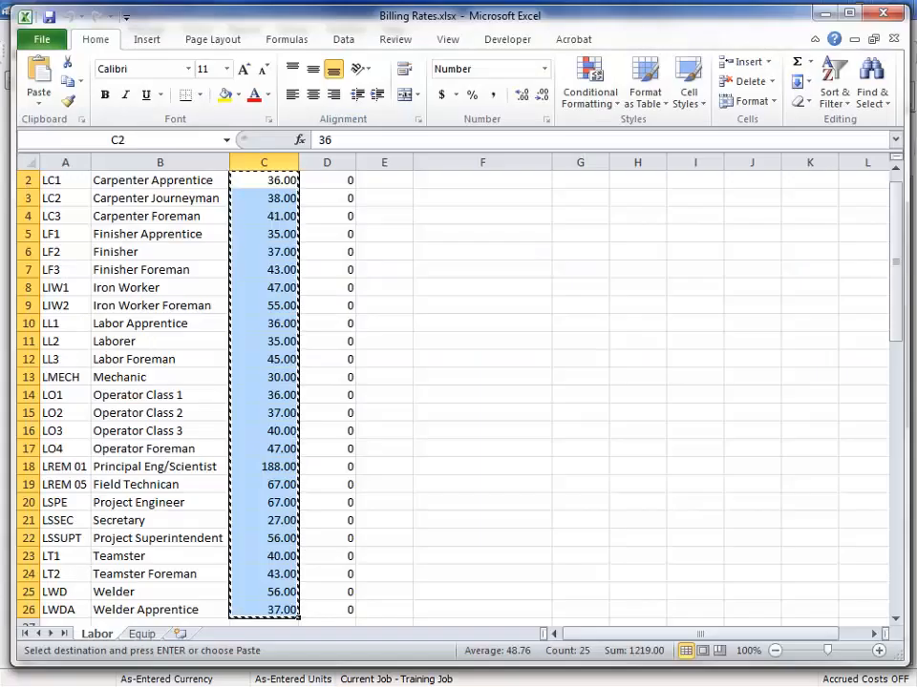
click(892, 40)
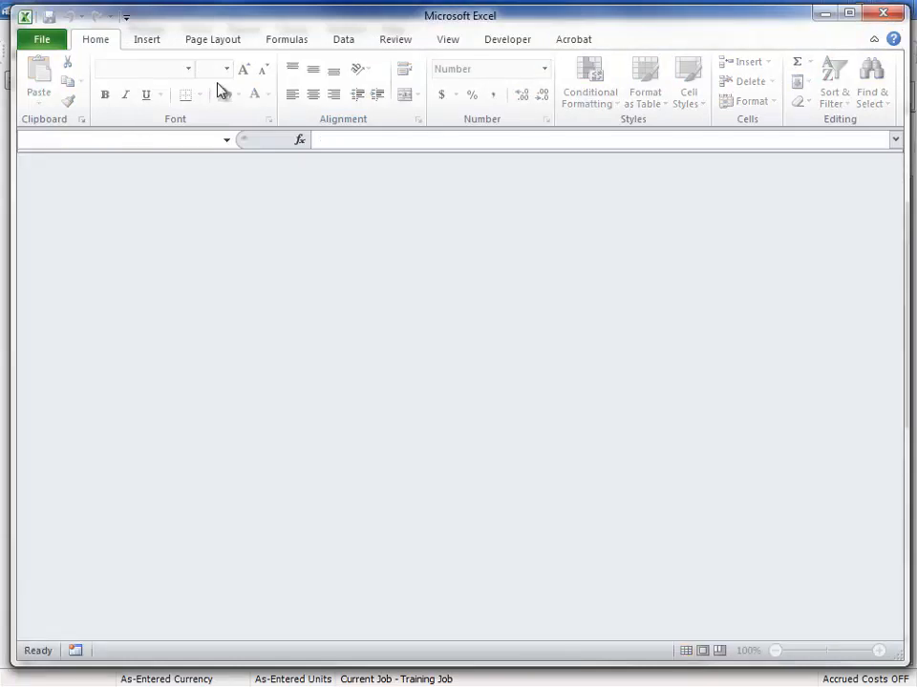
click(60, 43)
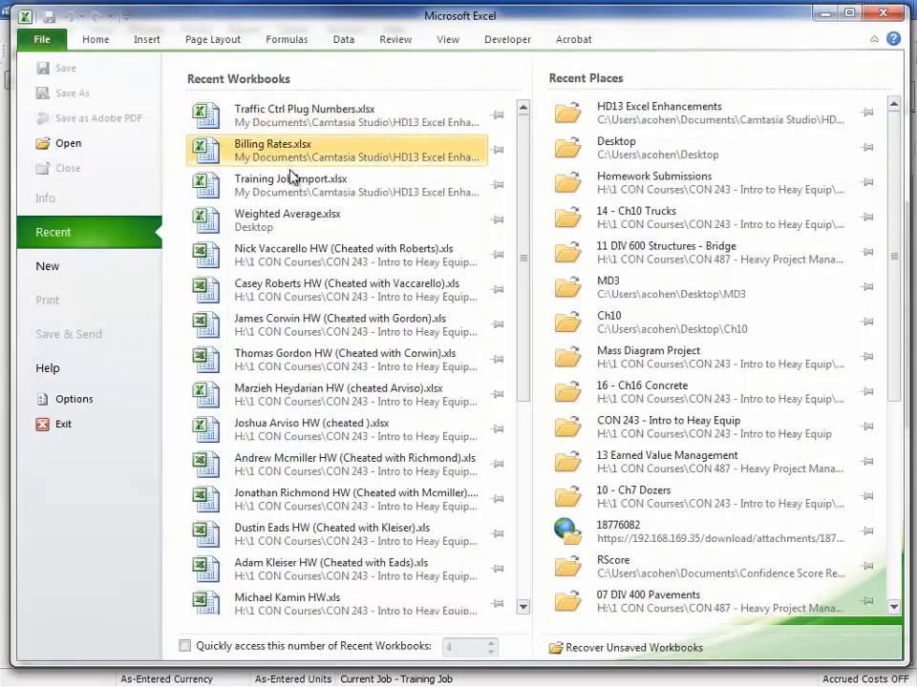
click(293, 177)
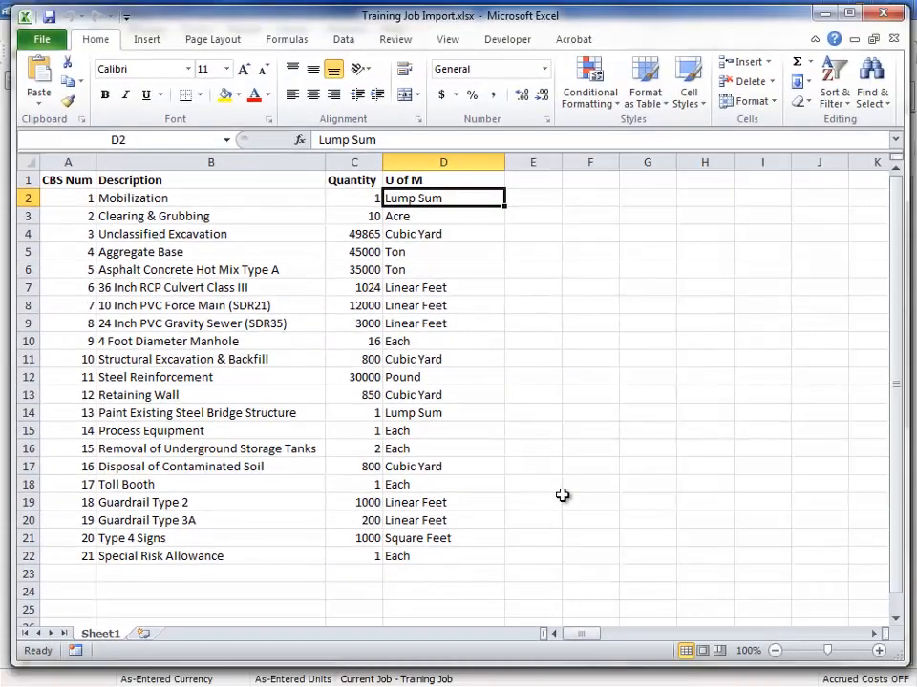
click(820, 13)
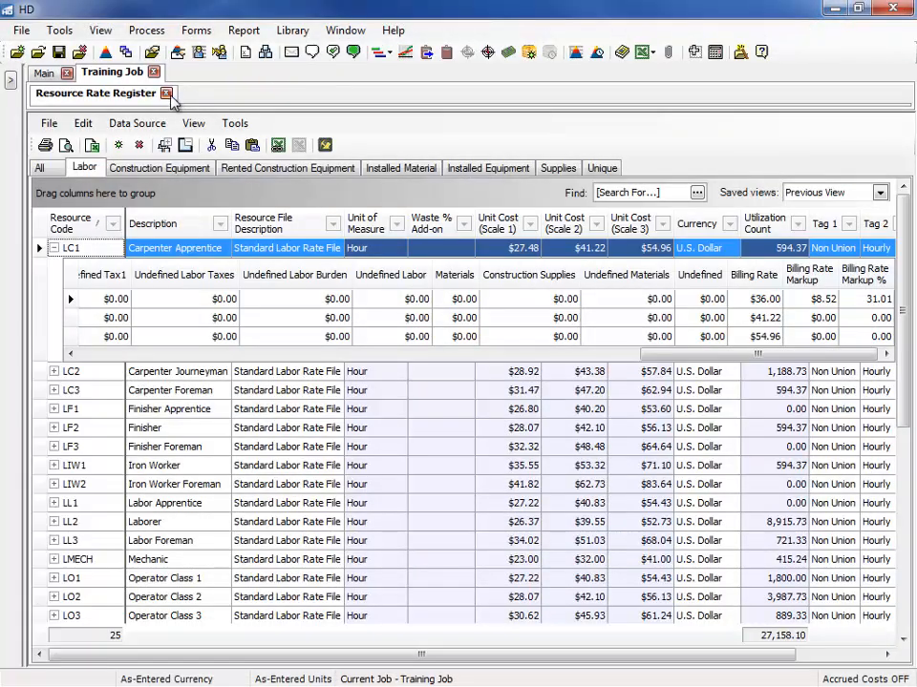
Step: Replace the Resource Rate Register with the Cost Breakdown Structure (CBS) Register and start an import/update of the CBS from Excel
click(166, 93)
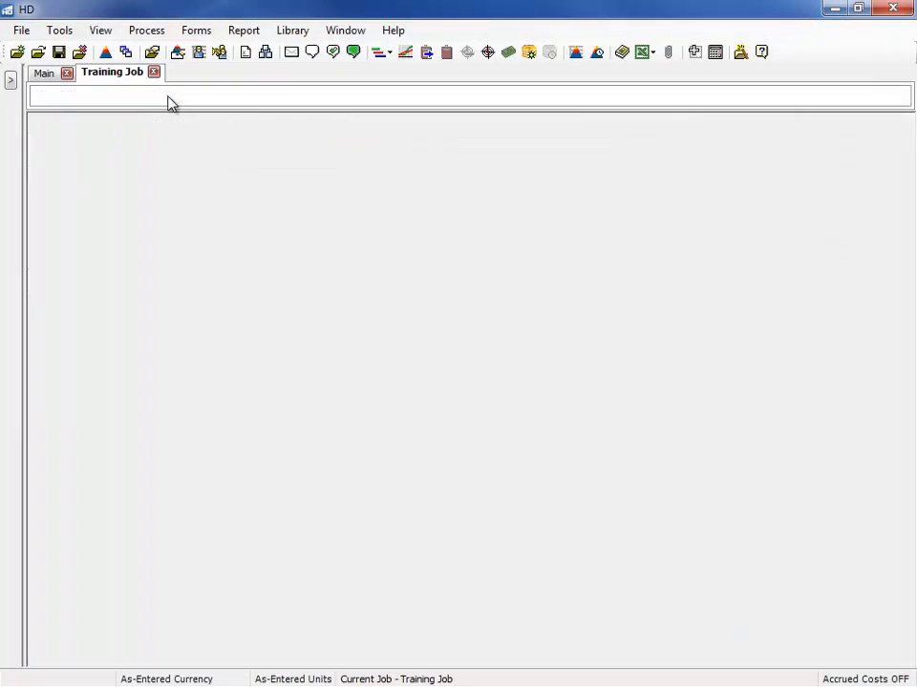
click(265, 52)
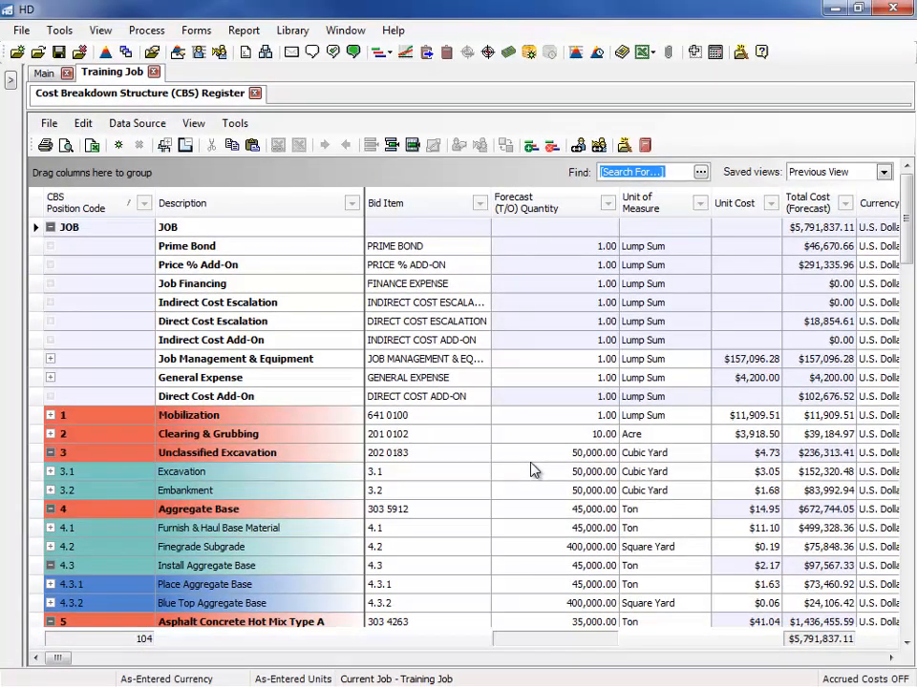
click(139, 124)
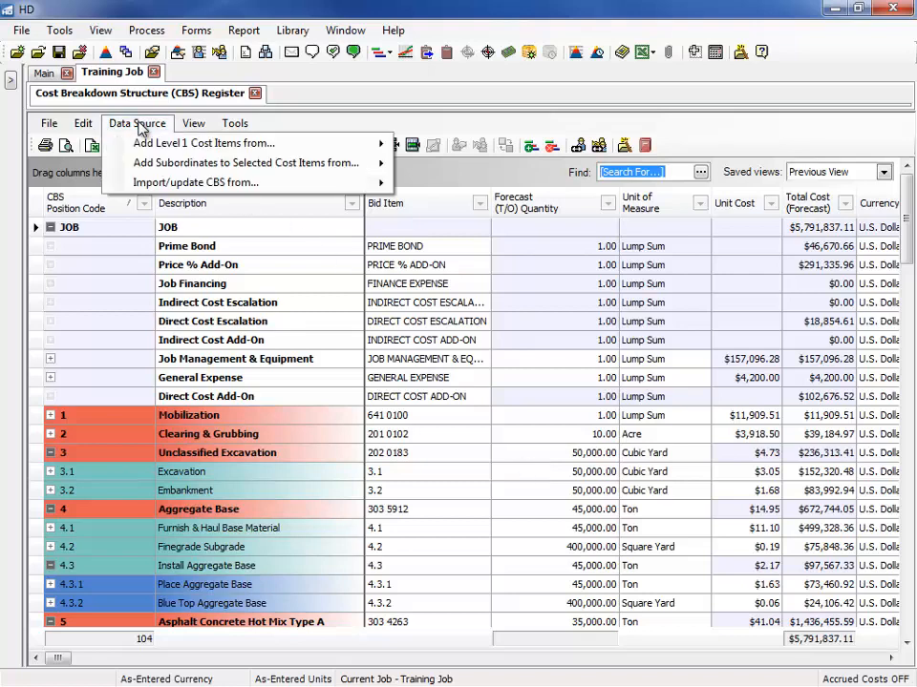
mouse_move(153, 185)
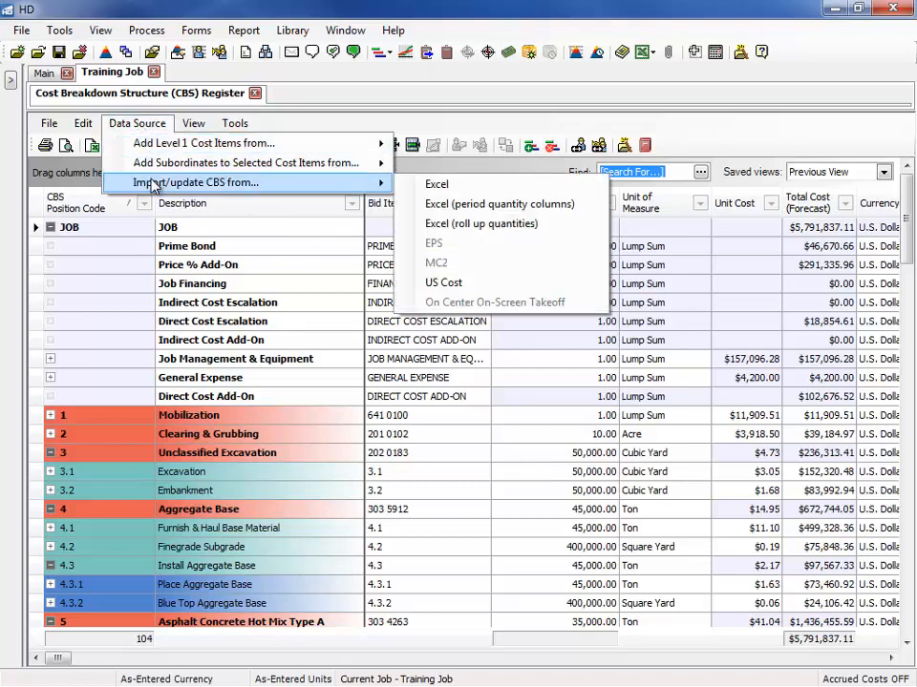
click(439, 185)
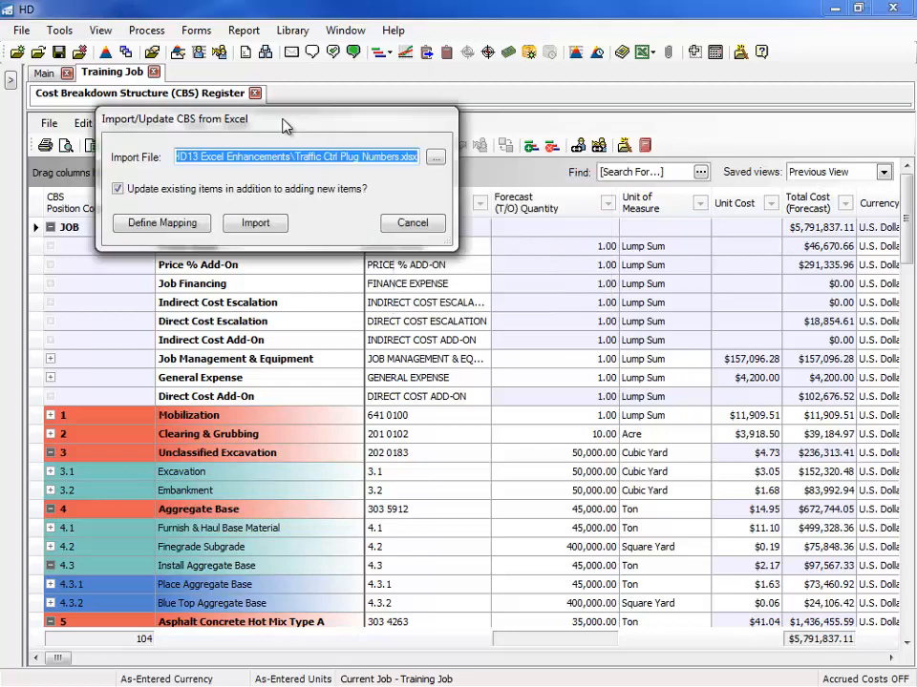
Step: Choose Training Job Import.xlsx as the import file for the CBS update
click(435, 160)
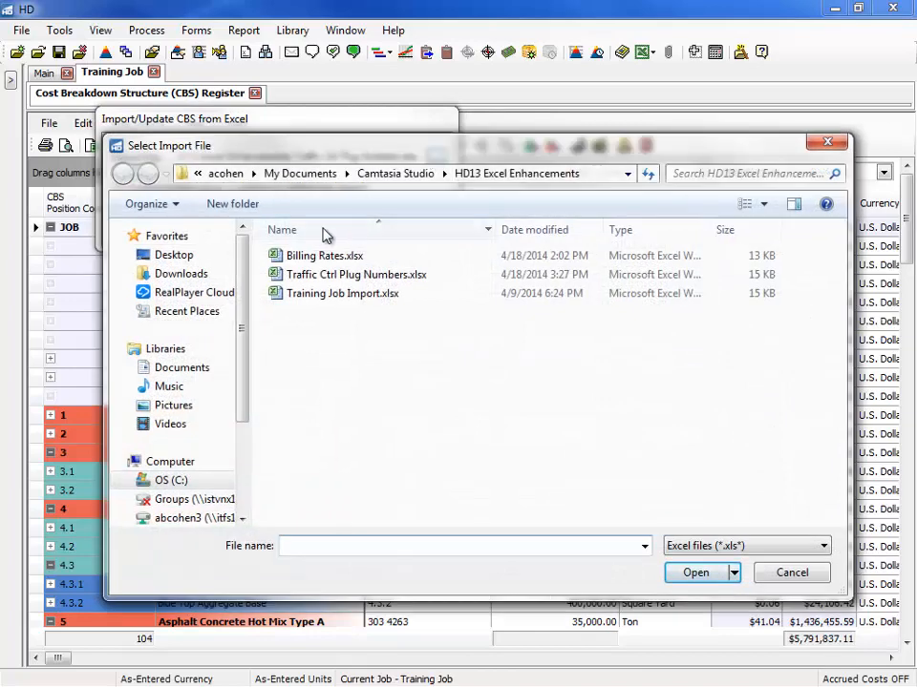
click(351, 294)
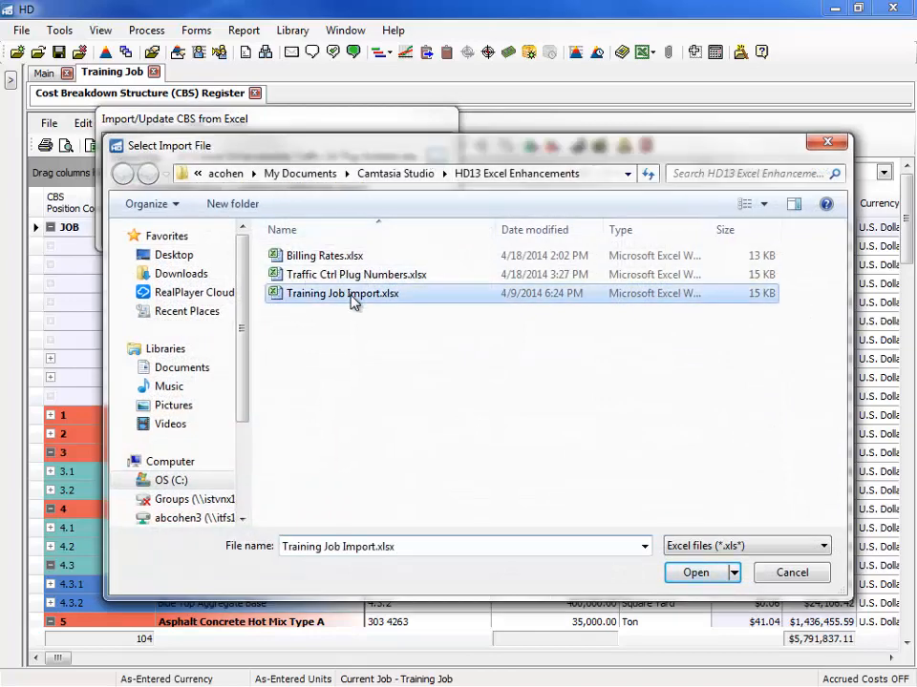
click(697, 572)
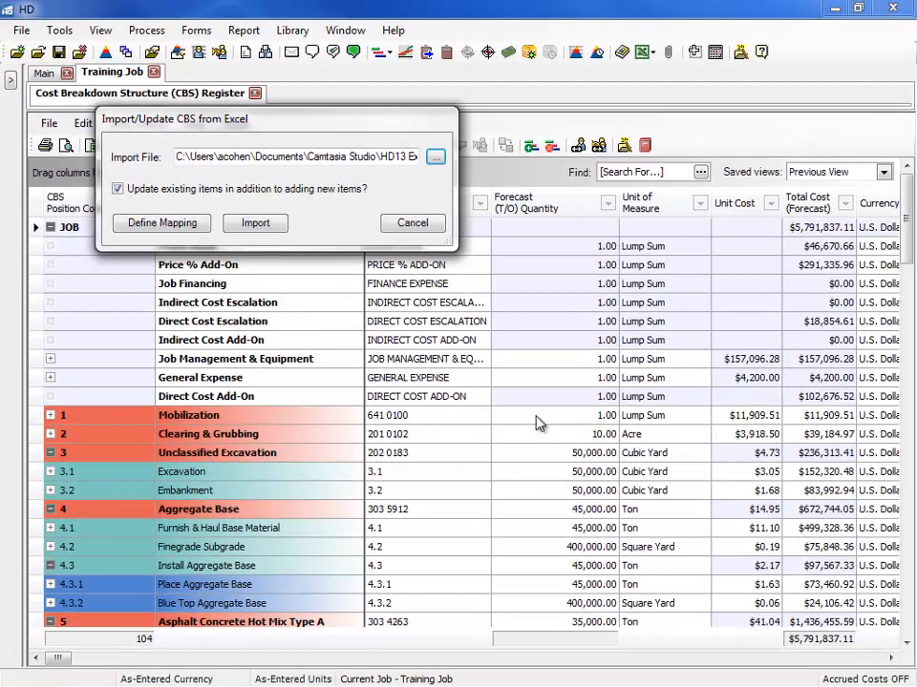
Step: Map the Cost Item Identification fields: CBS Position Code to CBS Num, Description to Description, Forecast (T/O) Quantity to Quantity, and Unit of Measure to U of M
click(126, 225)
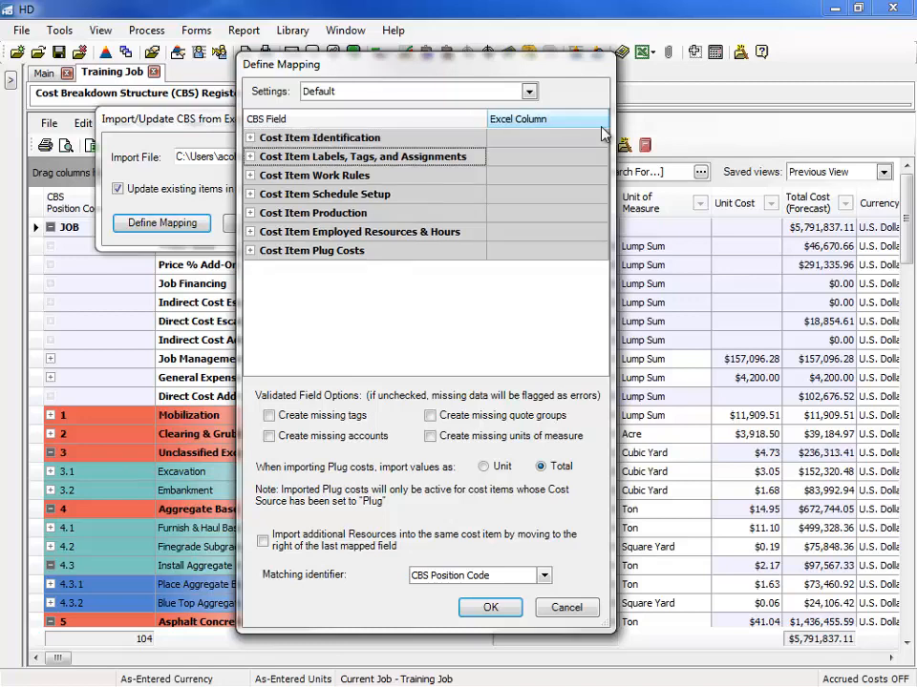
click(252, 139)
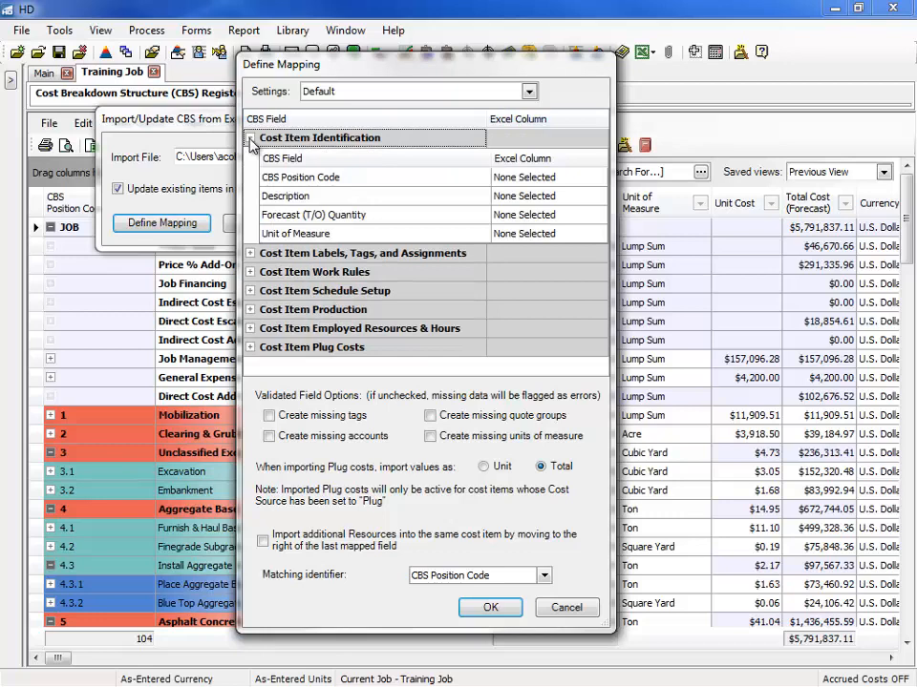
click(549, 179)
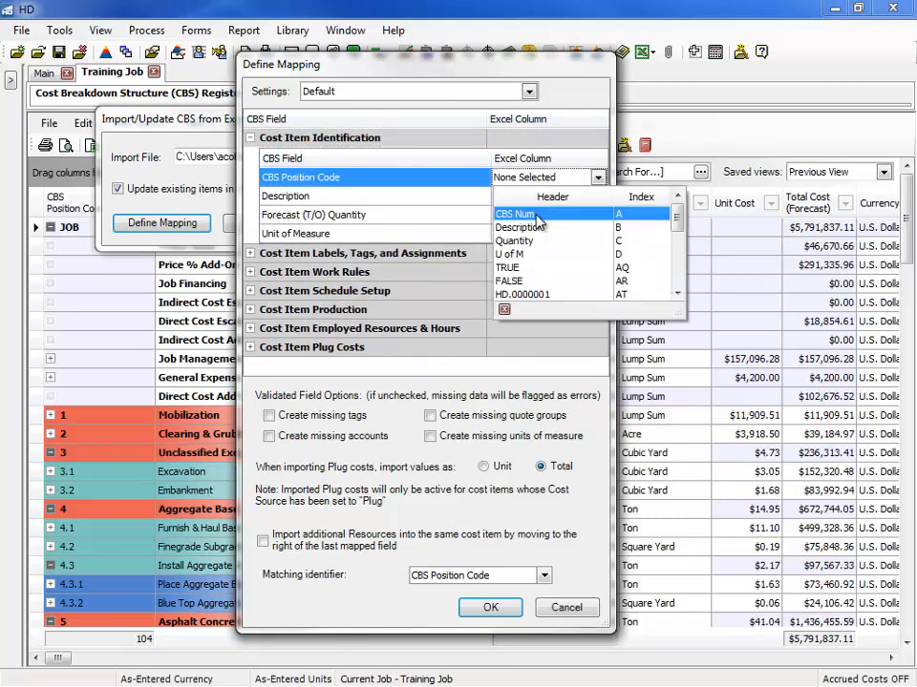
click(536, 218)
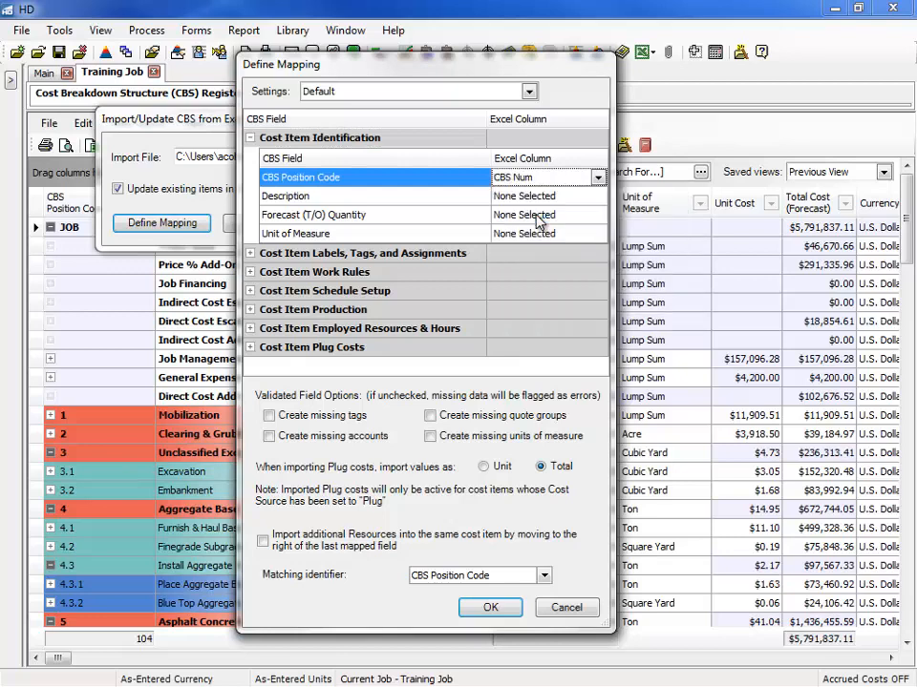
click(535, 195)
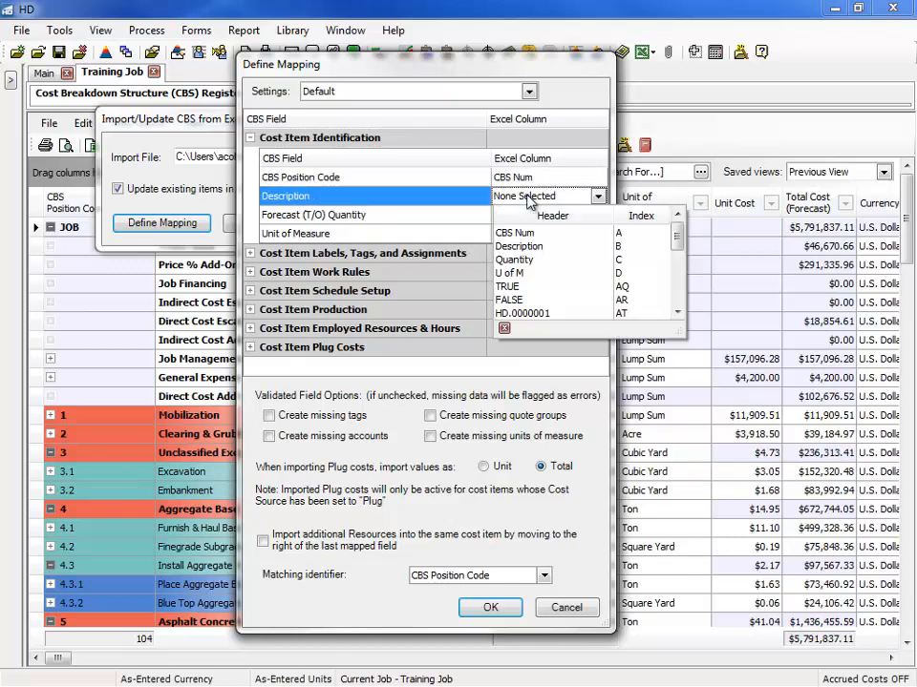
click(529, 247)
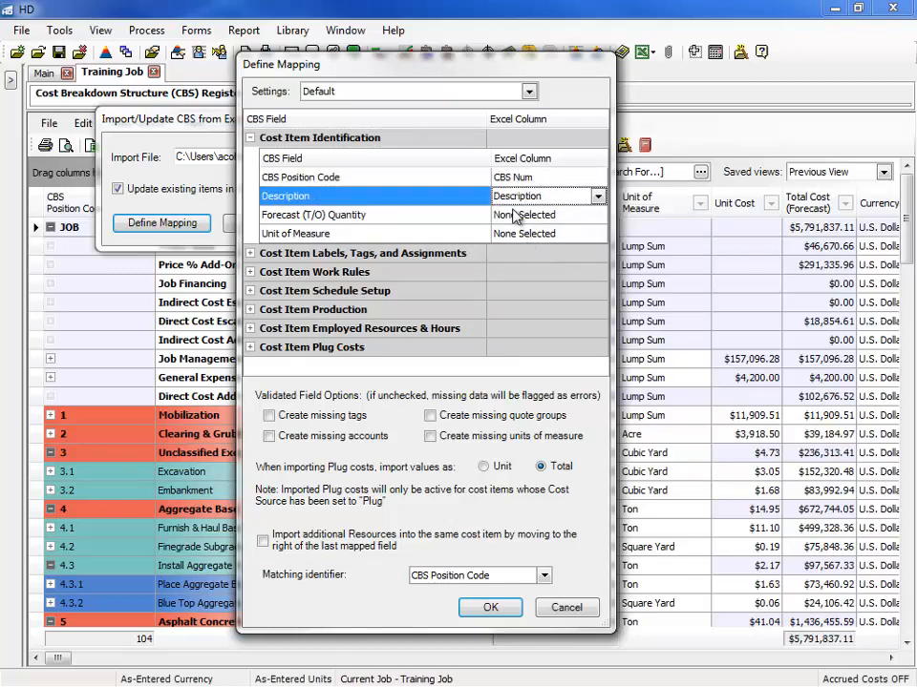
click(515, 218)
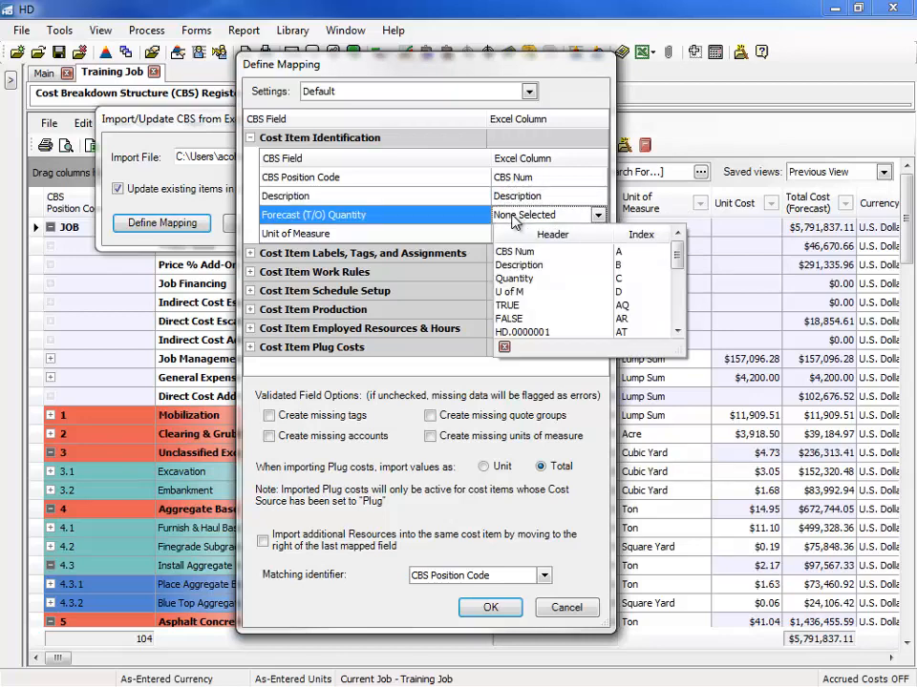
click(521, 279)
click(515, 239)
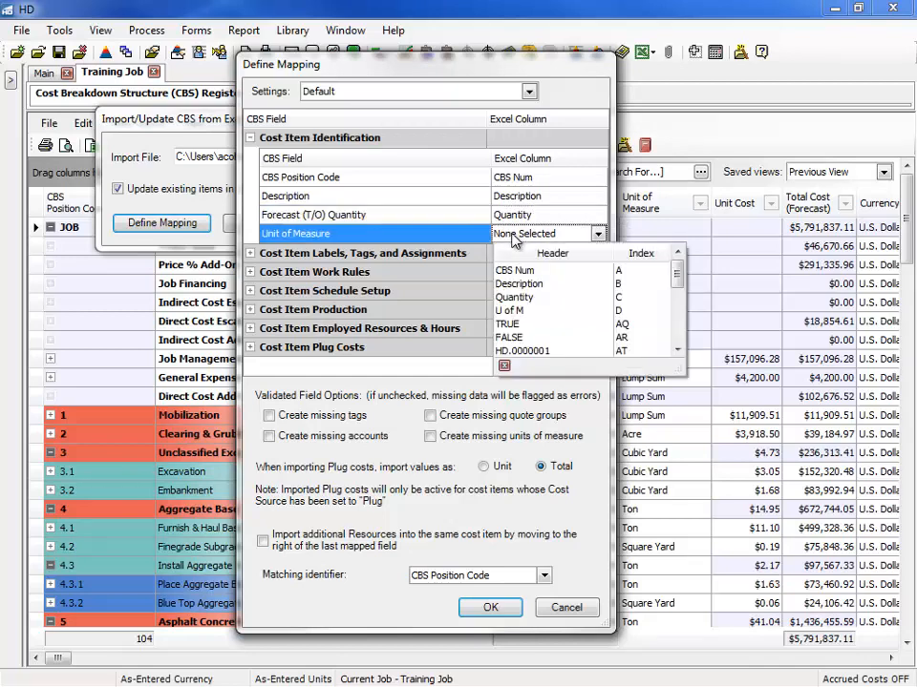
click(528, 310)
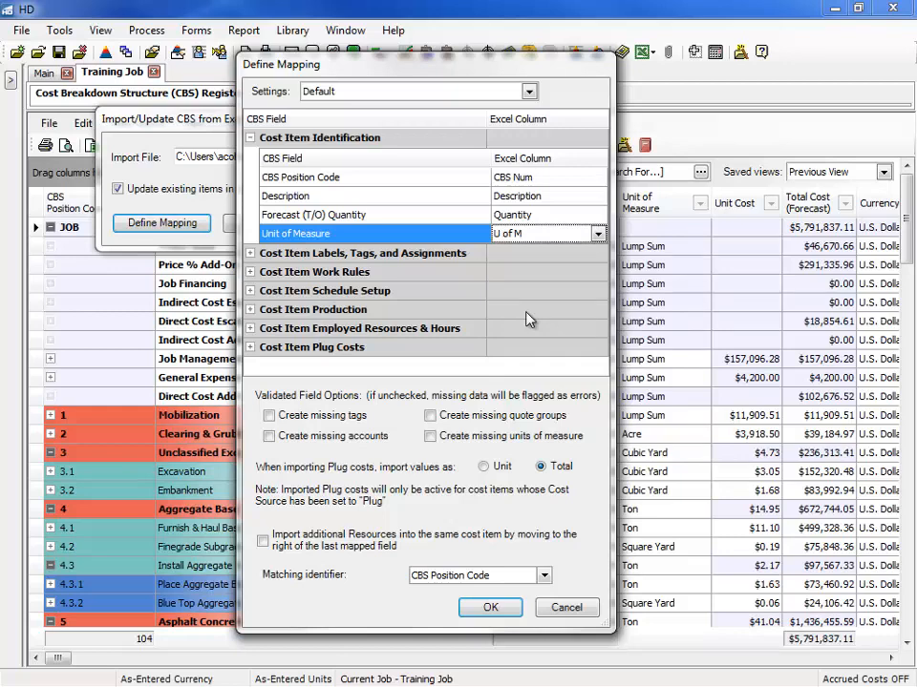
Step: Save the current column mapping as a new settings set named Import TakeOff Quantities
click(529, 92)
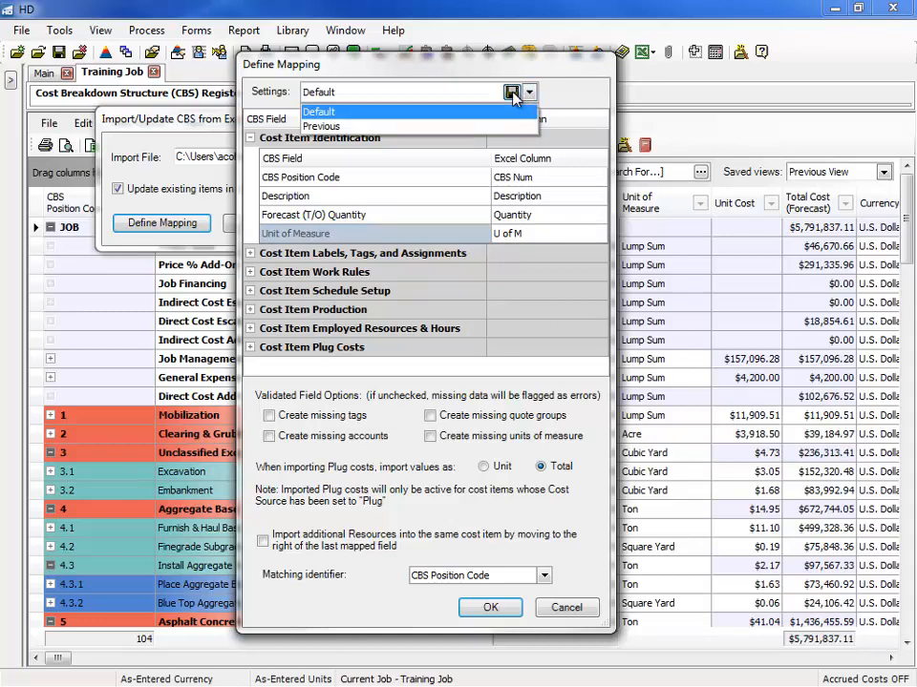
click(513, 93)
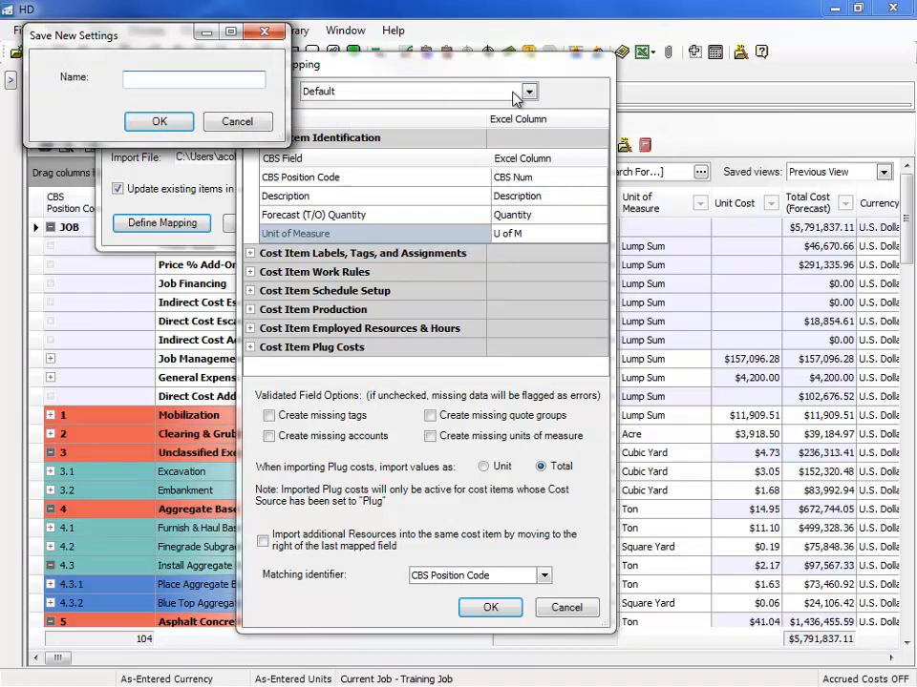
text(Import TakeOff )
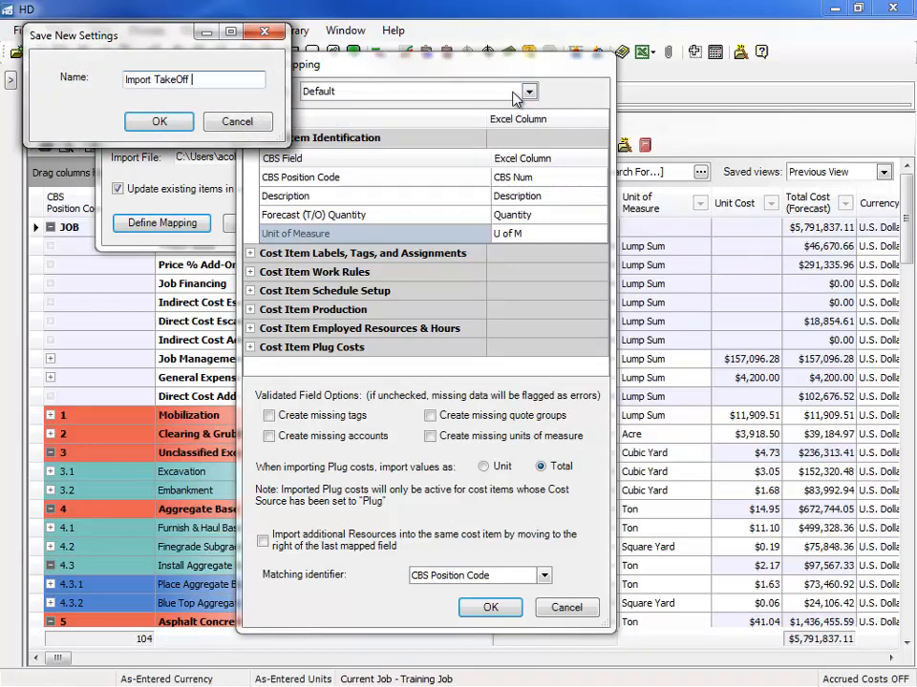
text(Quantities)
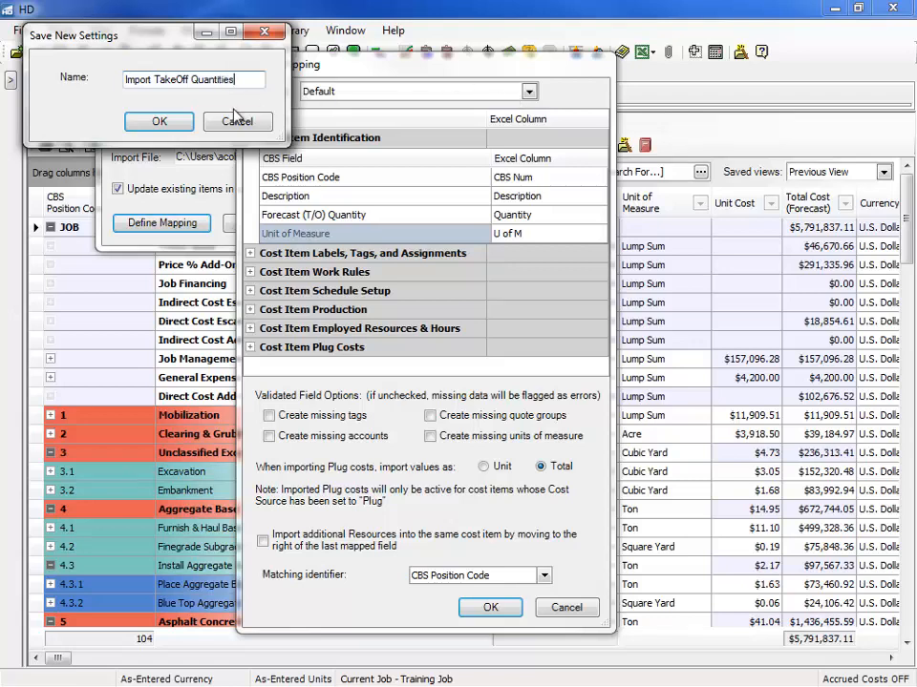
click(164, 120)
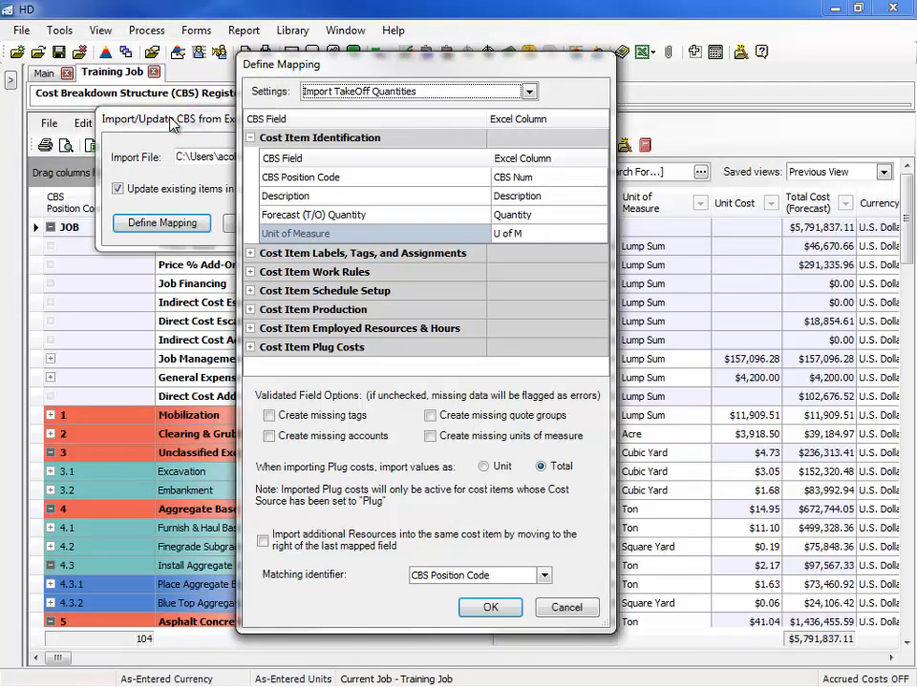
Step: Accept the mapping and run the CBS import, agreeing to save the job first
click(490, 608)
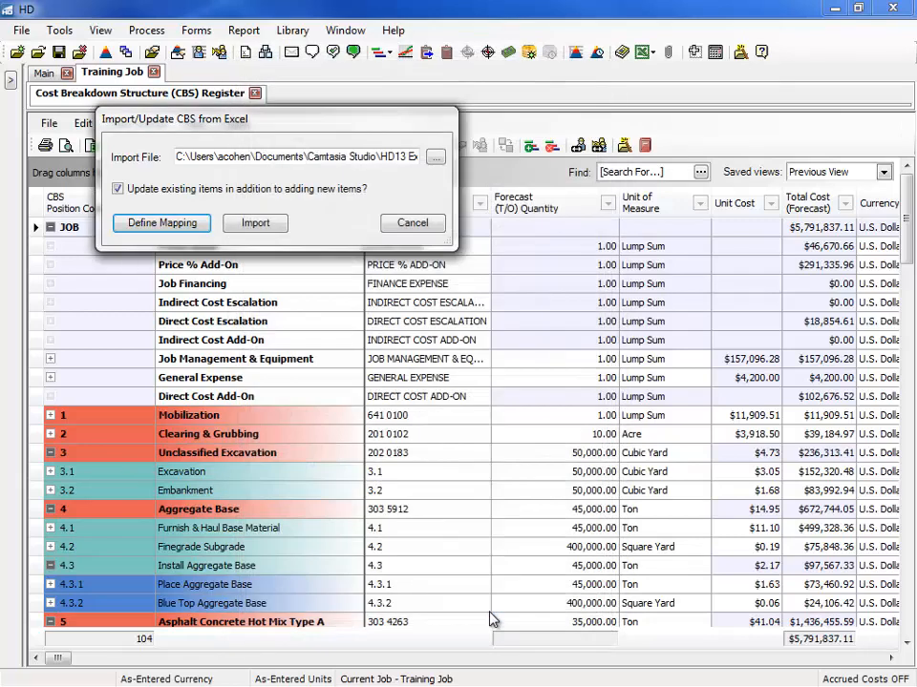
click(248, 225)
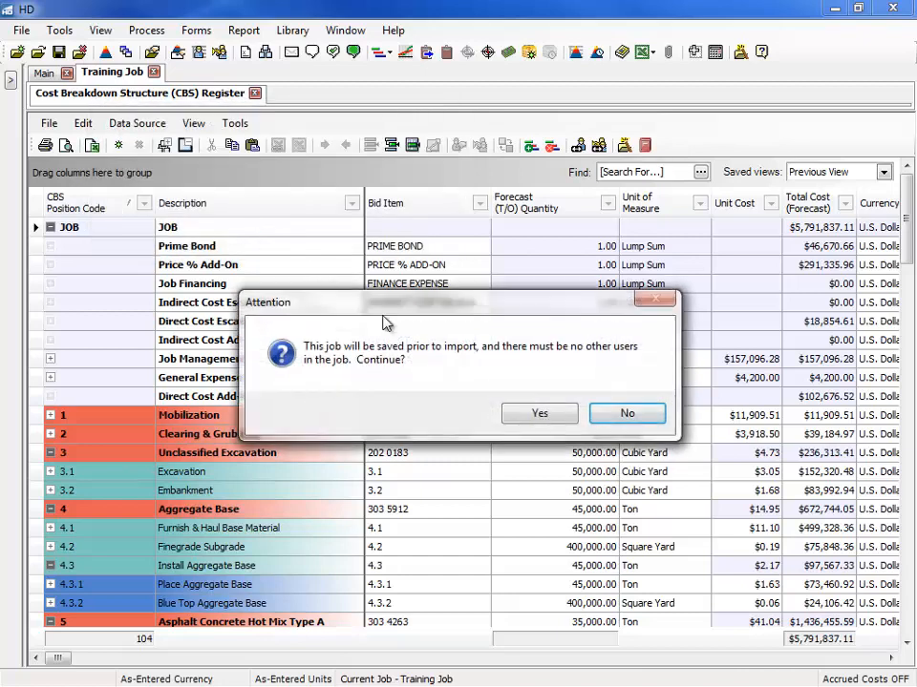
click(554, 422)
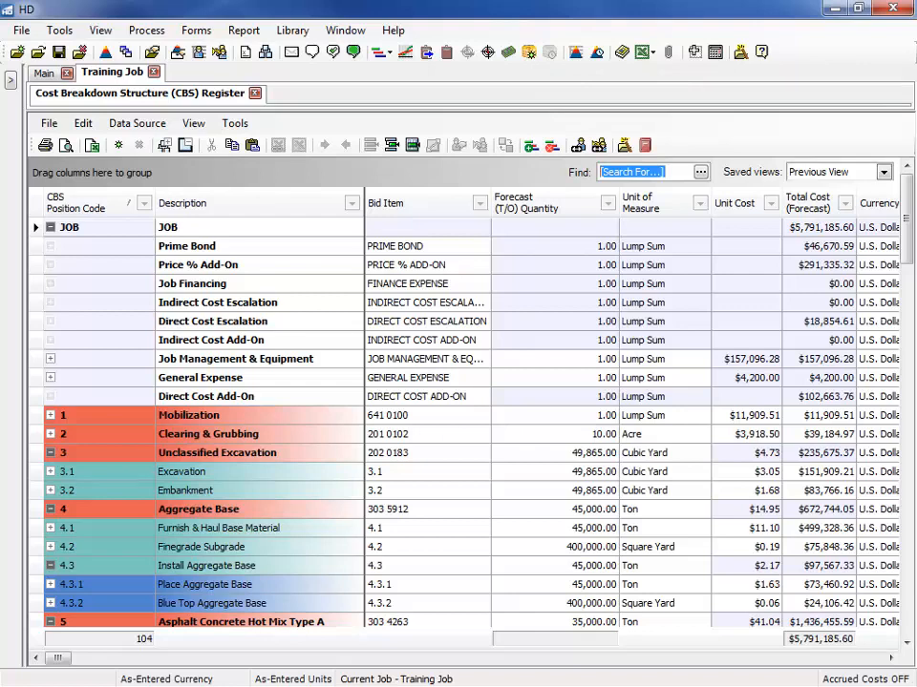
Step: In Excel, close Training Job Import.xlsx and open Traffic Ctrl Plug Numbers.xlsx to review its plug items, then return to HD
key(alt+Tab)
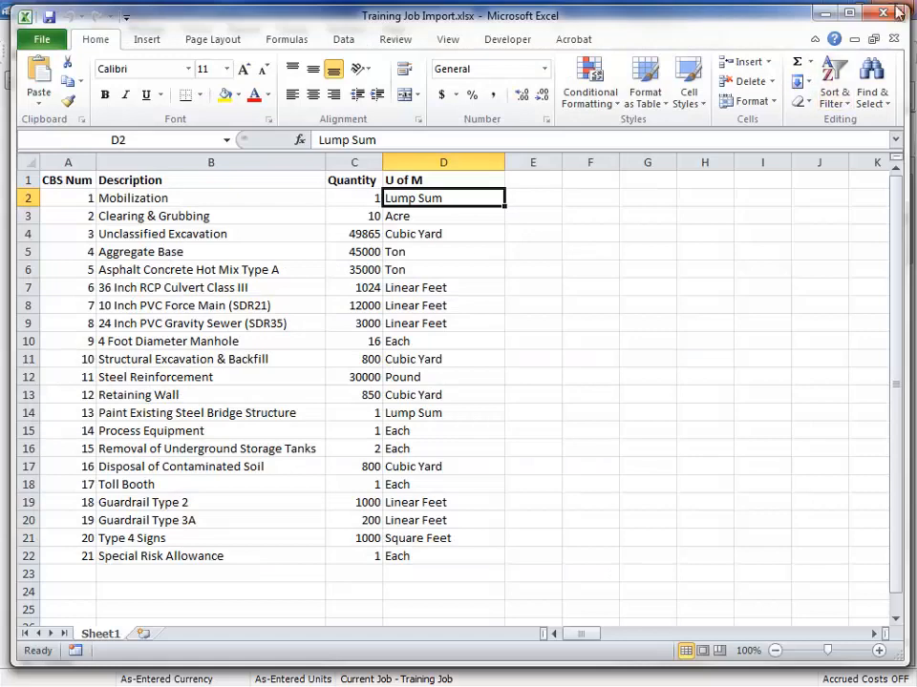
click(894, 39)
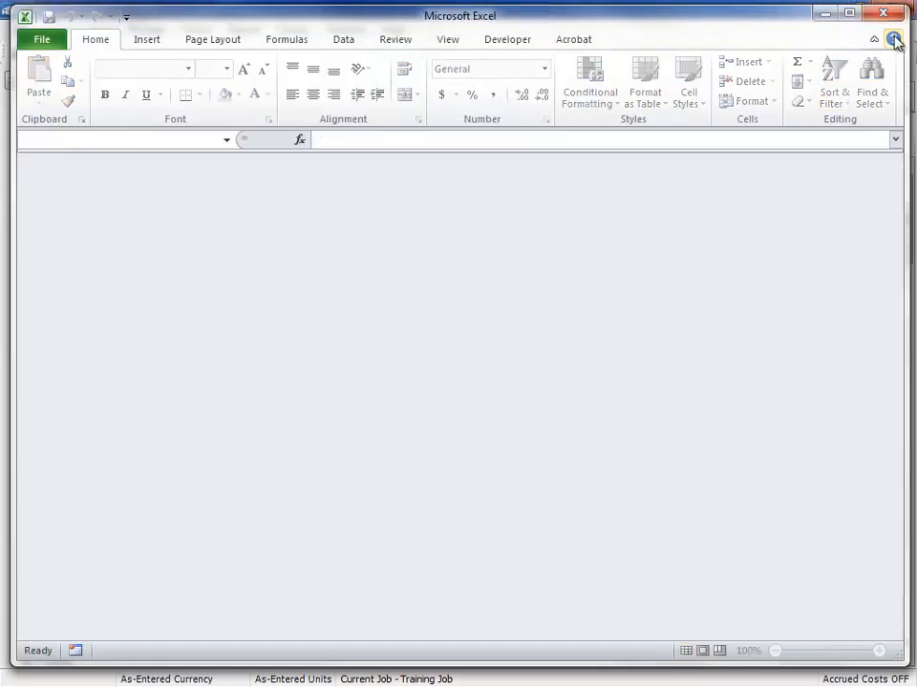
click(21, 43)
click(247, 145)
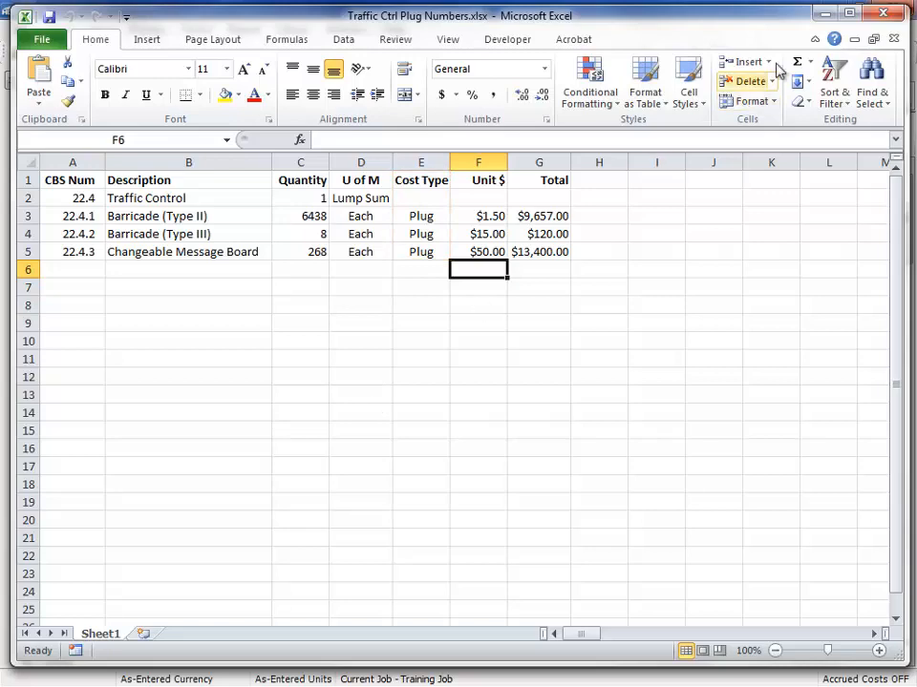
click(827, 19)
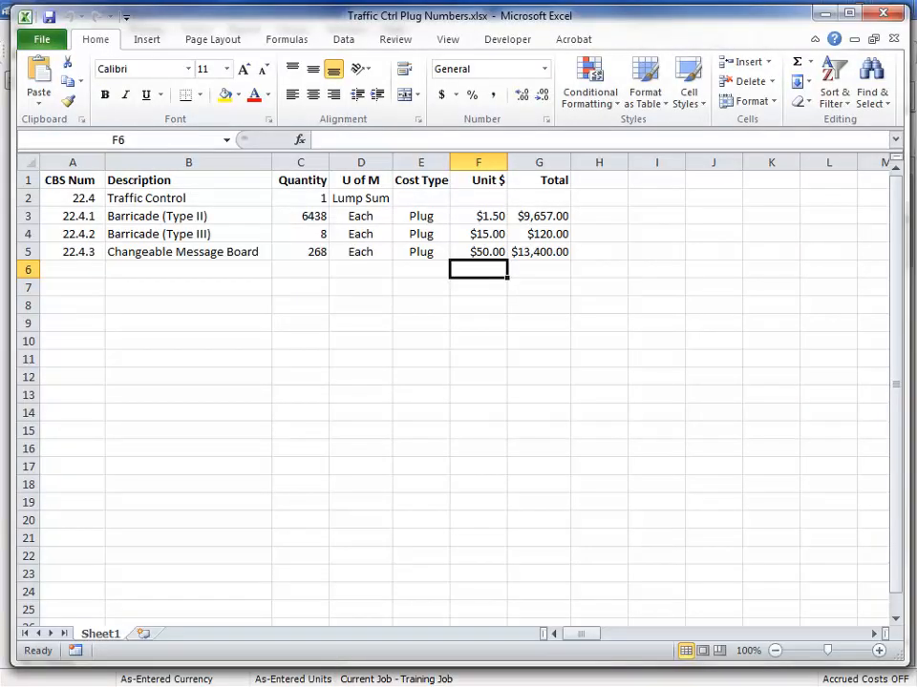
click(827, 15)
Step: Start another import/update of the CBS from Excel, using Traffic Ctrl Plug Numbers.xlsx as the import file
drag(908, 229, 910, 615)
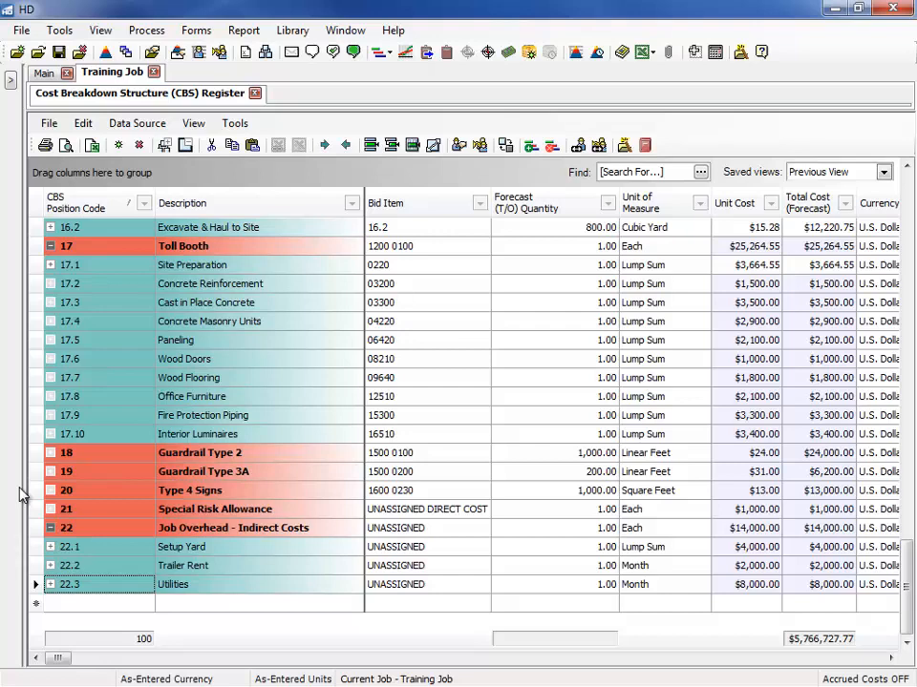
click(134, 123)
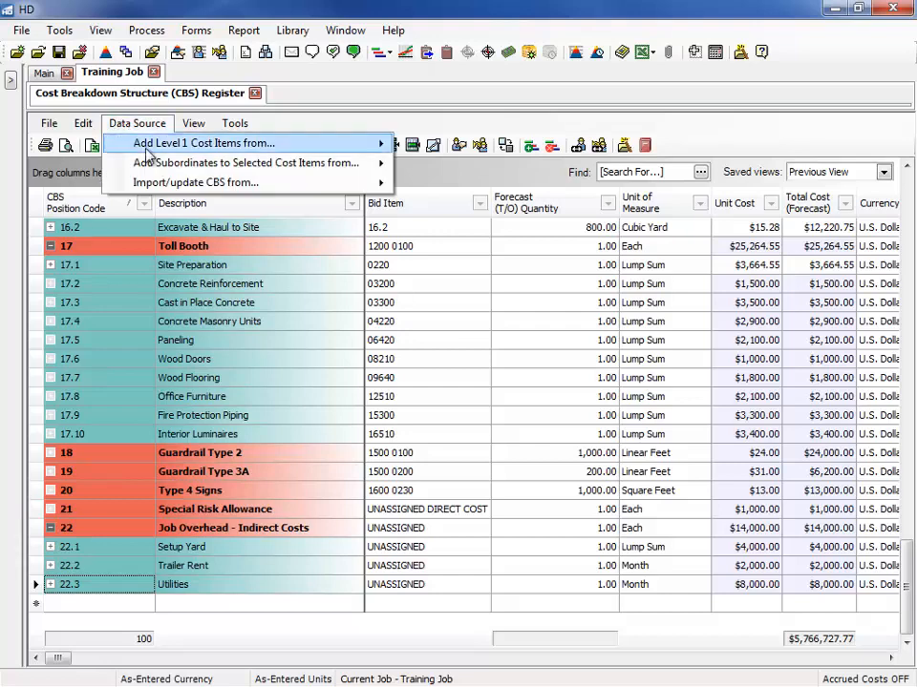
mouse_move(143, 184)
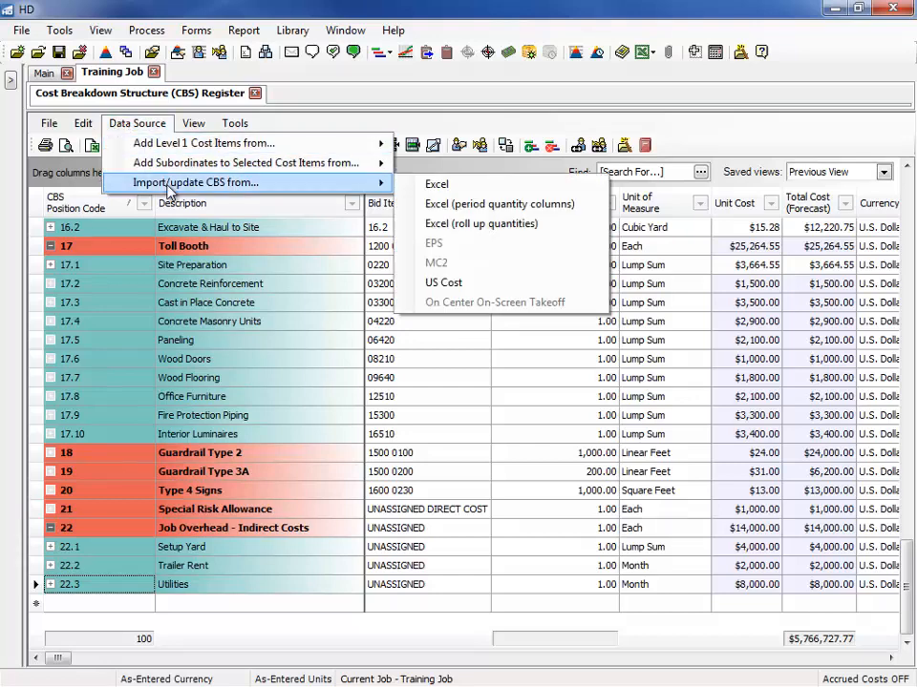
click(427, 186)
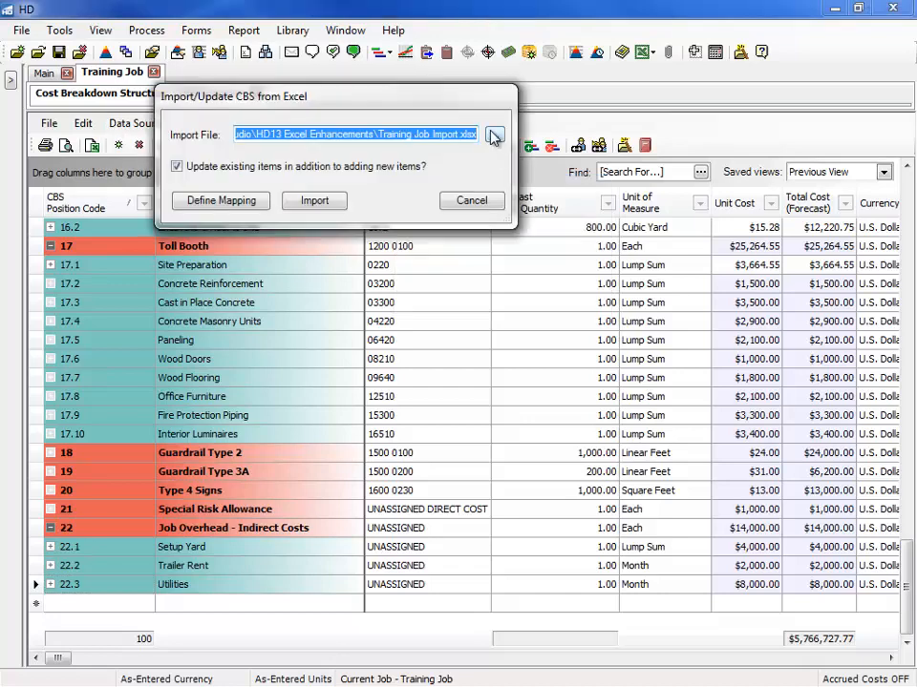
click(492, 136)
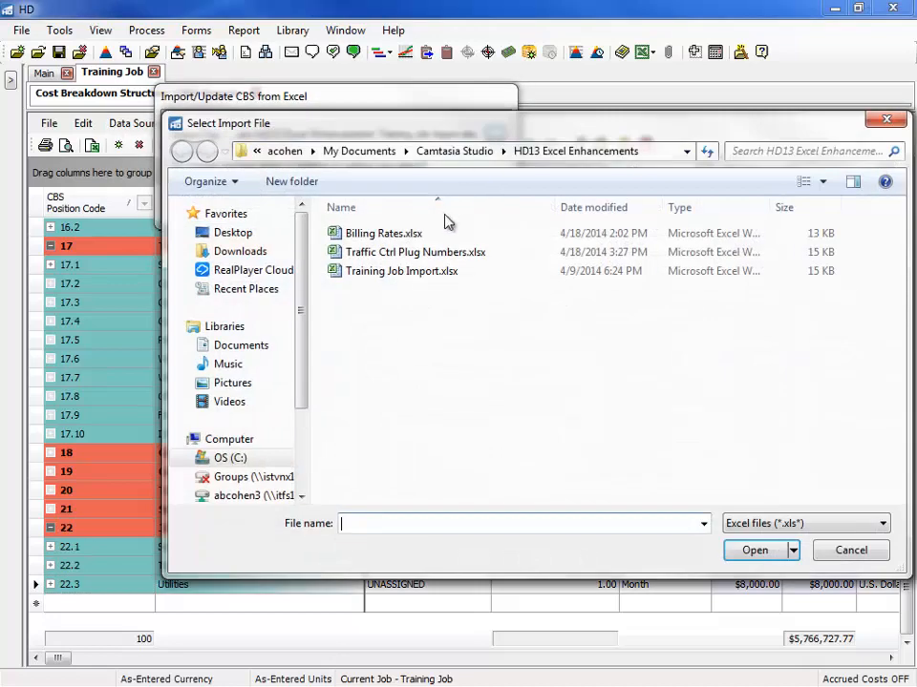
click(396, 254)
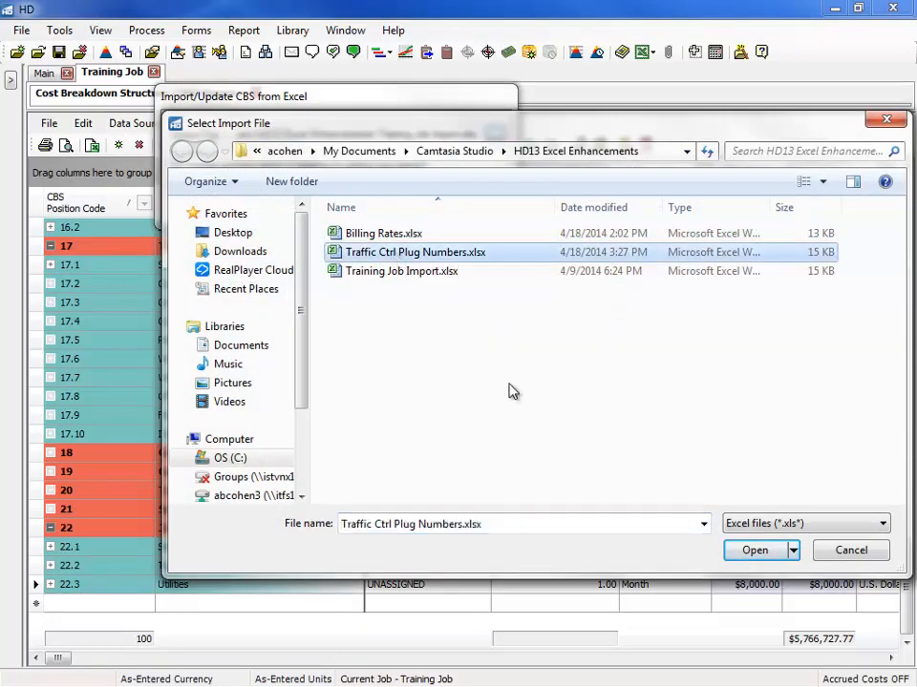
click(761, 553)
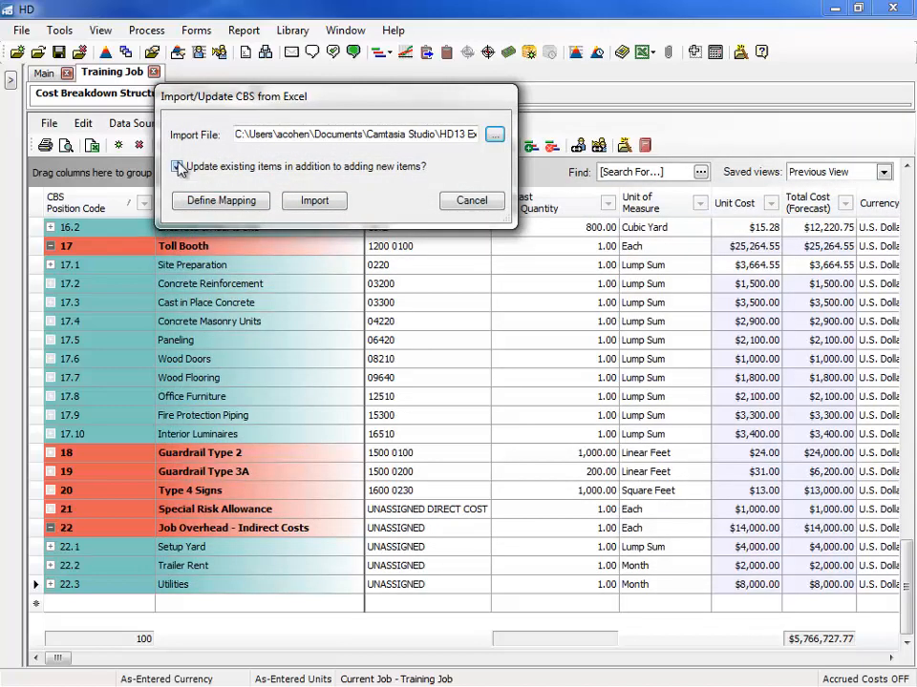
Step: Open the import's column mapping and check that the Cost Item Identification fields are matched to CBS Num, Description, Quantity and U of M
click(210, 204)
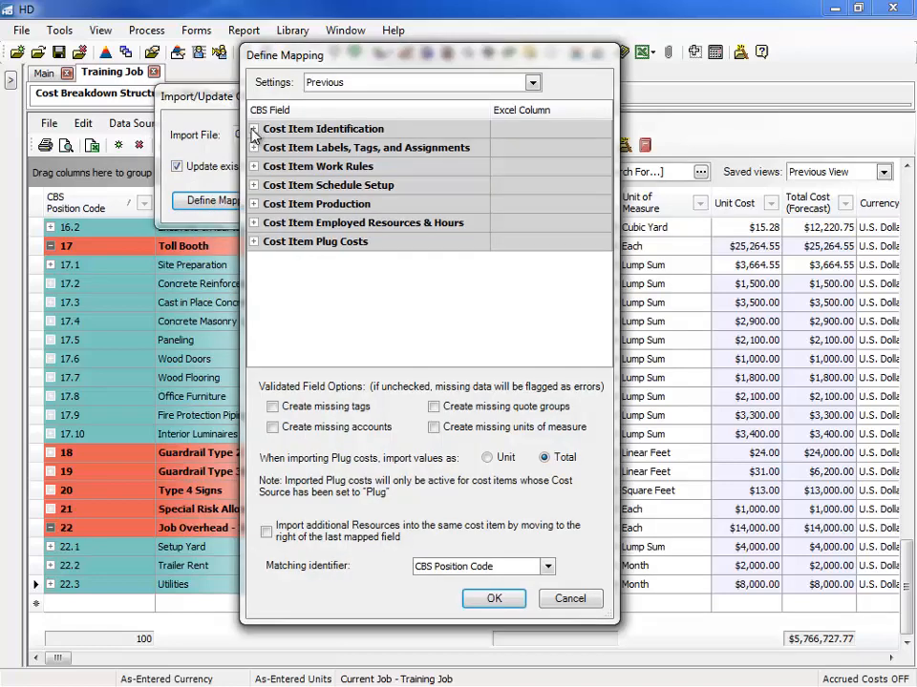
click(253, 130)
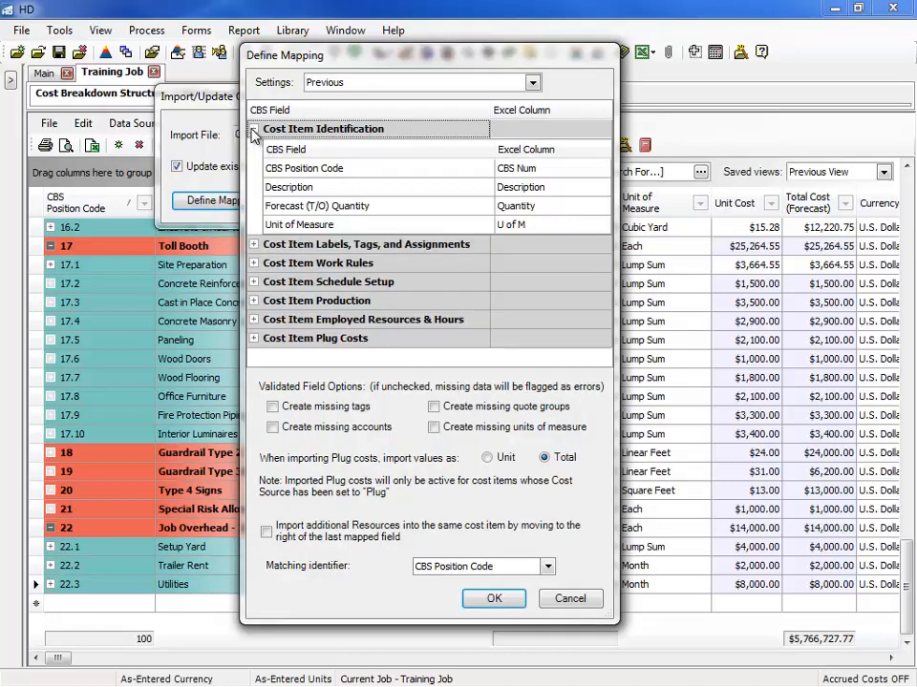
click(580, 170)
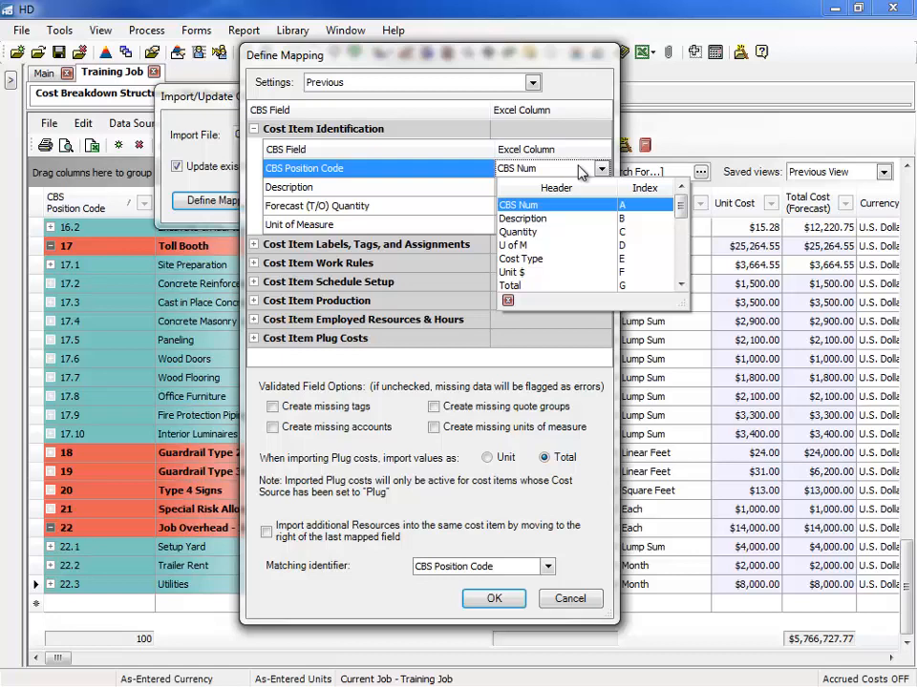
click(580, 170)
click(559, 191)
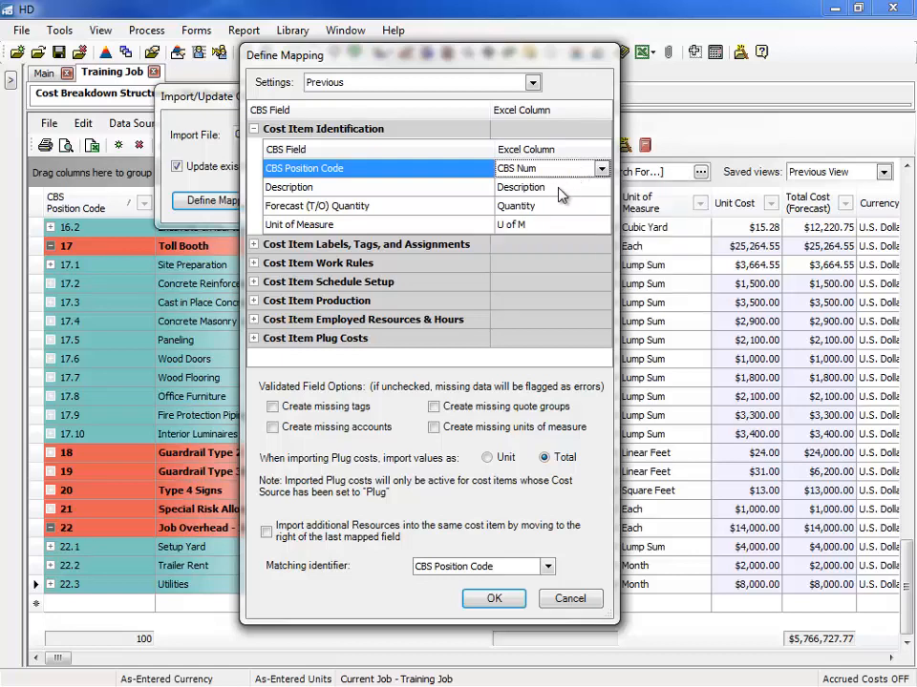
click(558, 191)
click(559, 194)
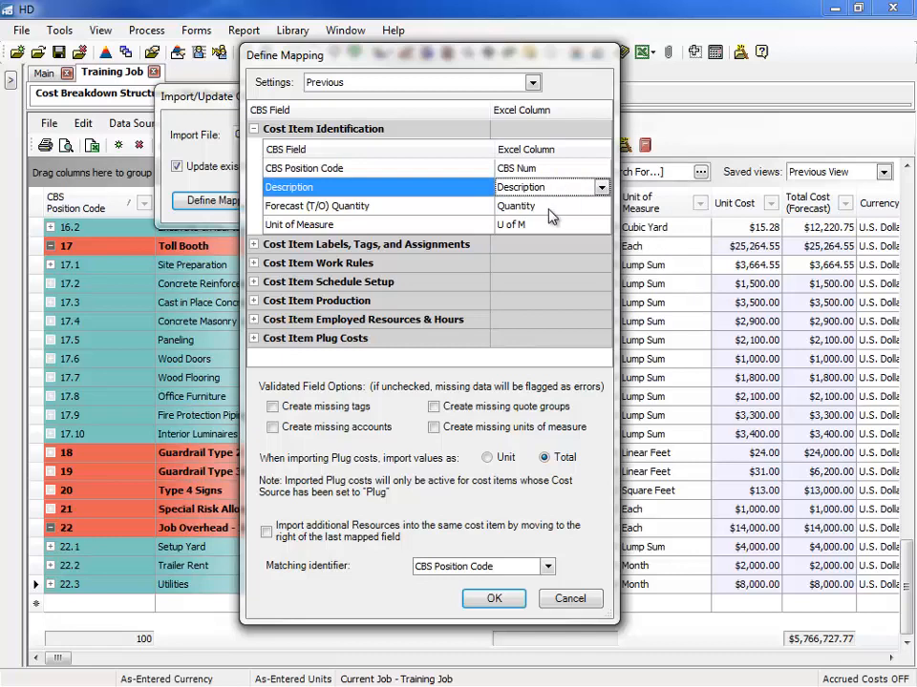
click(552, 211)
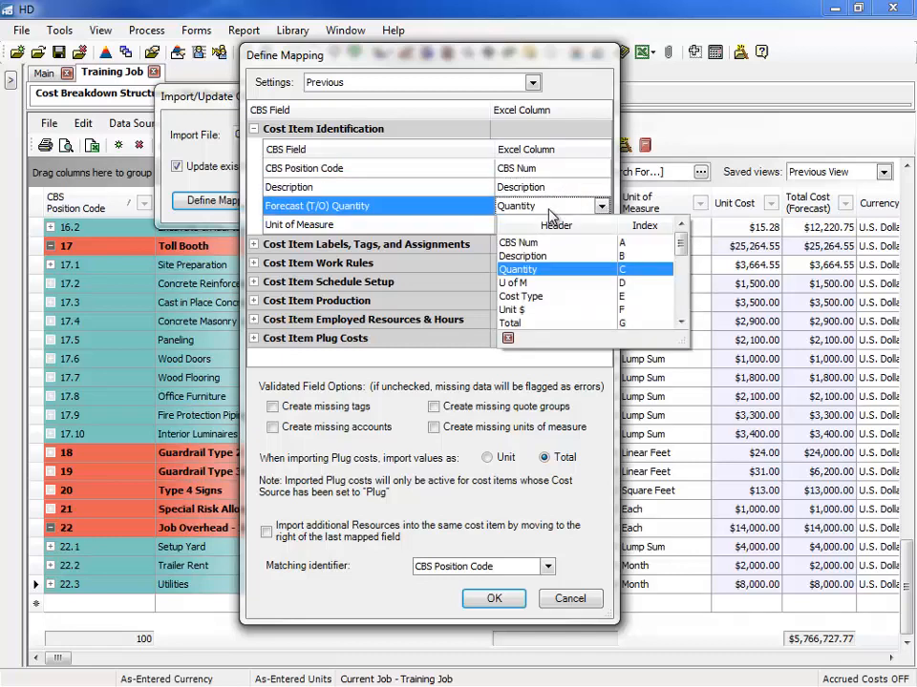
click(551, 211)
click(537, 226)
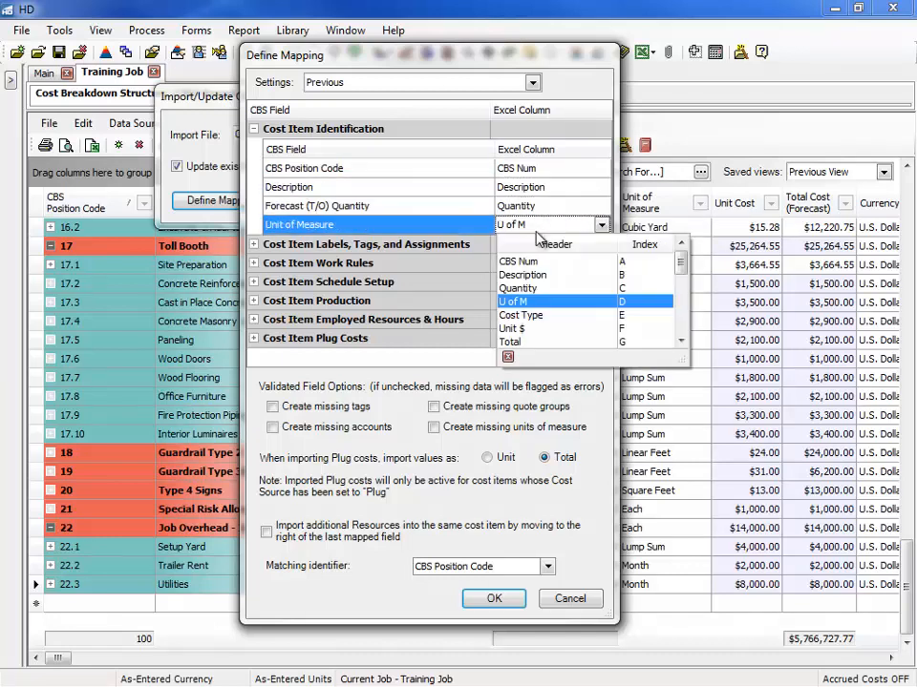
click(539, 233)
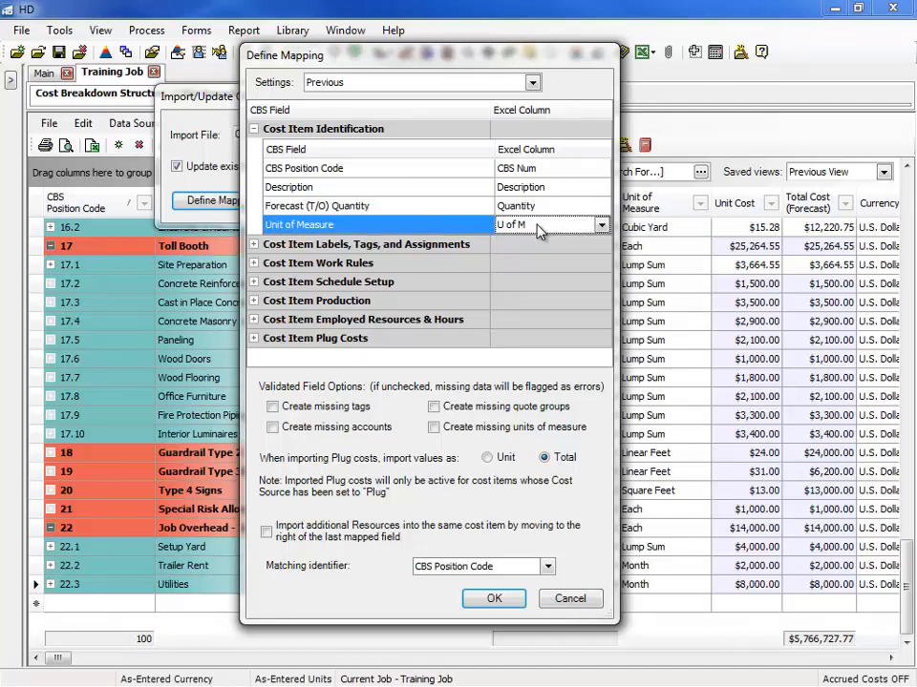
Step: Map the Cost Source field under Cost Item Labels, Tags, and Assignments to the Cost Type column
click(255, 244)
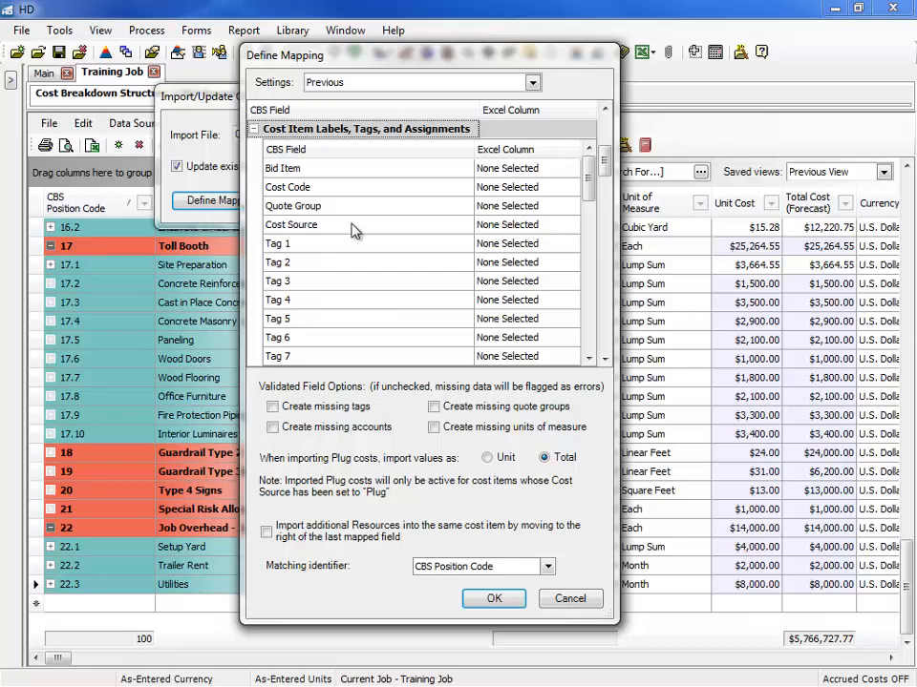
click(572, 226)
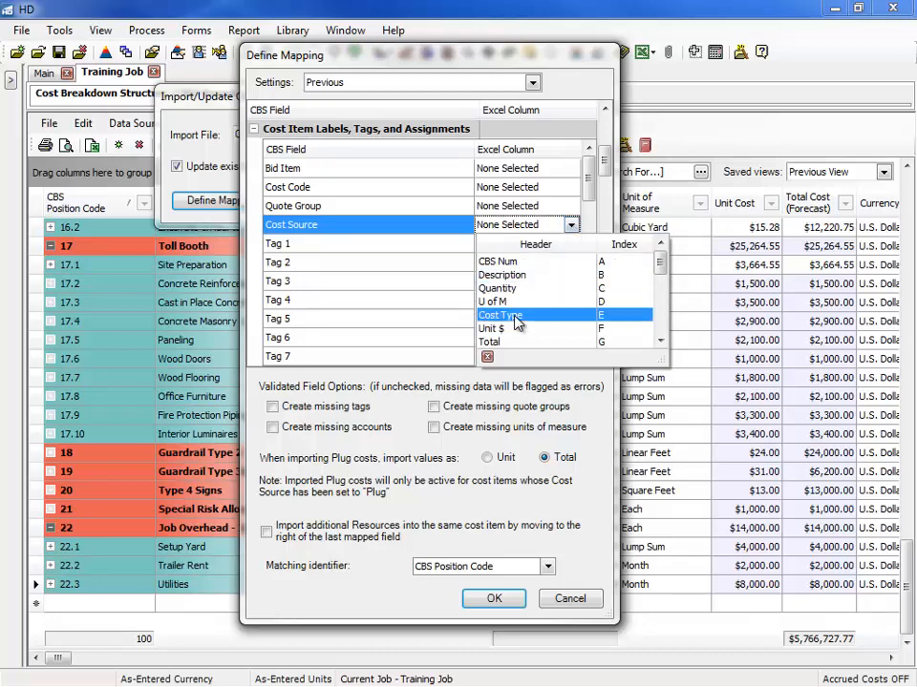
click(516, 322)
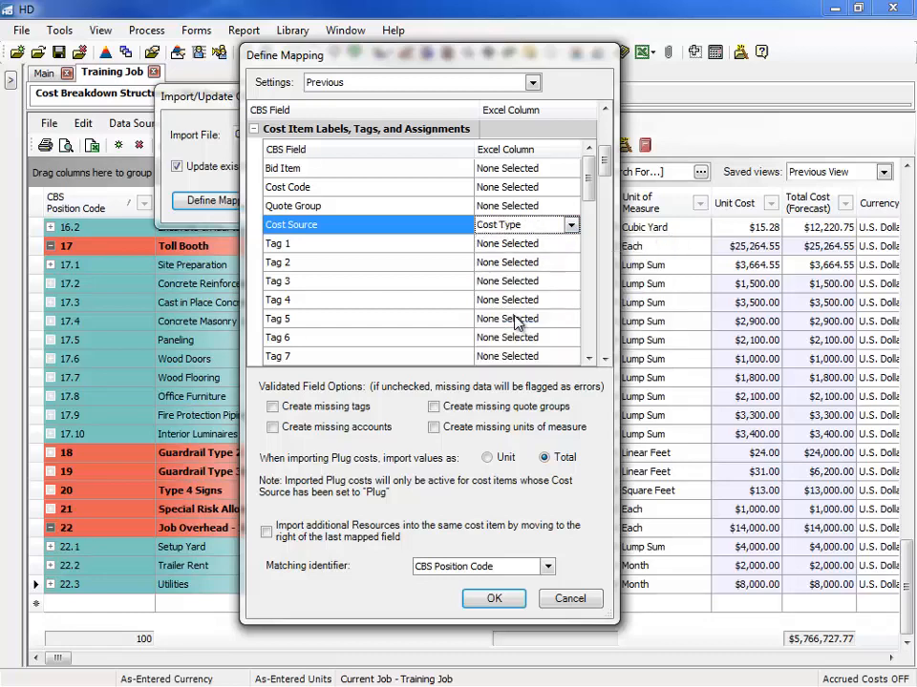
click(254, 130)
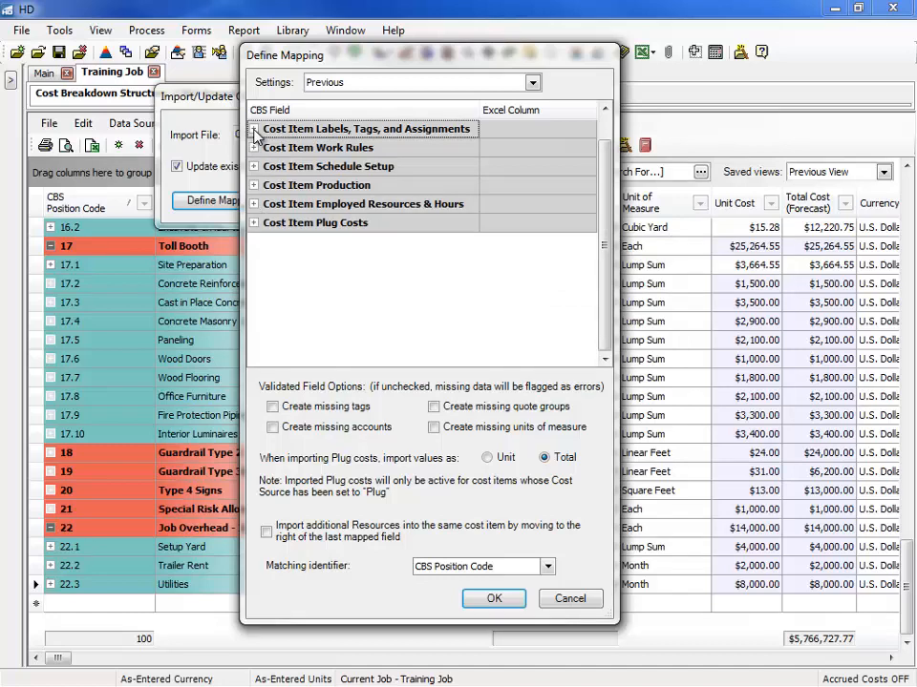
Step: Map the Subcontract Price field under Cost Item Plug Costs to the Total column
click(254, 224)
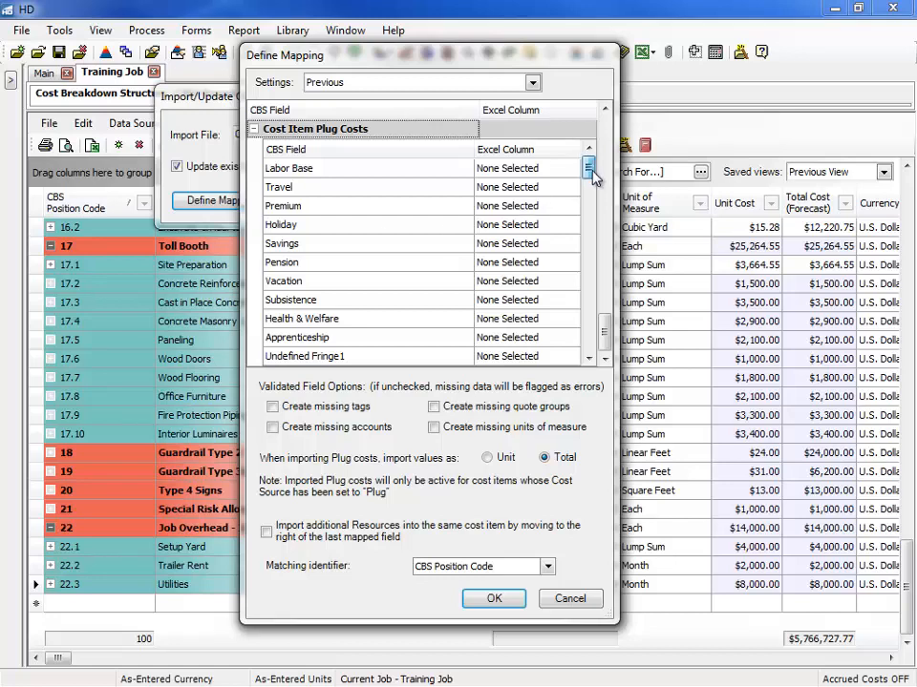
drag(591, 170, 586, 321)
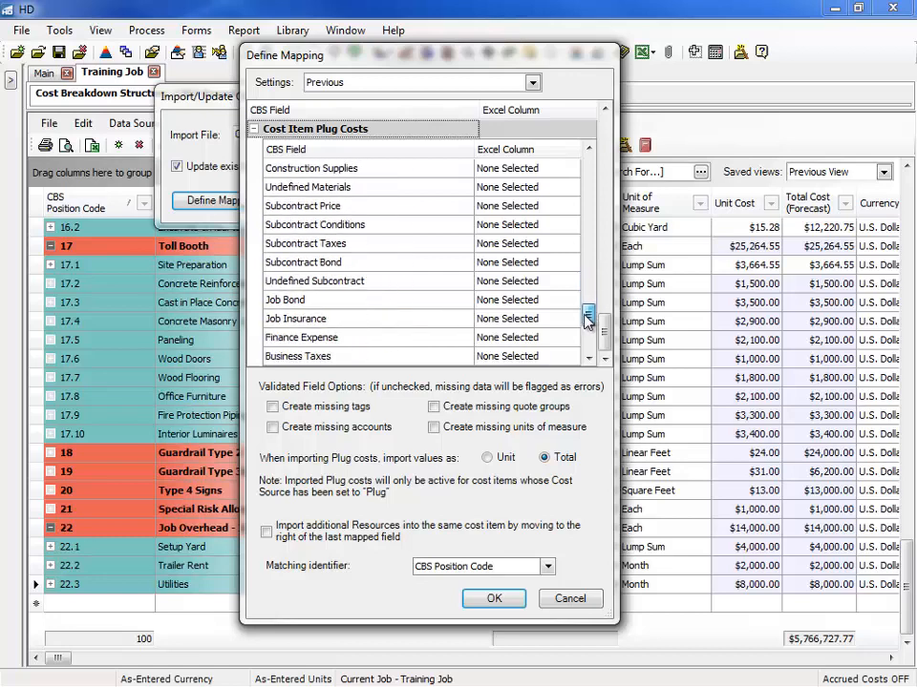
click(519, 208)
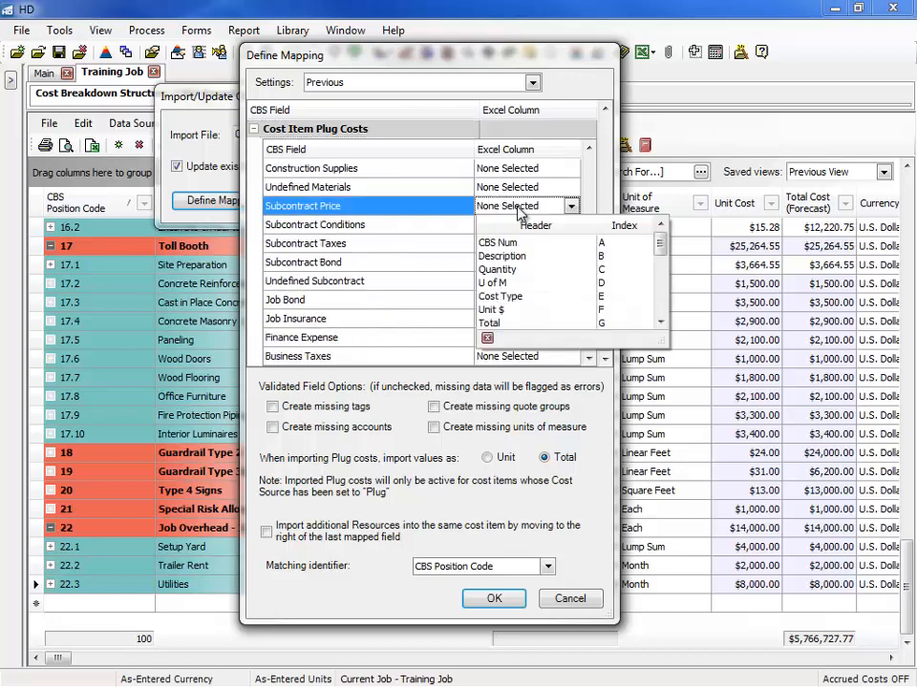
click(507, 325)
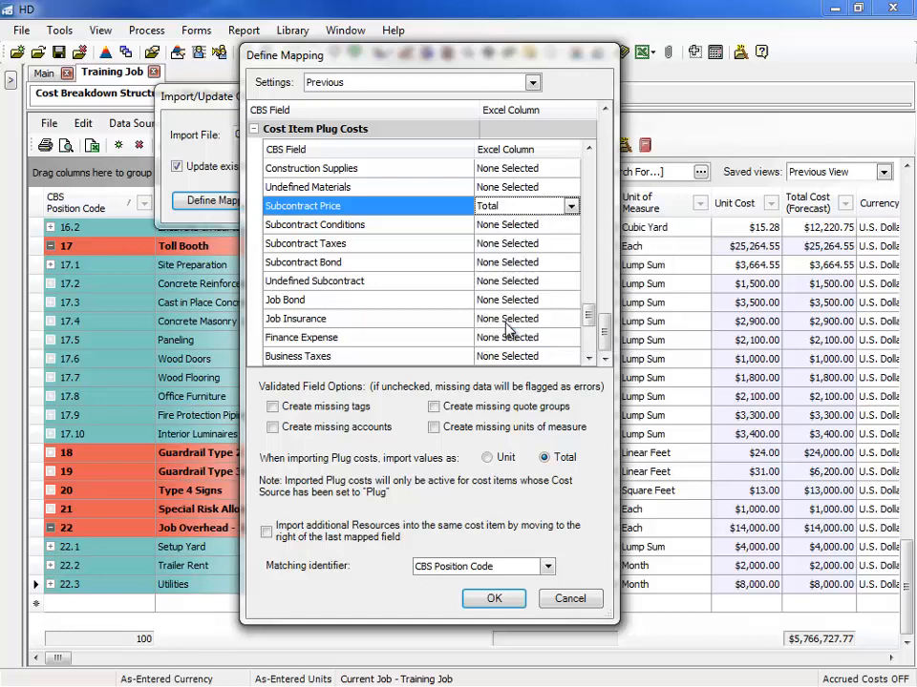
Step: Accept the mapping and import the traffic control plug items, agreeing to save the job first
click(493, 598)
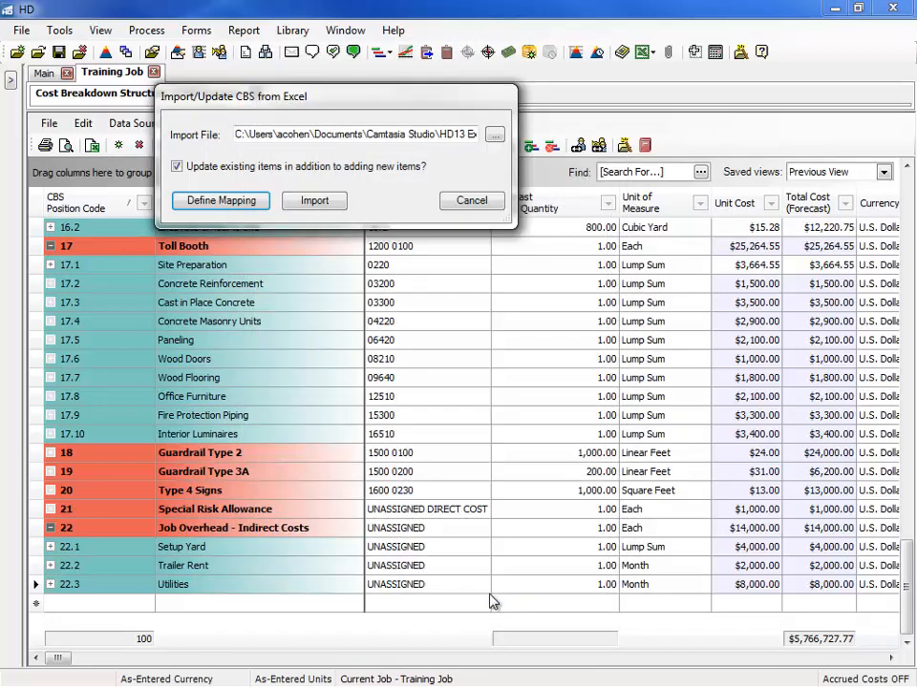
click(315, 202)
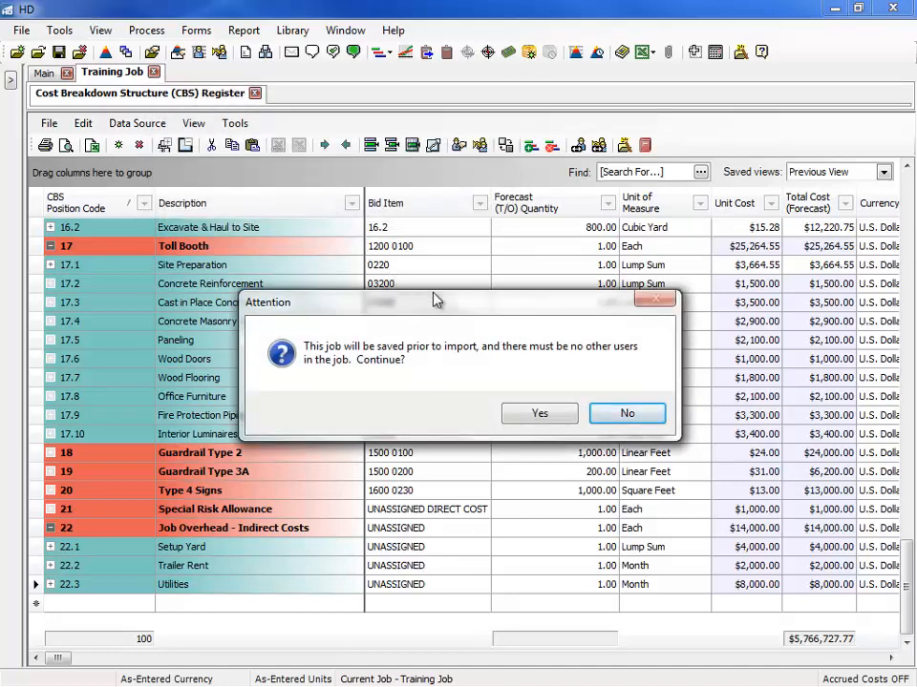
click(540, 413)
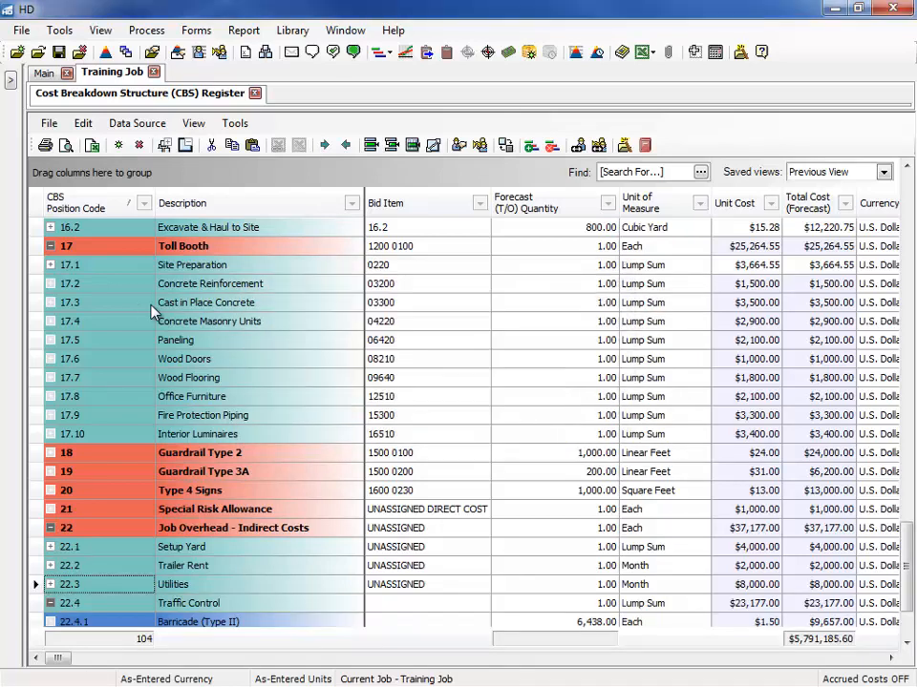
Step: Examine the imported Traffic Control items and the cost item record of Barricade (Type II), including its cost source and plug costs
drag(909, 571, 907, 598)
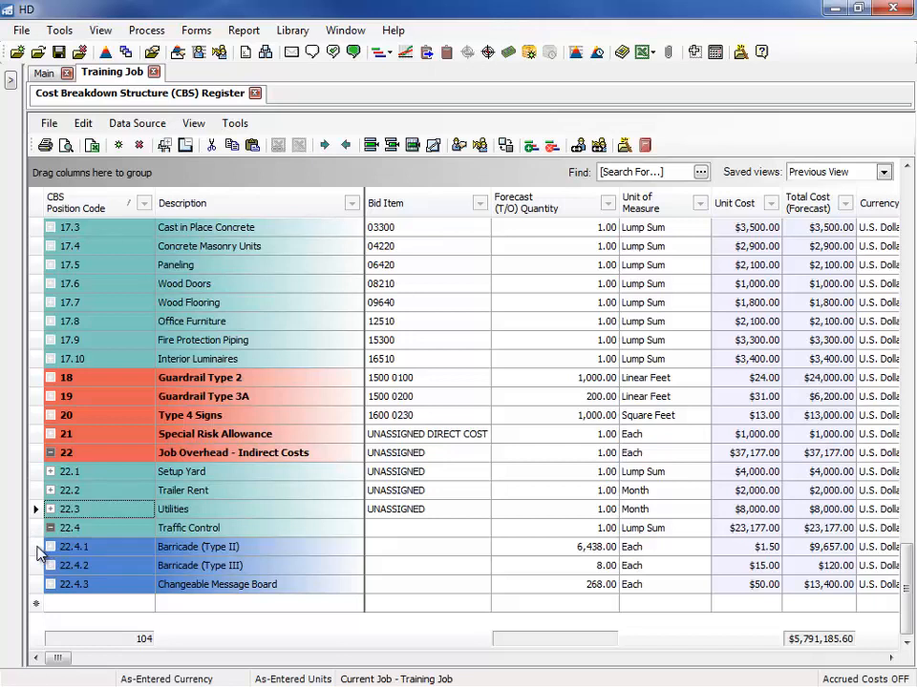
click(38, 550)
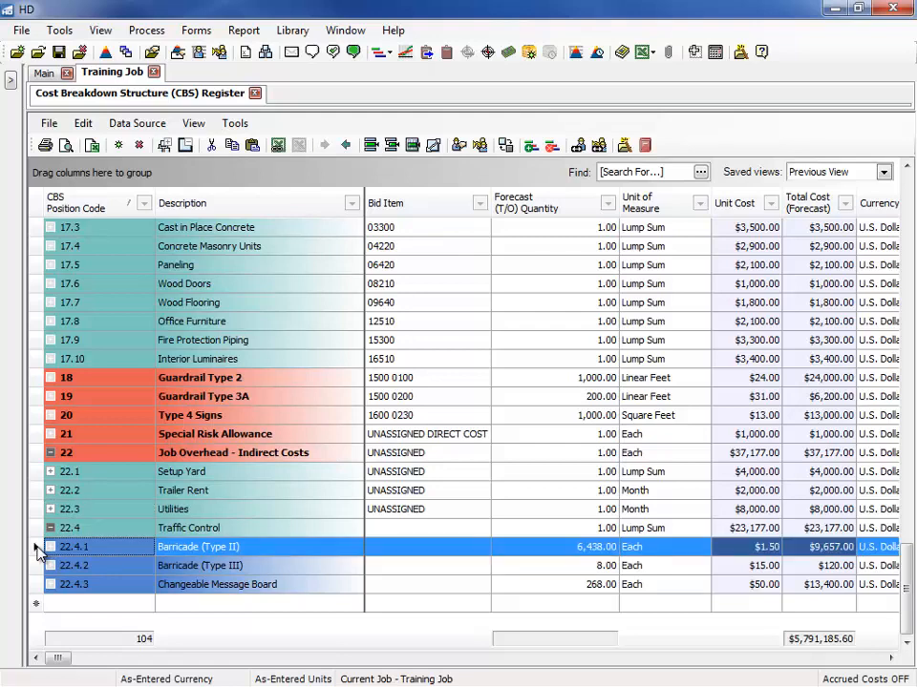
double_click(37, 551)
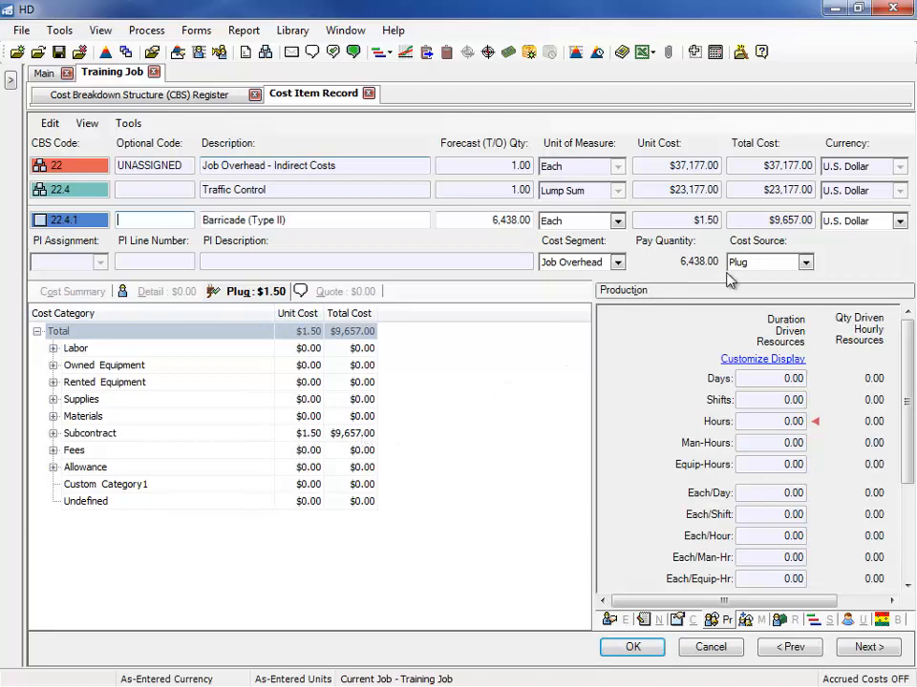
click(642, 653)
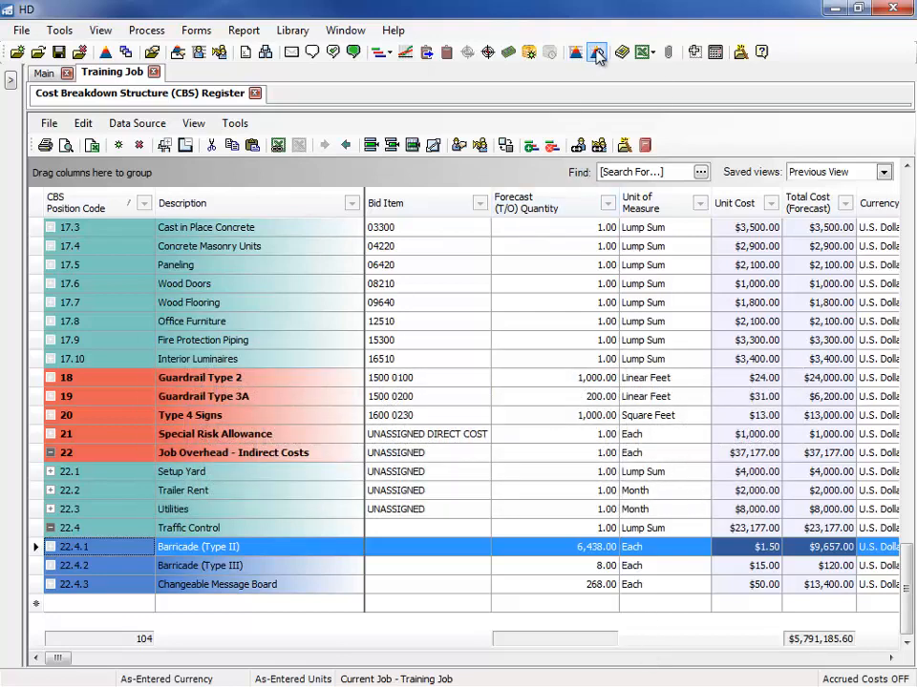
Step: Open the PBS Changes Register, declining to activate the changes log
click(597, 55)
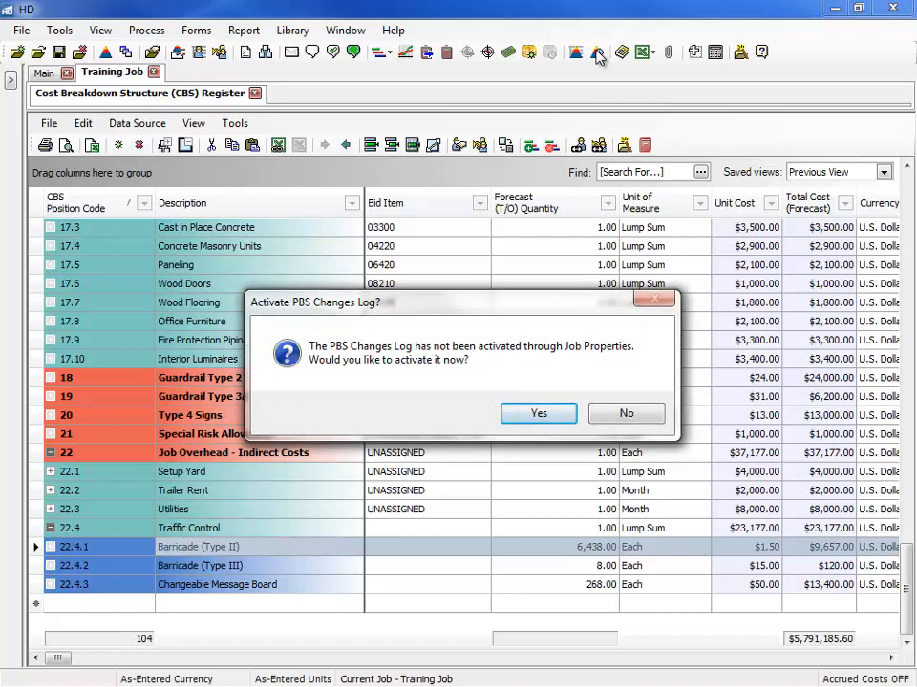
click(627, 413)
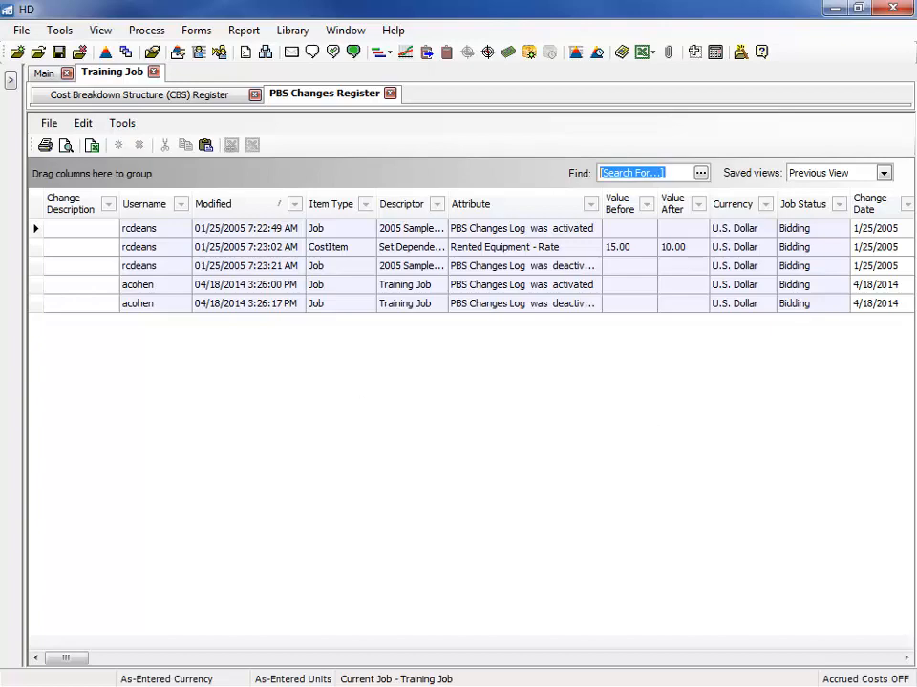
Step: Switch to Traffic Ctrl Plug Numbers.xlsx in Excel and set the Changeable Message Board's unit price in F5 to 30
key(alt+Tab)
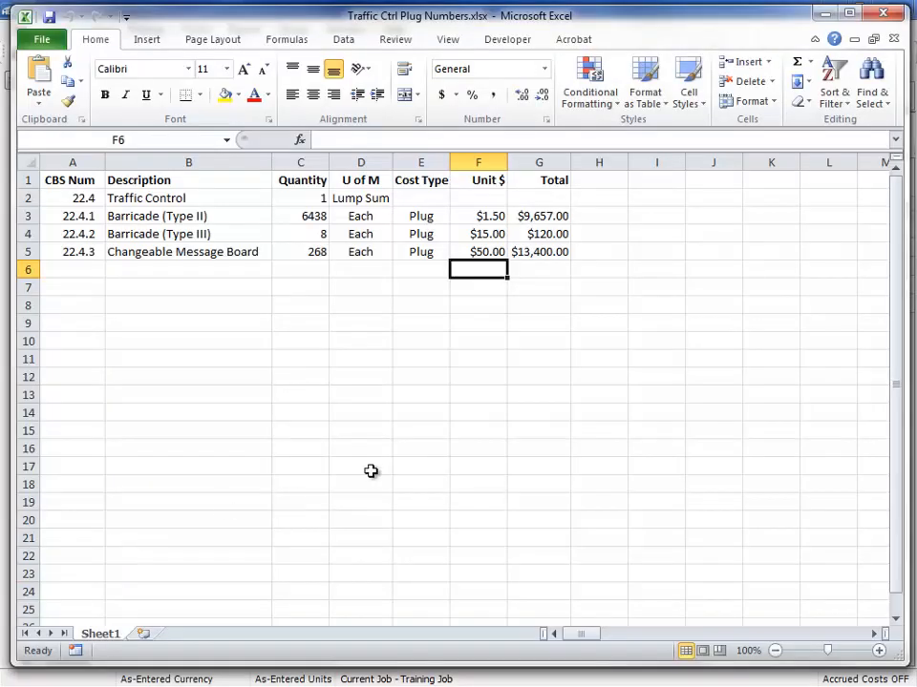
click(484, 249)
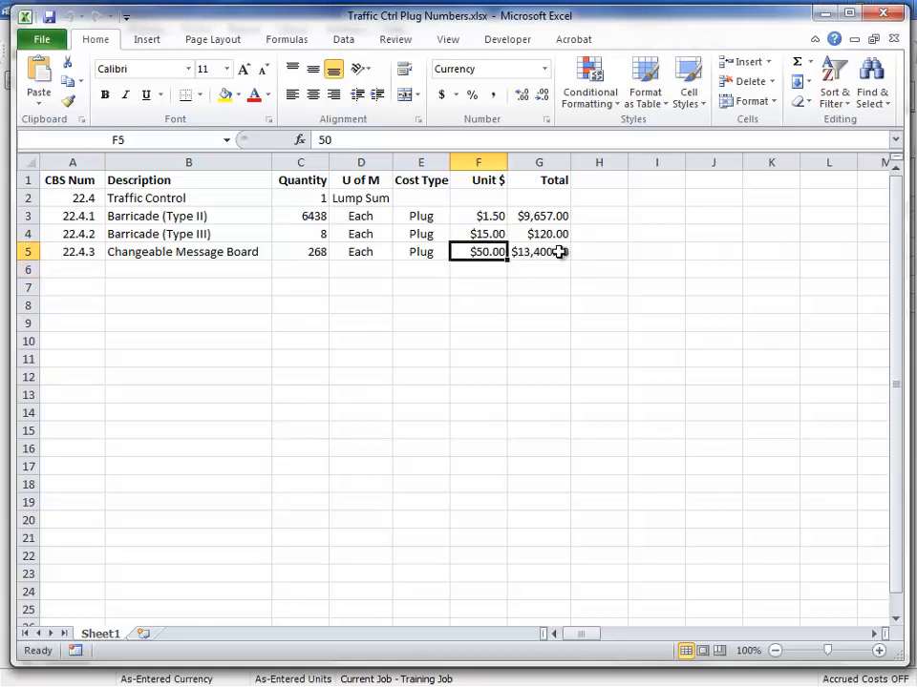
text(30)
key(Return)
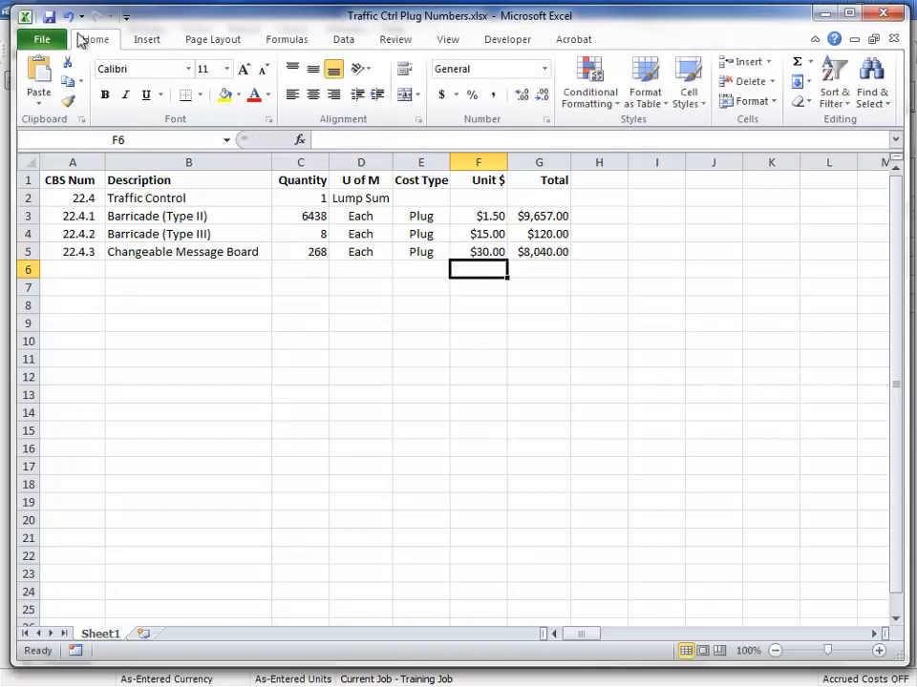
Step: Save and close Traffic Ctrl Plug Numbers.xlsx, and minimize Excel to return to HD
click(51, 18)
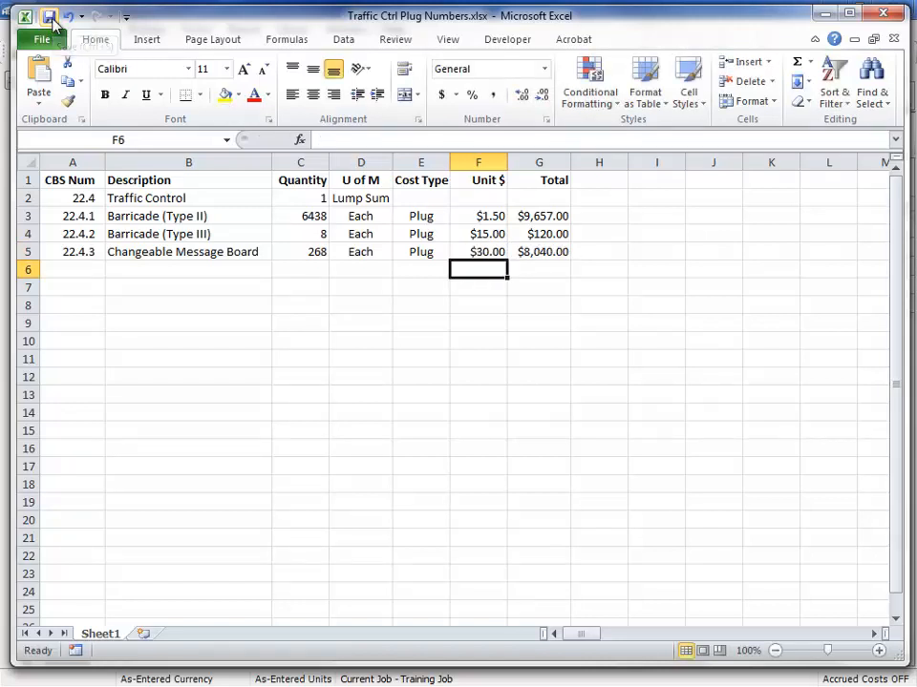
click(894, 40)
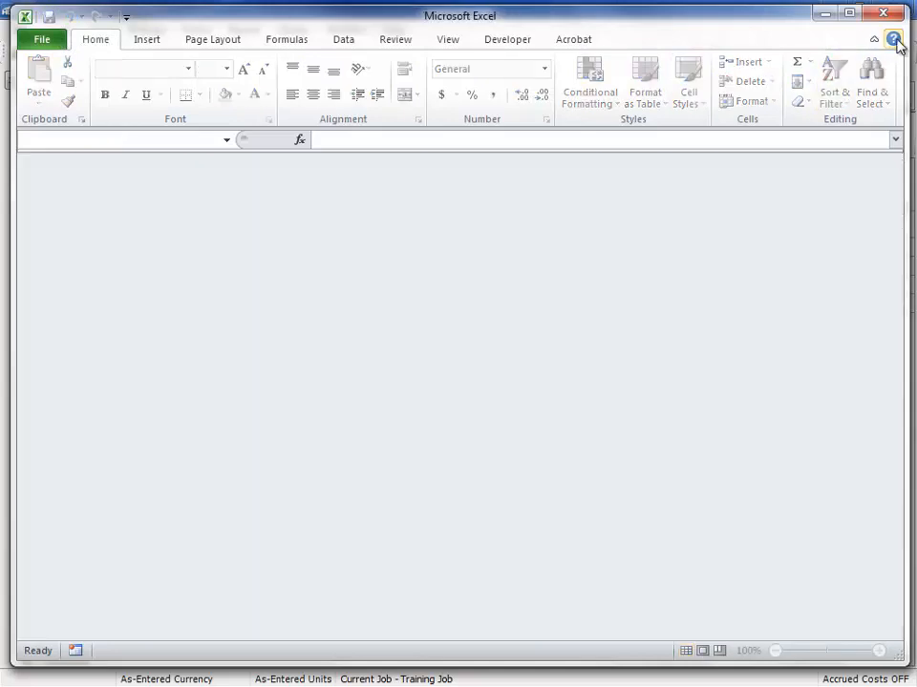
click(832, 19)
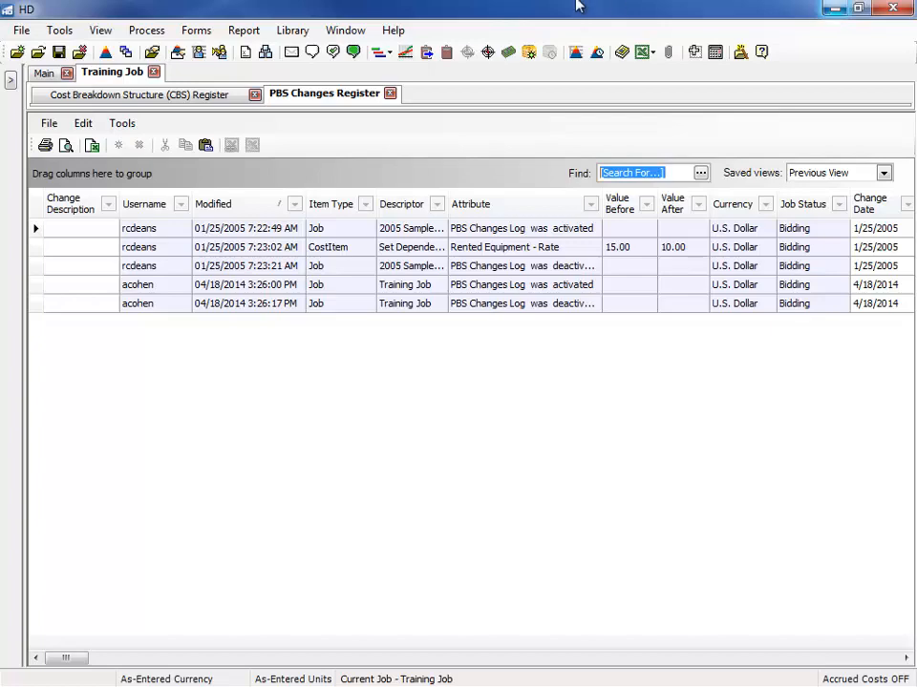
Step: Close the PBS Changes Register and activate the PBS Changes Log in the cost basis rules of the Job Properties
click(391, 94)
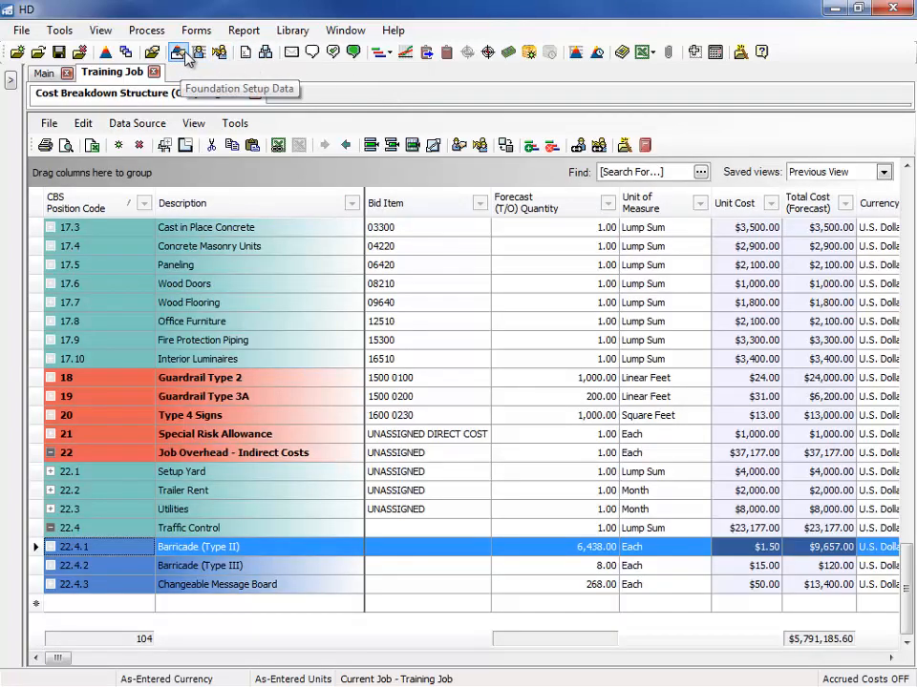
click(154, 51)
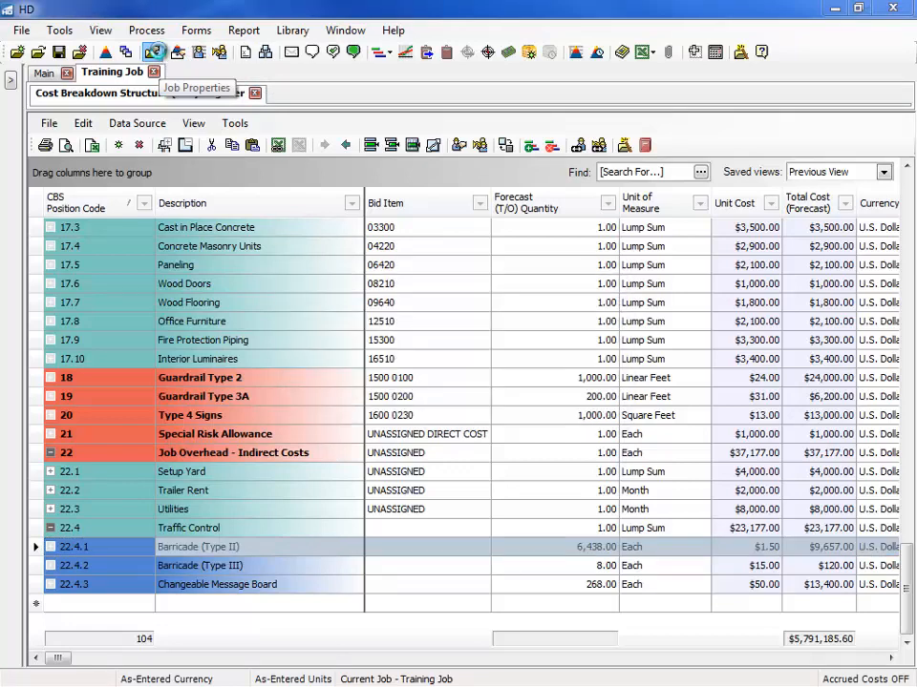
click(153, 51)
click(219, 125)
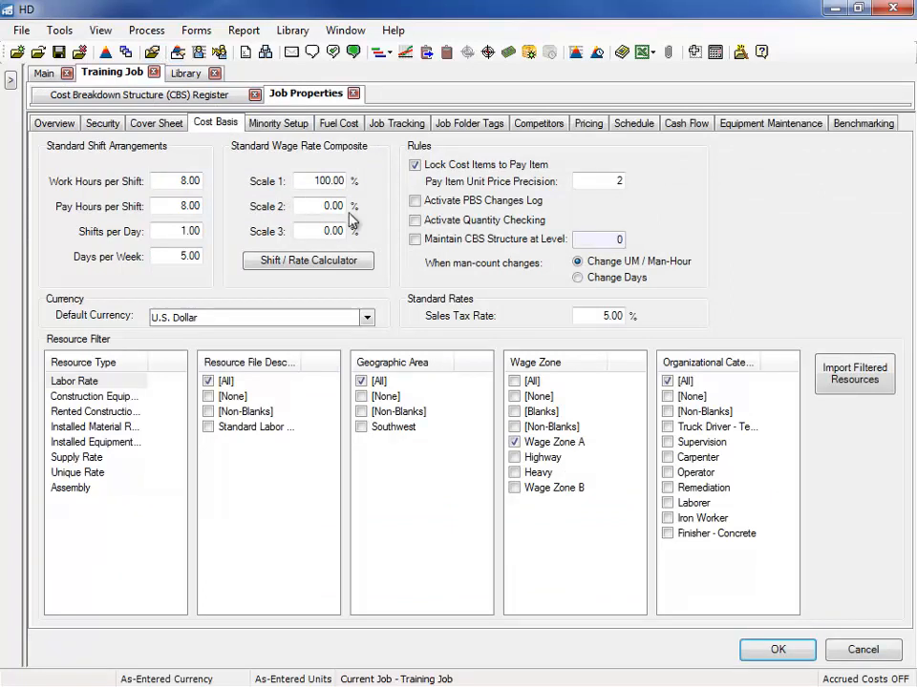
click(415, 202)
click(778, 650)
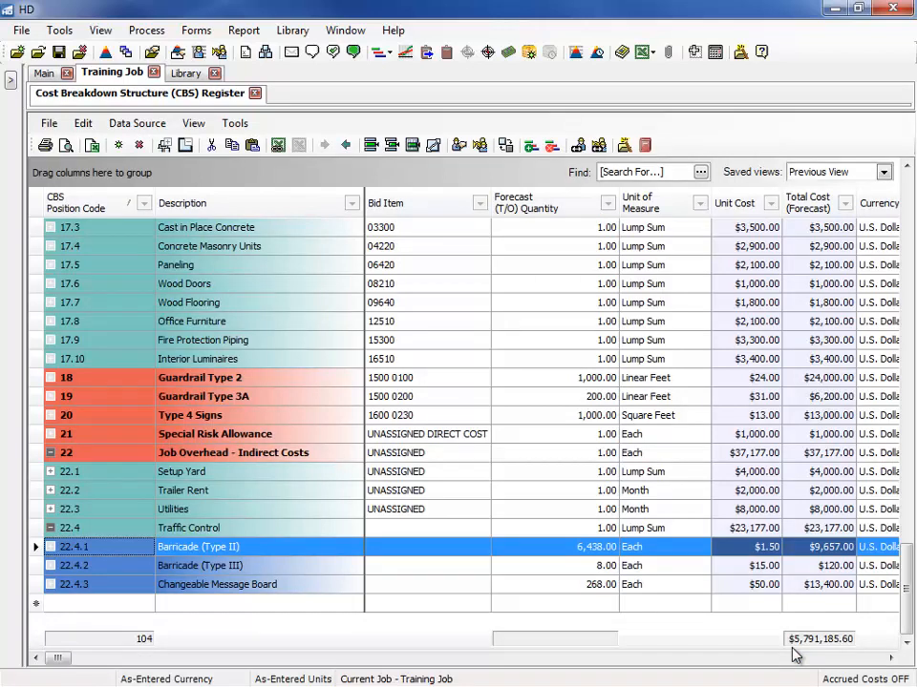
Step: Start an Excel import/update of the CBS from Traffic Ctrl Plug Numbers.xlsx and open its field mapping
click(140, 125)
mouse_move(164, 187)
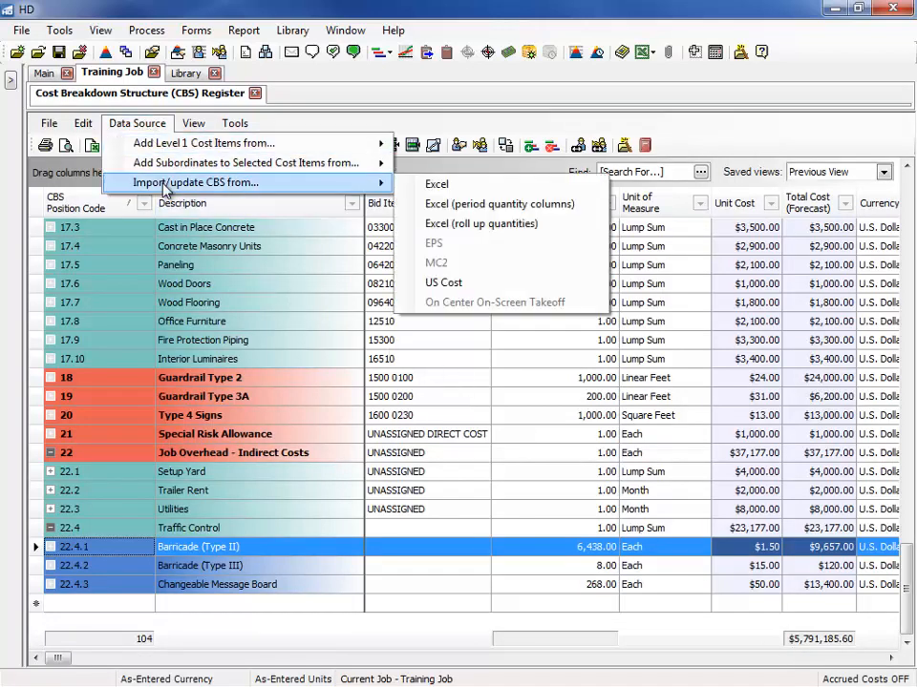
click(447, 186)
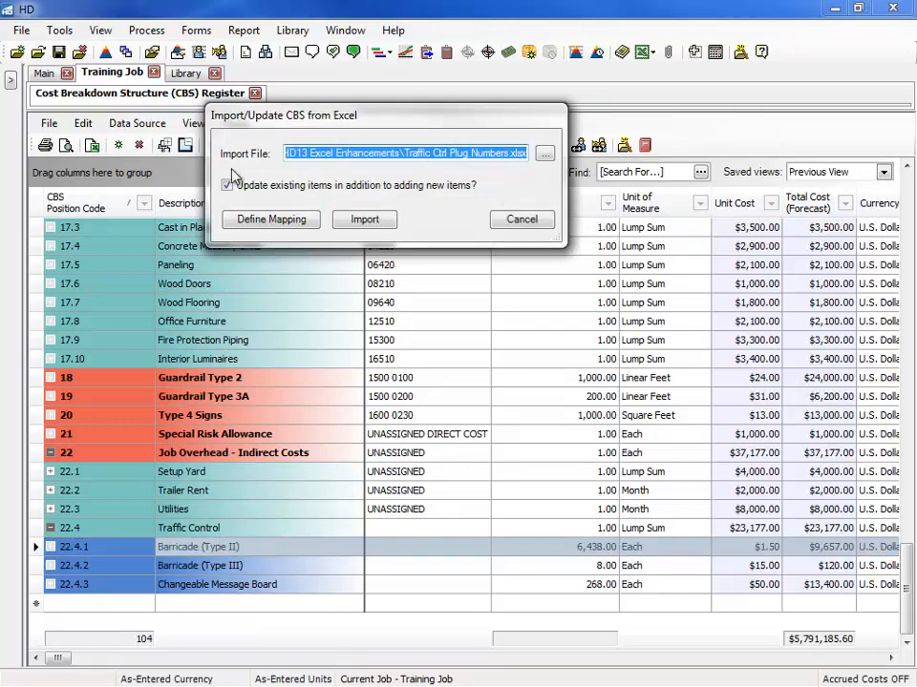
click(291, 224)
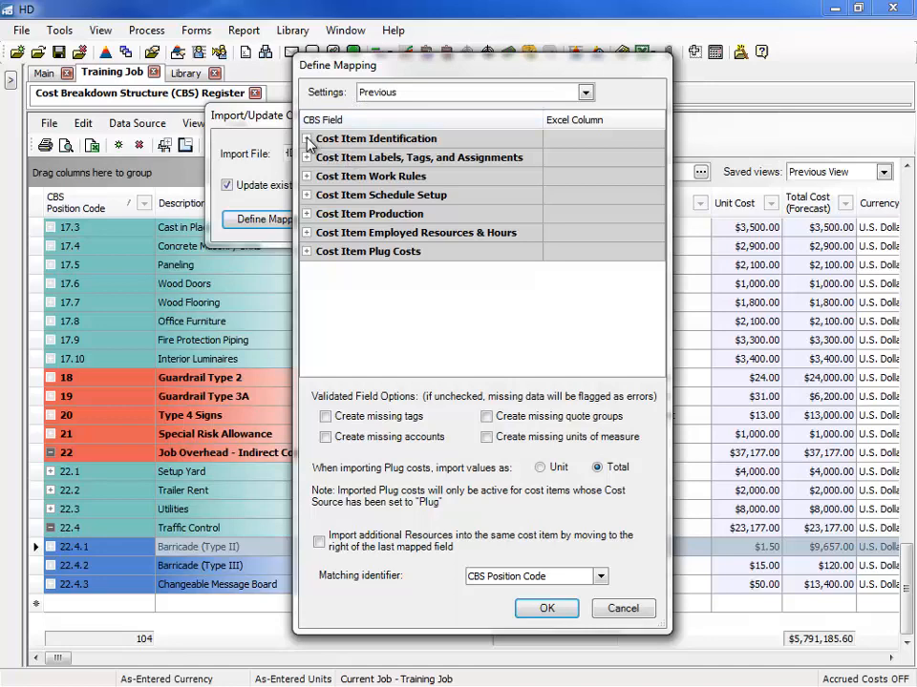
Step: Review the Excel columns mapped to the Cost Item Identification fields, including CBS Position Code and Unit of Measure
click(307, 139)
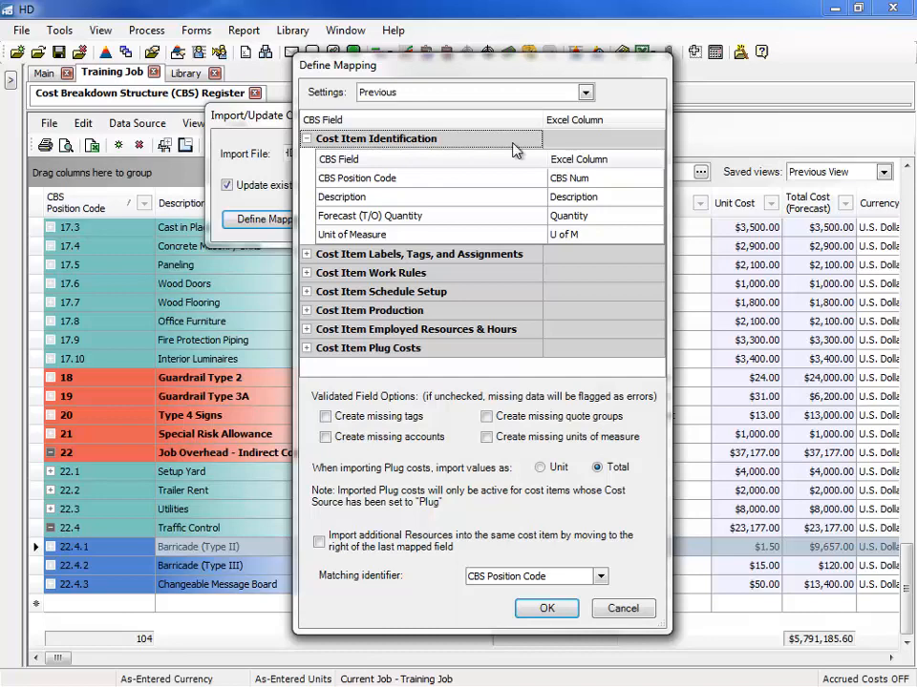
click(645, 180)
click(652, 179)
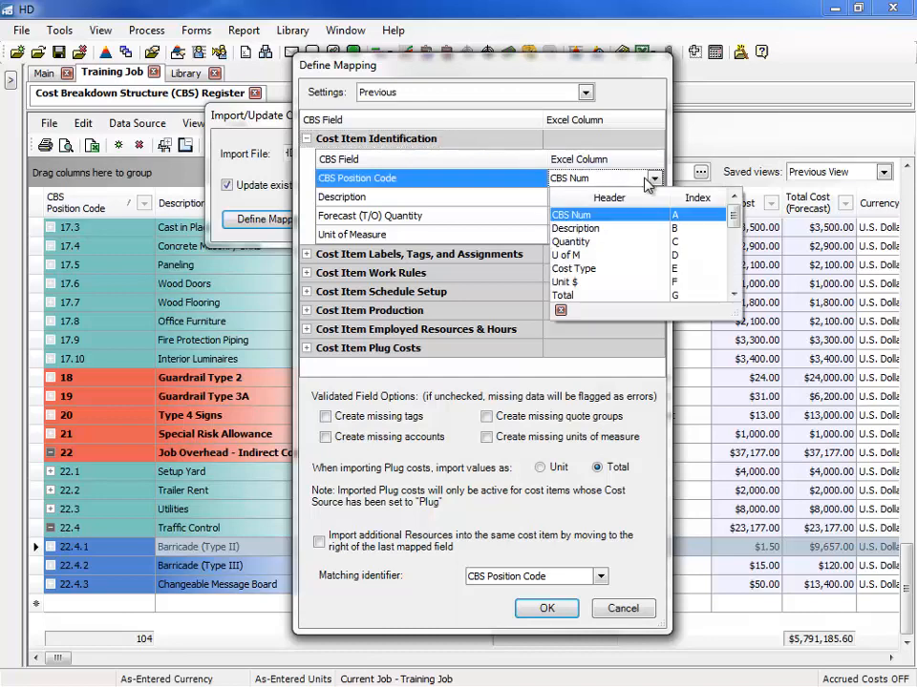
click(652, 179)
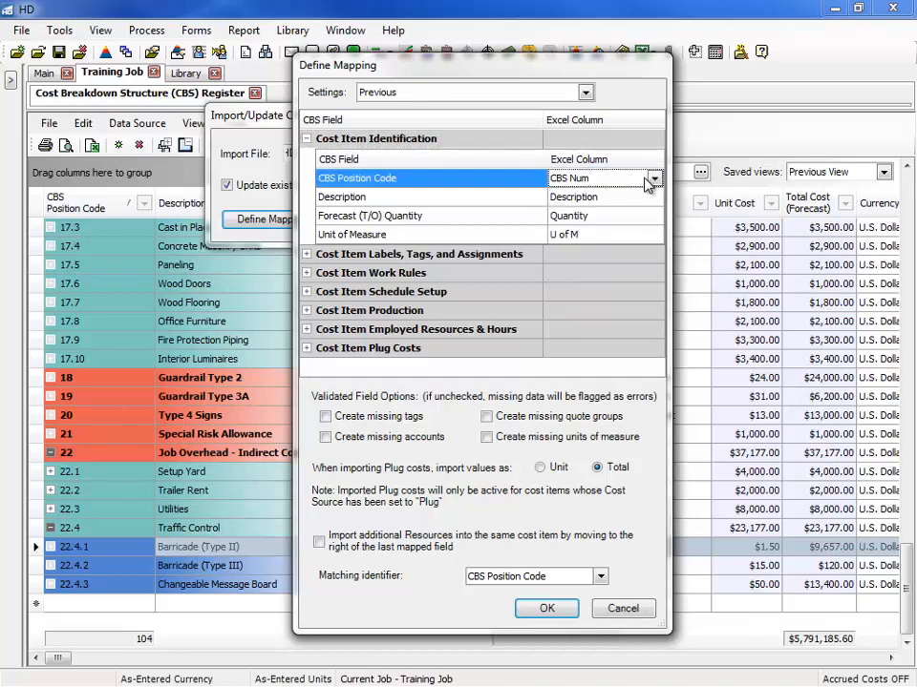
click(612, 236)
click(614, 238)
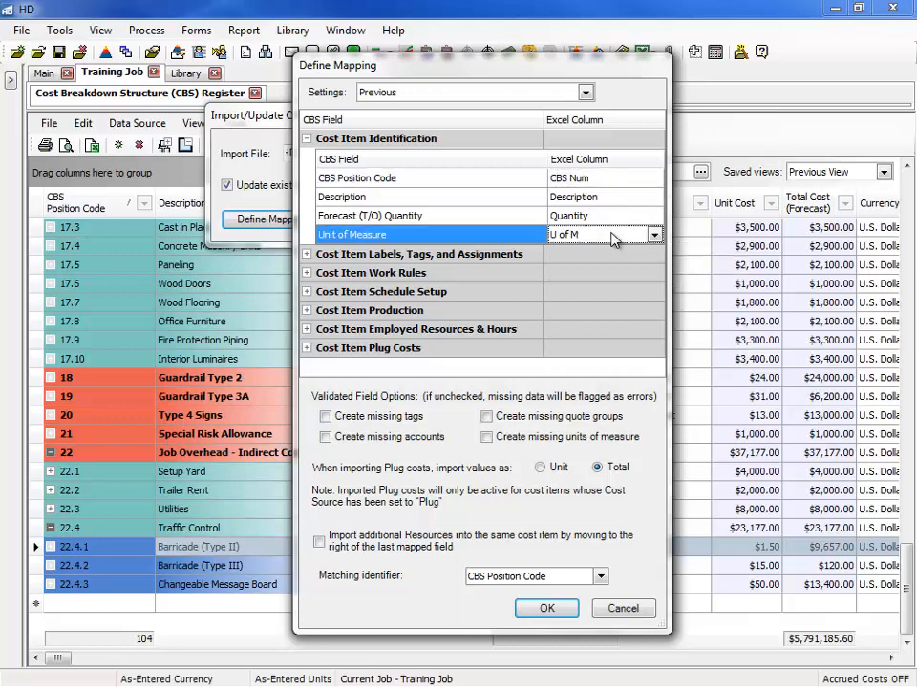
Step: Review the Excel column mappings for Cost Source and for the subcontract price among the Cost Item Plug Costs
click(306, 254)
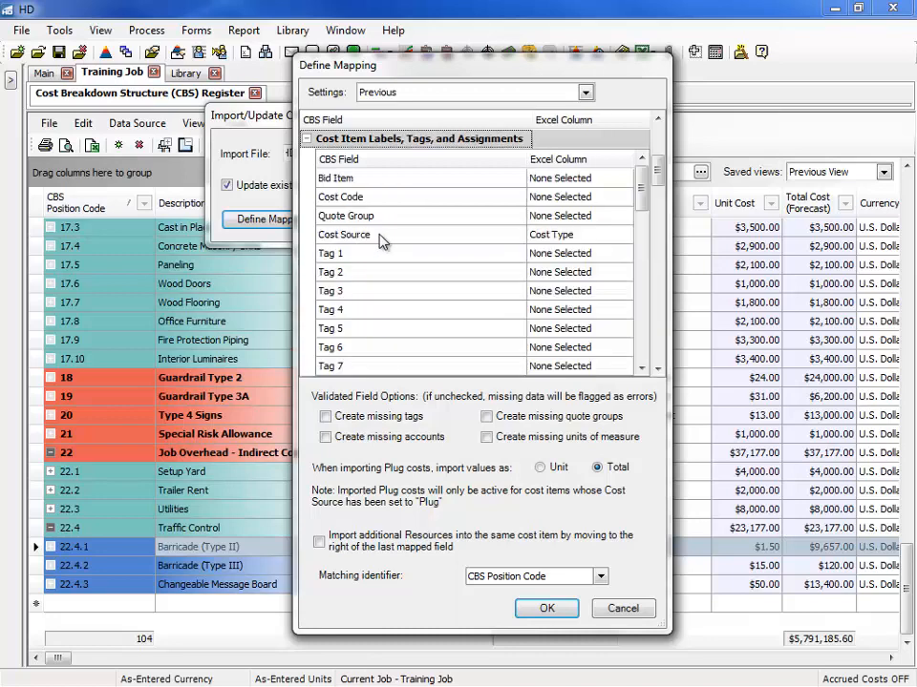
click(593, 240)
click(593, 241)
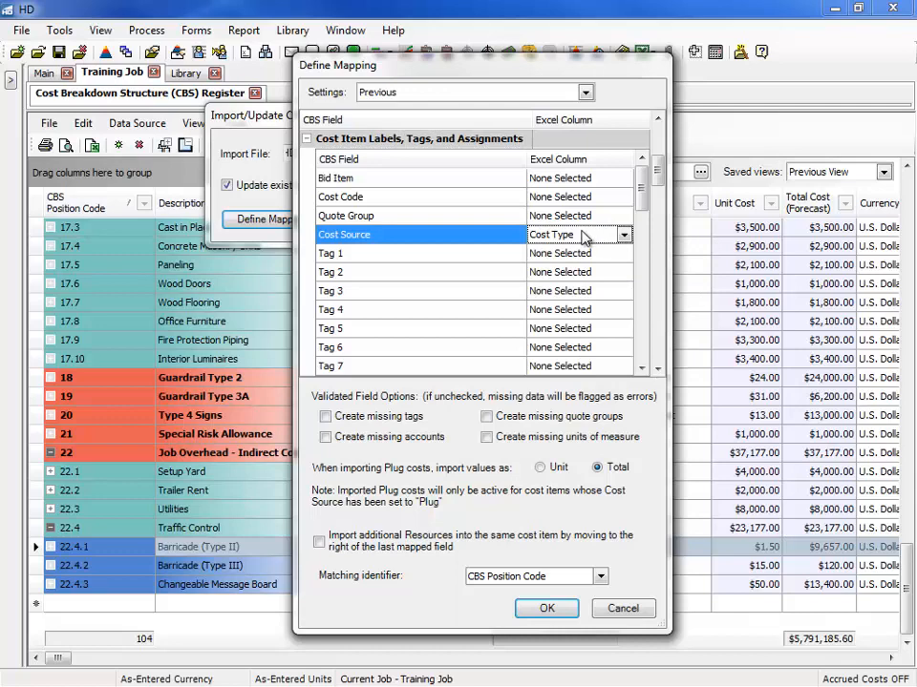
click(306, 139)
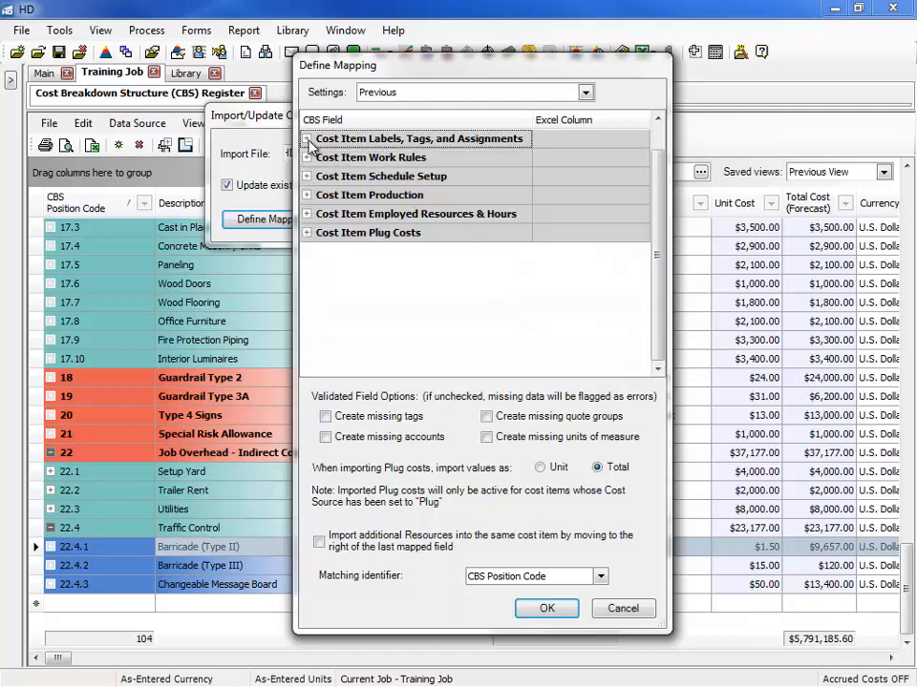
click(307, 233)
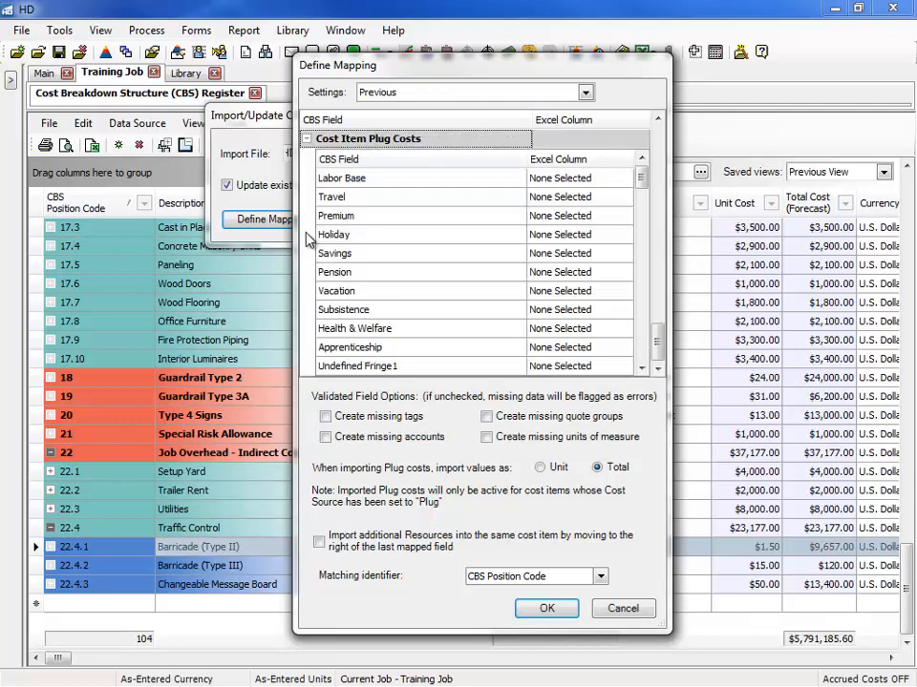
drag(640, 181, 641, 321)
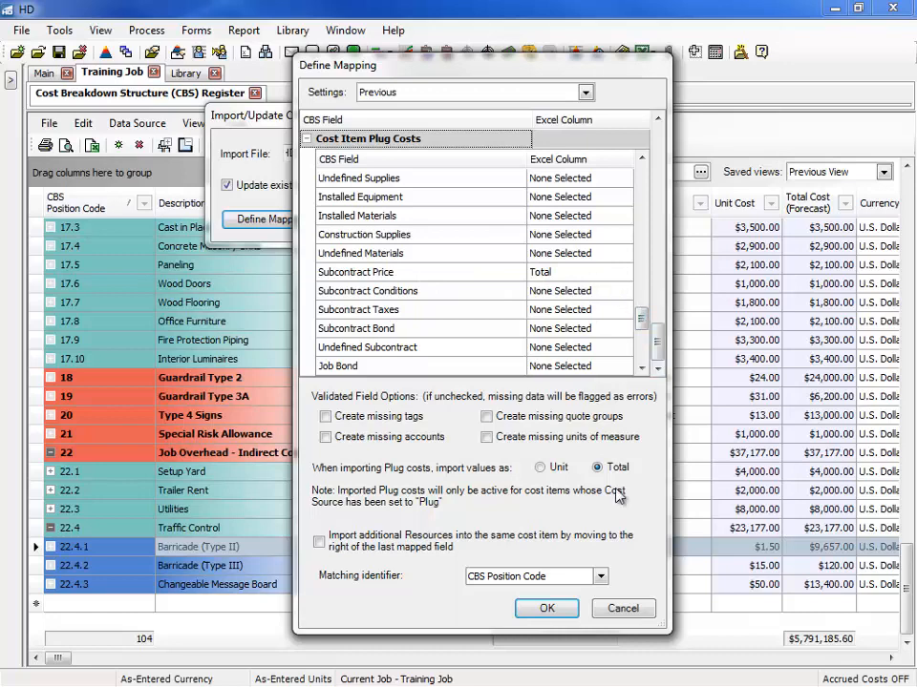
Step: Accept the field mapping and import the workbook into the CBS, agreeing to save the job first
click(547, 611)
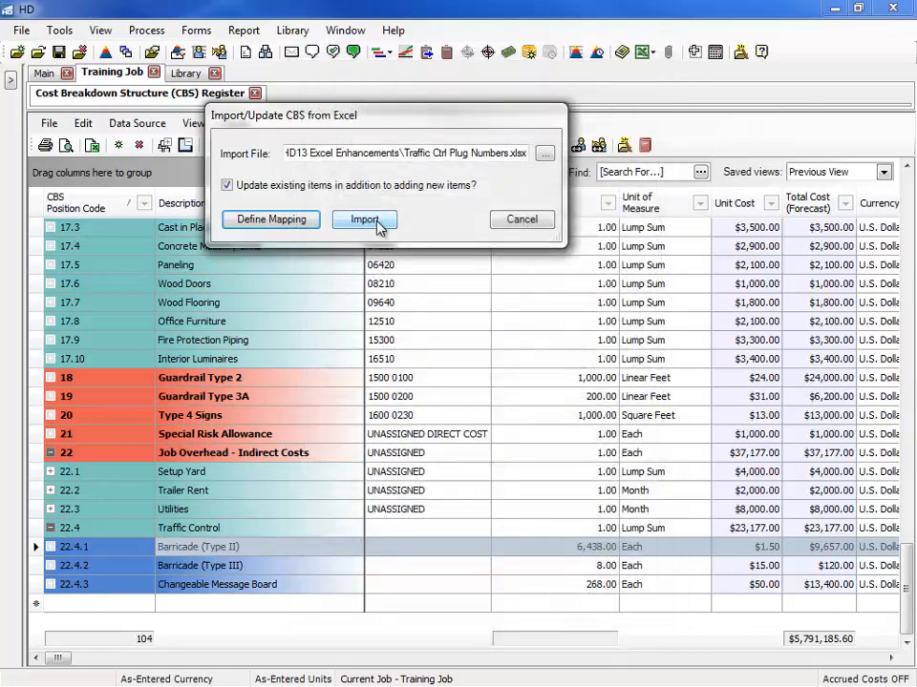
click(364, 220)
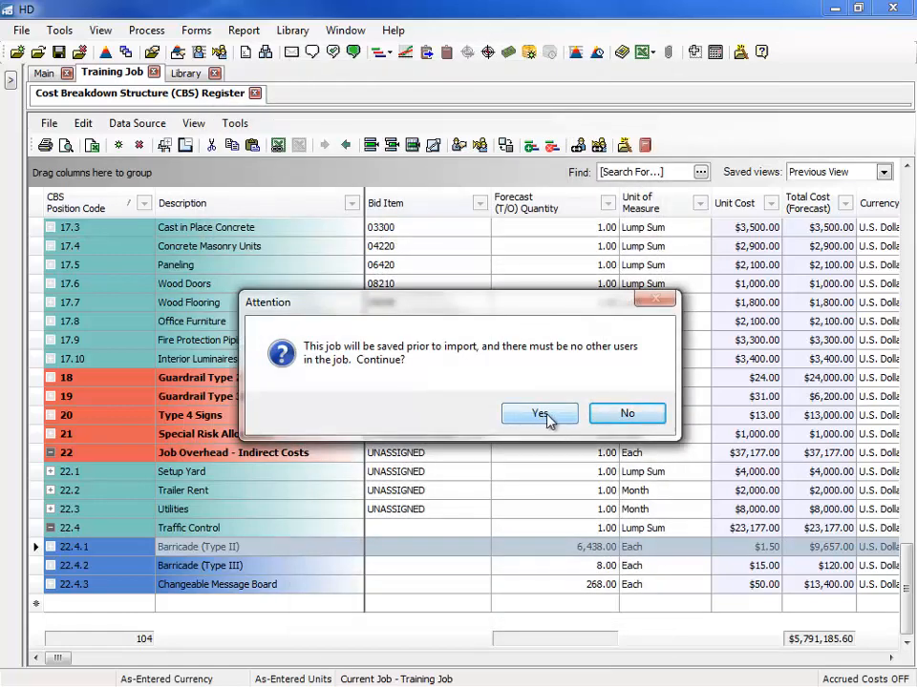
click(541, 415)
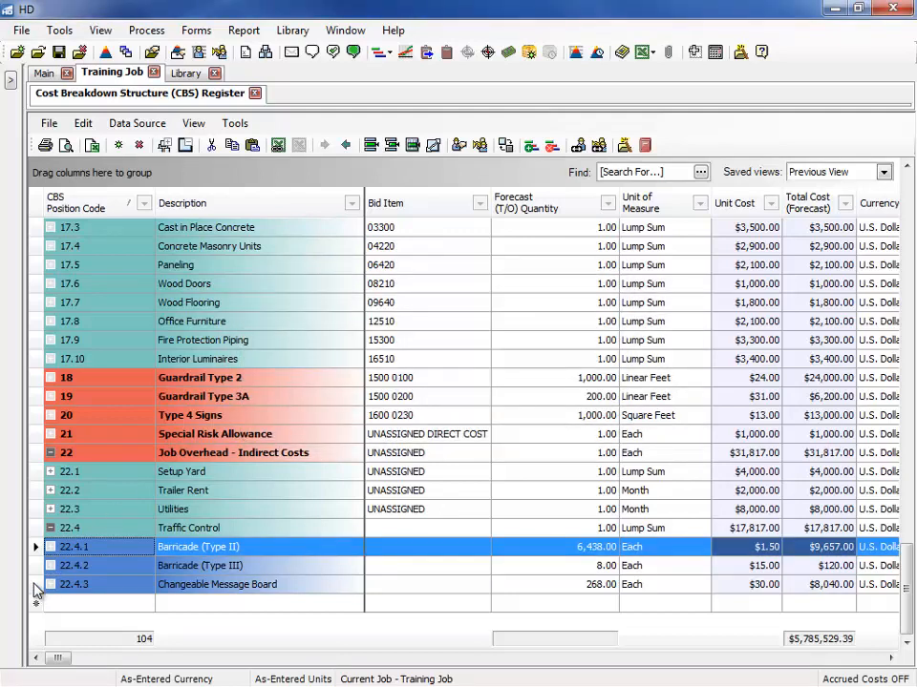
Step: Open the cost item record of the Changeable Message Board, check its plug costs, and close the record
click(35, 584)
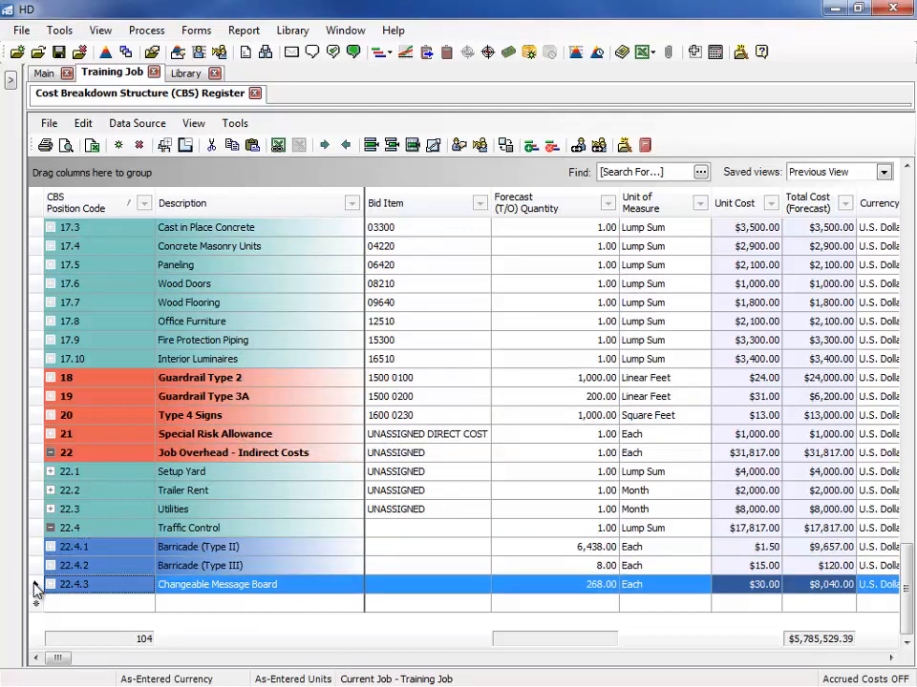
double_click(35, 584)
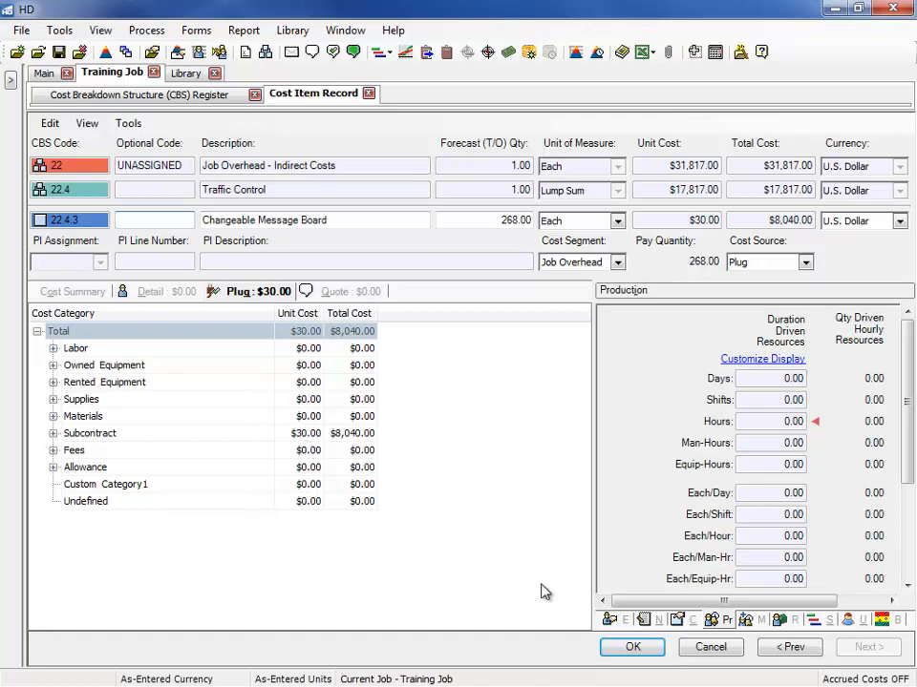
click(632, 646)
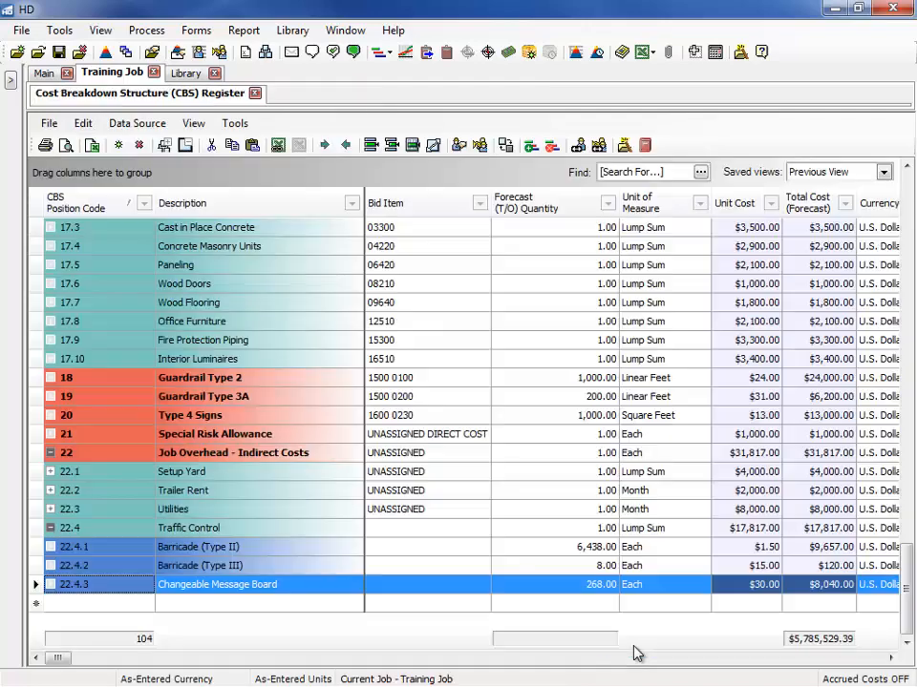
Step: Open the PBS Changes Register, examine the latest cost item change record's impact on the PBS, and close both
click(598, 54)
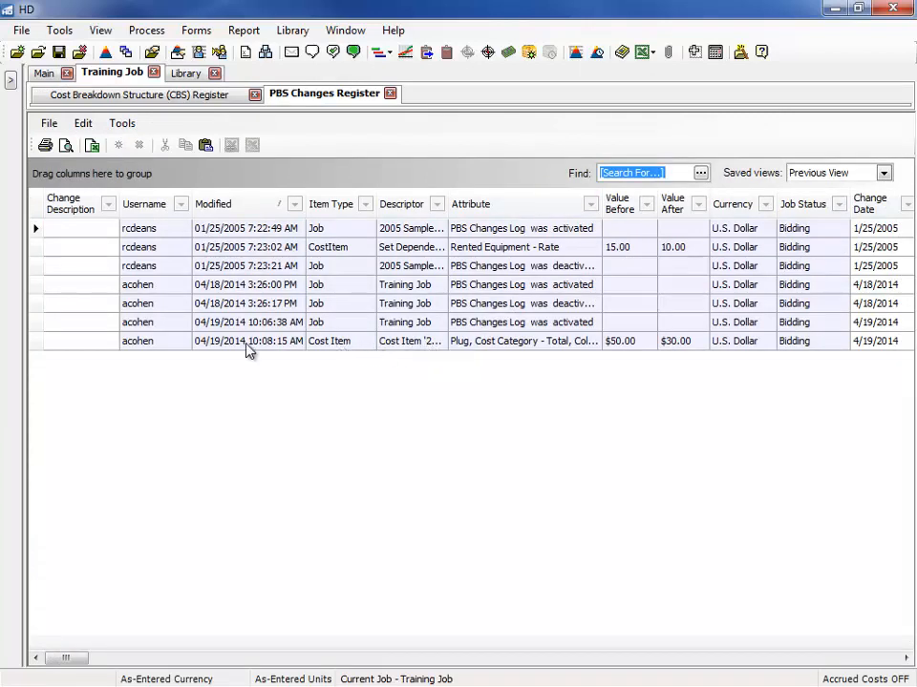
click(96, 346)
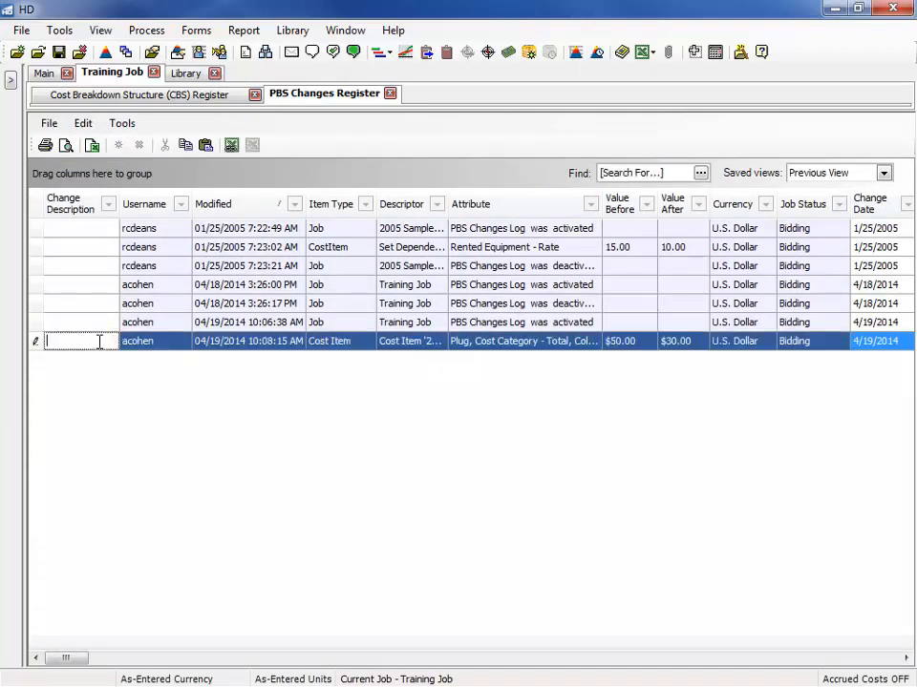
double_click(34, 346)
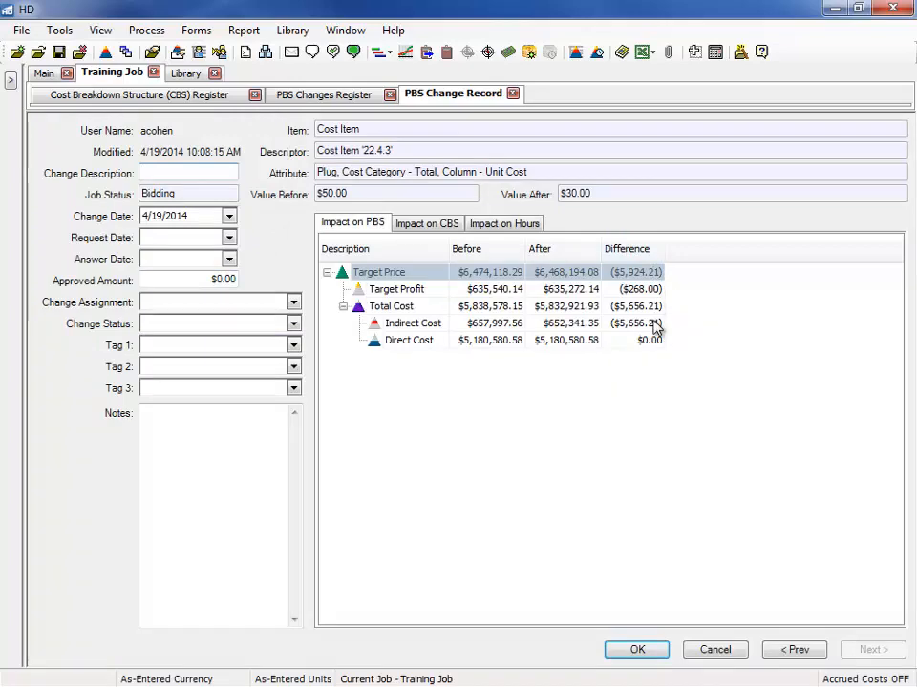
click(644, 654)
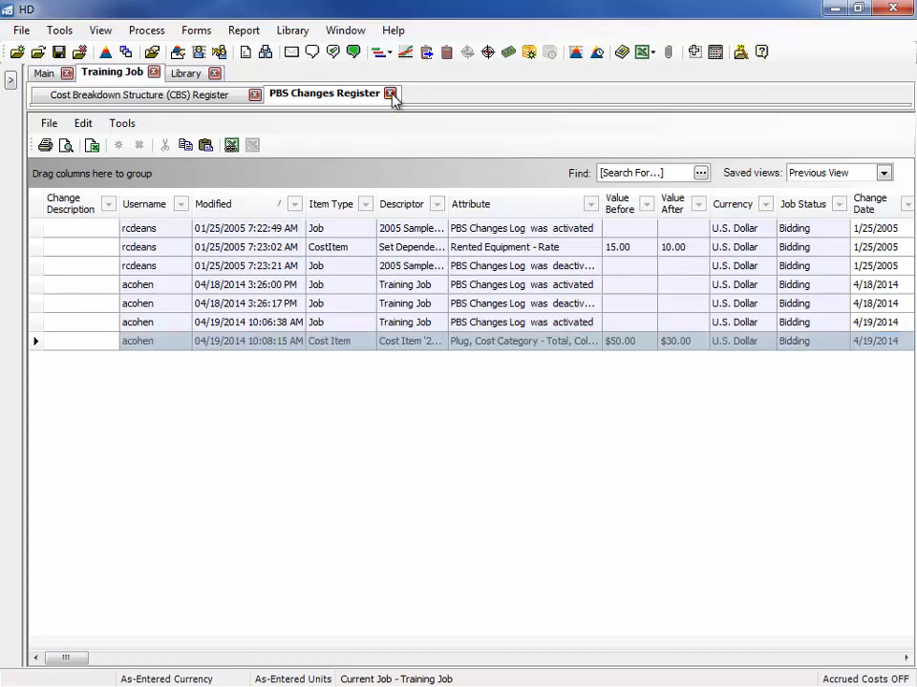
click(390, 93)
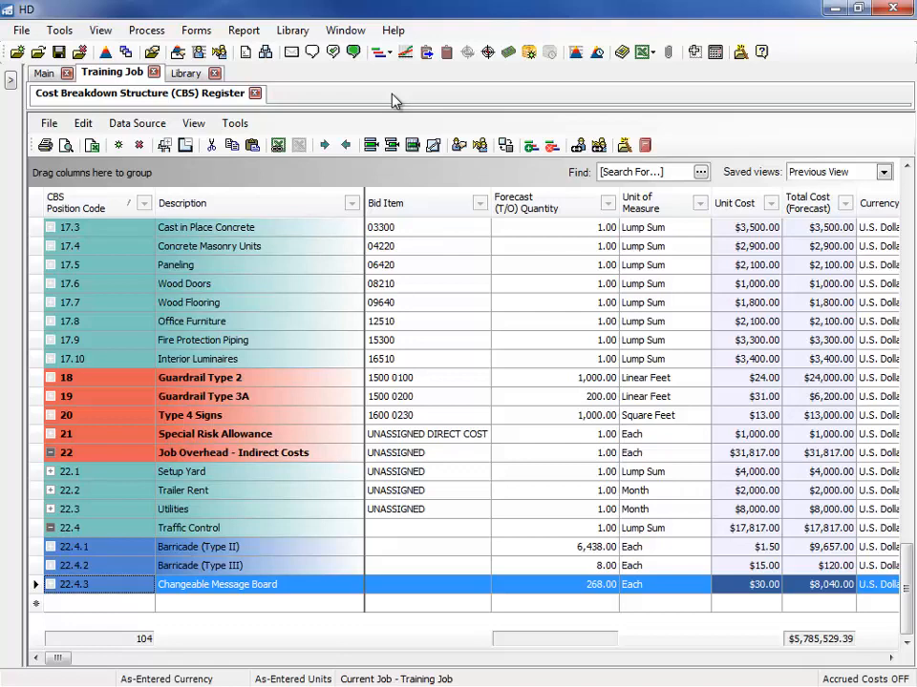
Step: Open the active job's workbook in Excel and show the JO_IndirectCost worksheet
click(65, 31)
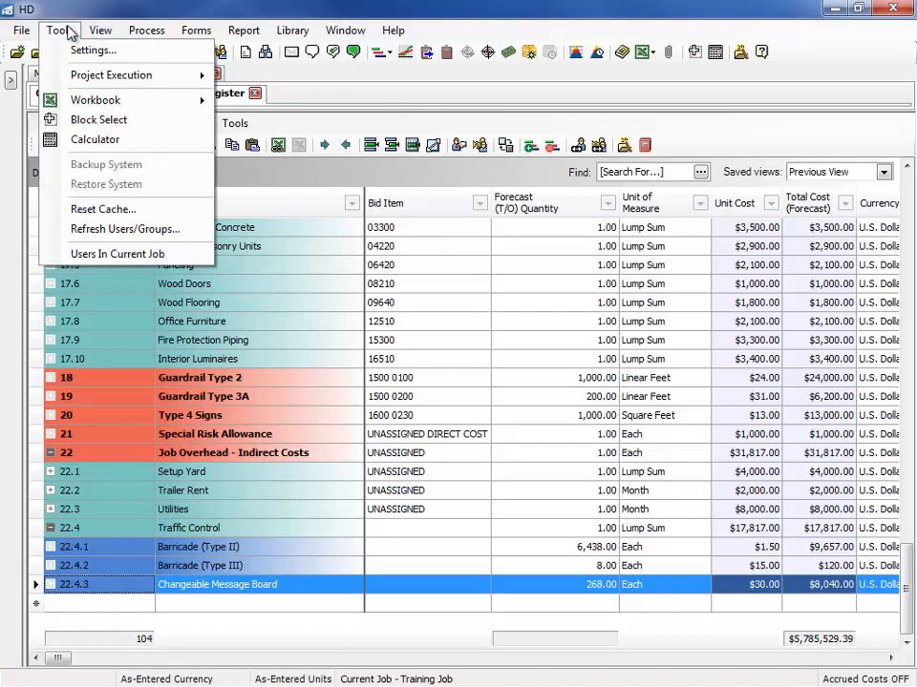
mouse_move(191, 99)
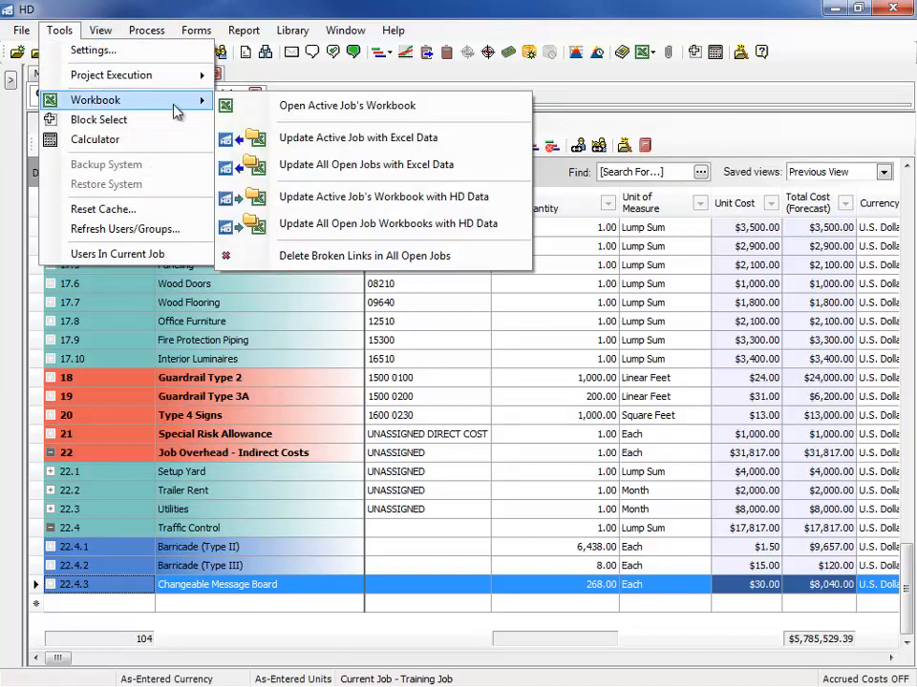
click(418, 108)
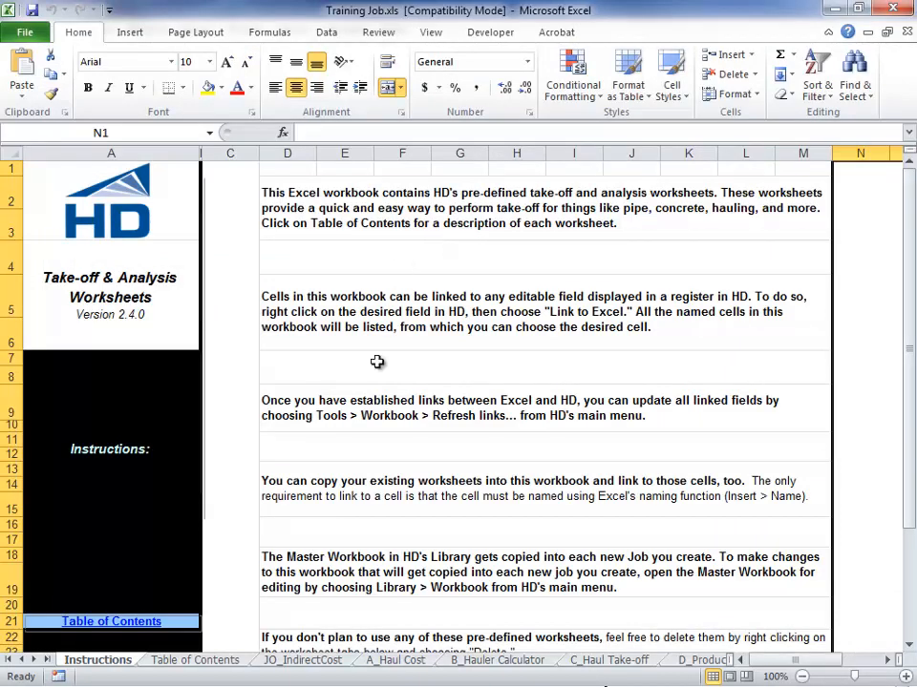
click(316, 660)
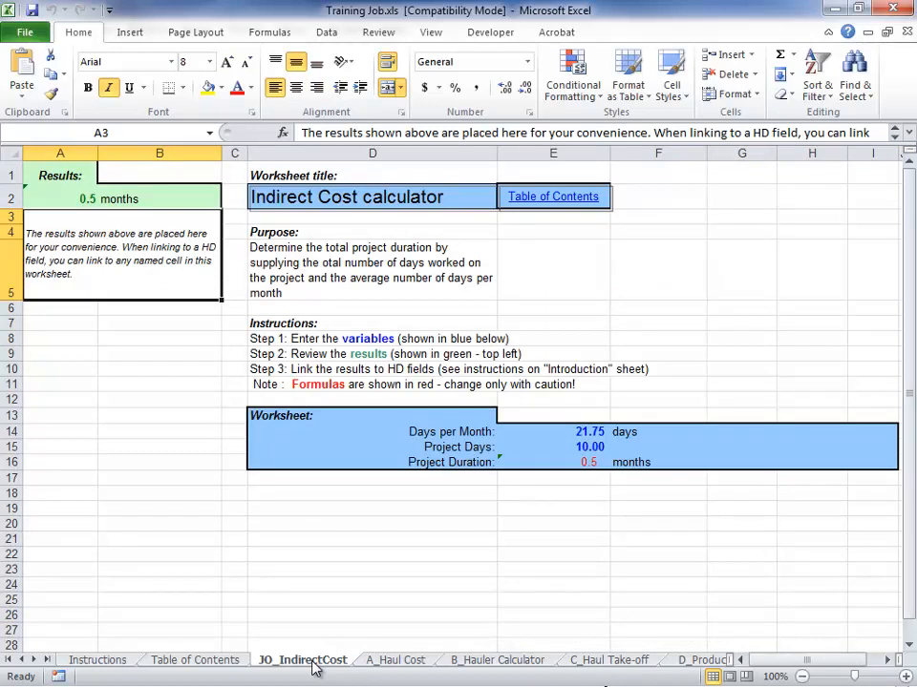
Step: Inspect the Project Duration formula in E16 without changing it, and minimize Excel to return to HD
click(573, 463)
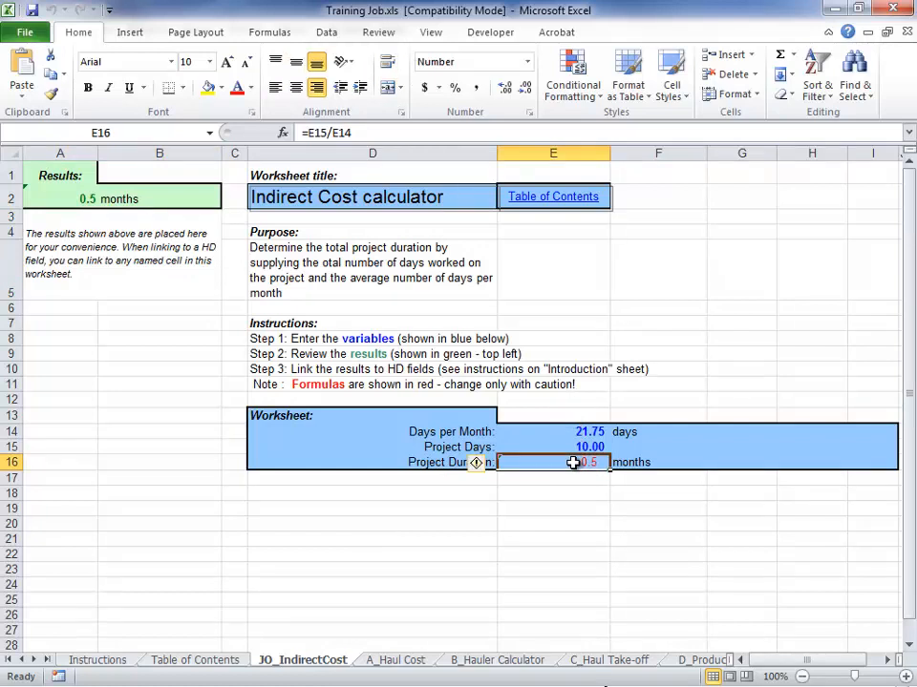
double_click(573, 463)
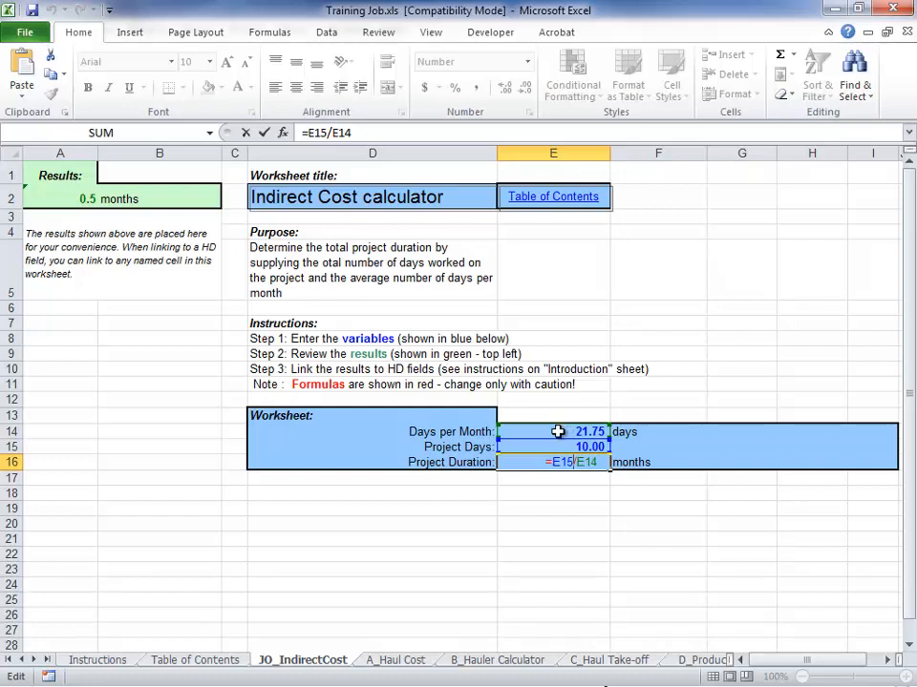
key(Escape)
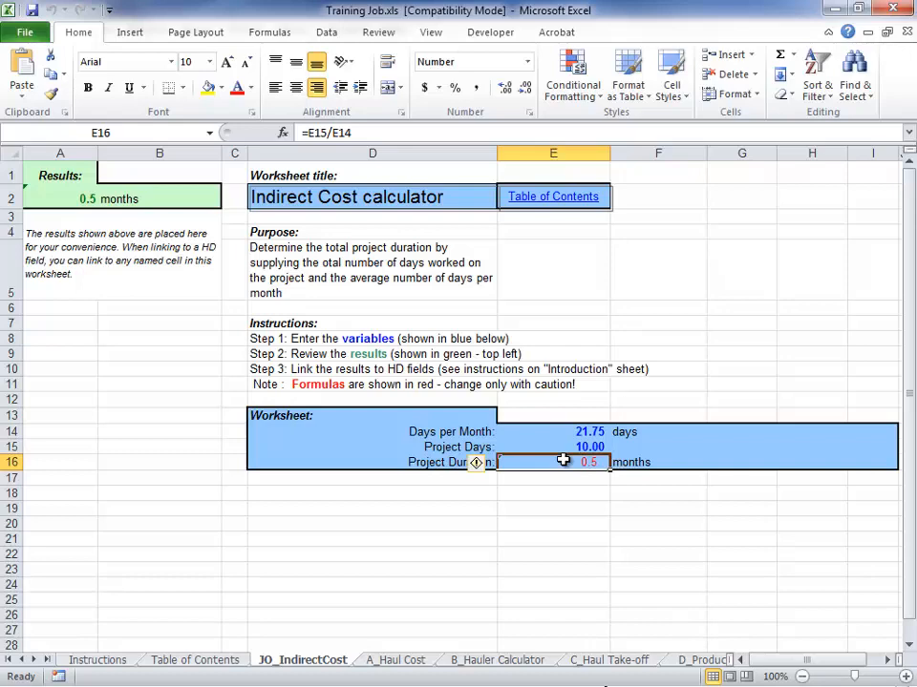
click(831, 8)
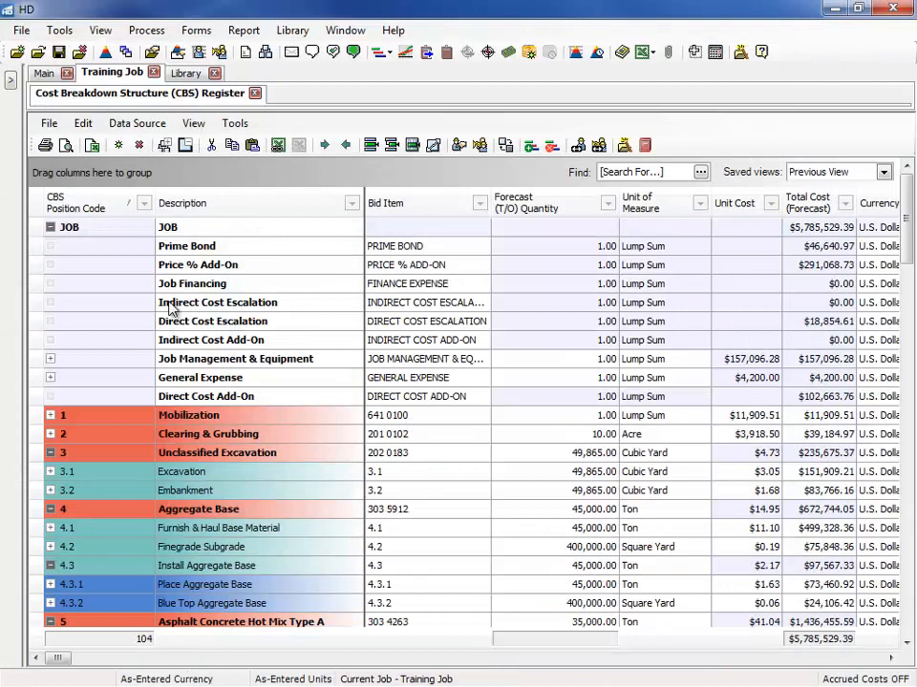
Step: Use Go To Column in the CBS Register to bring the Days (Total) column into view
right_click(420, 204)
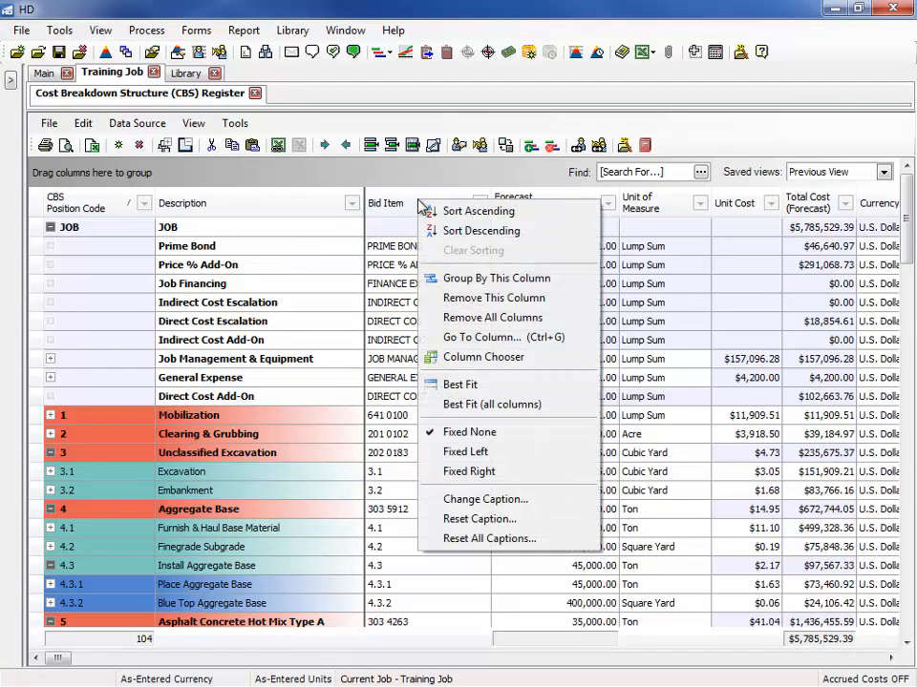
click(468, 338)
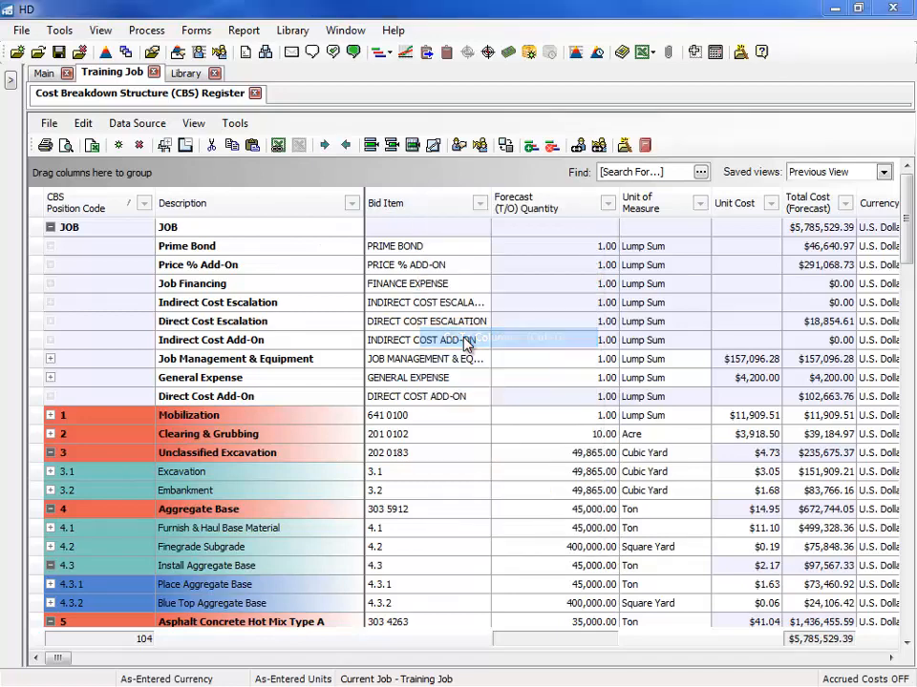
click(450, 187)
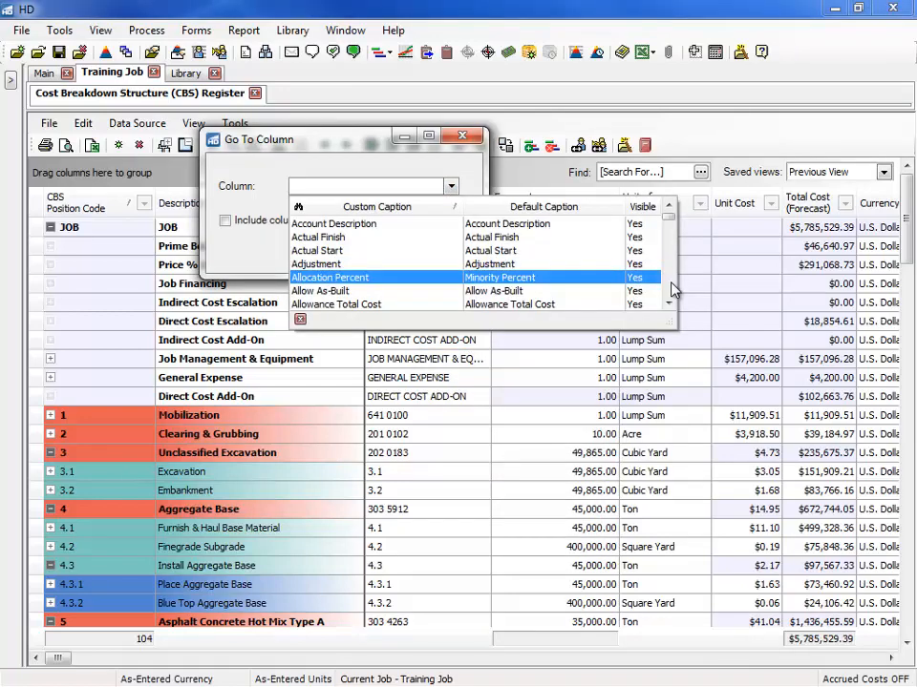
scroll(673, 289, down, 2)
scroll(673, 289, down, 6)
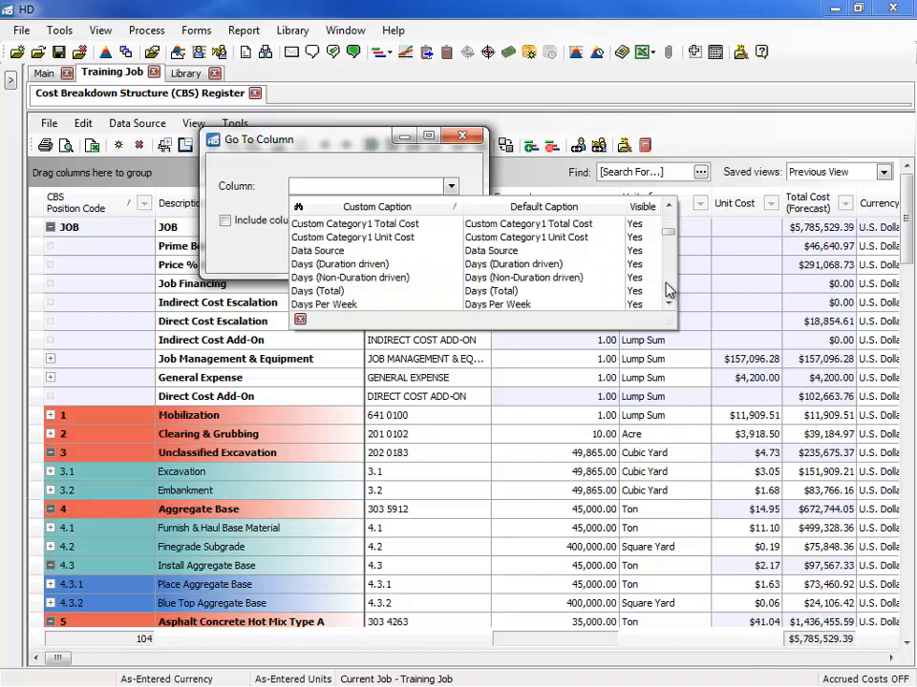
click(339, 291)
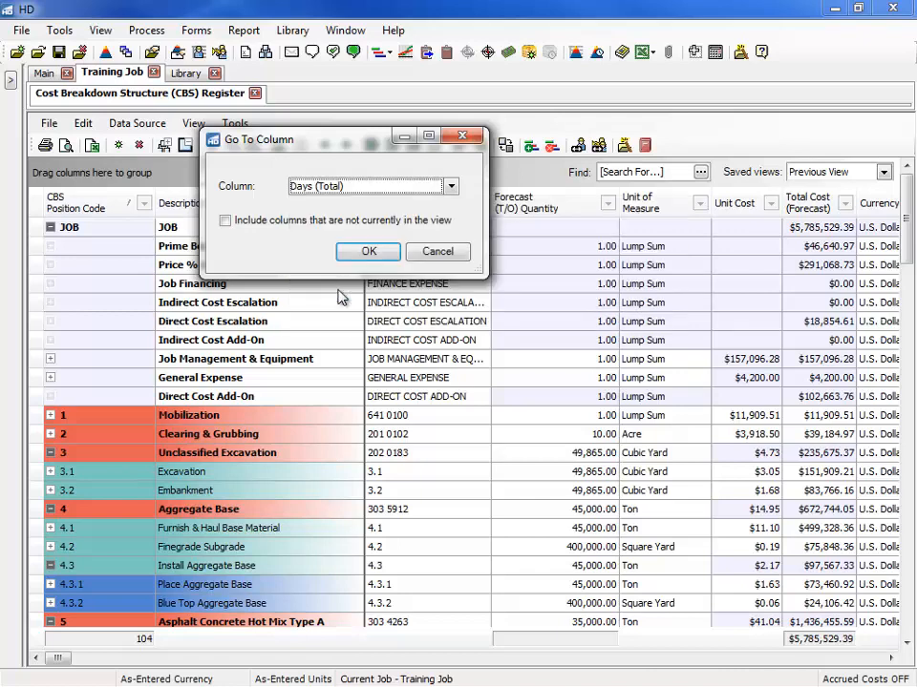
click(359, 253)
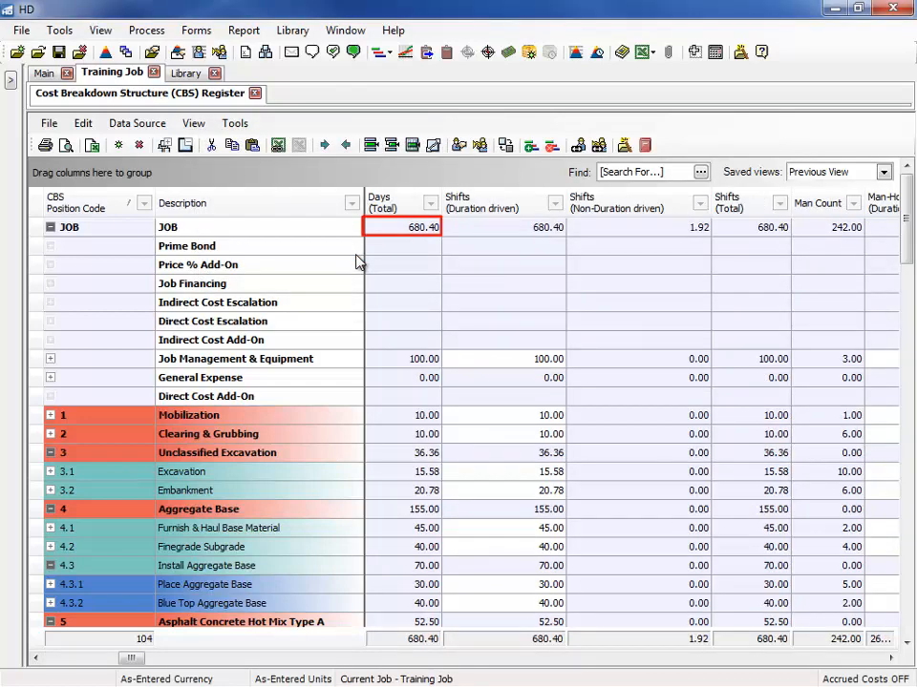
Step: Link the JOB row's Days (Total) field to update the Excel cell JO_IndirectCosts_Days, check Project Days in the workbook, and return to HD
right_click(401, 229)
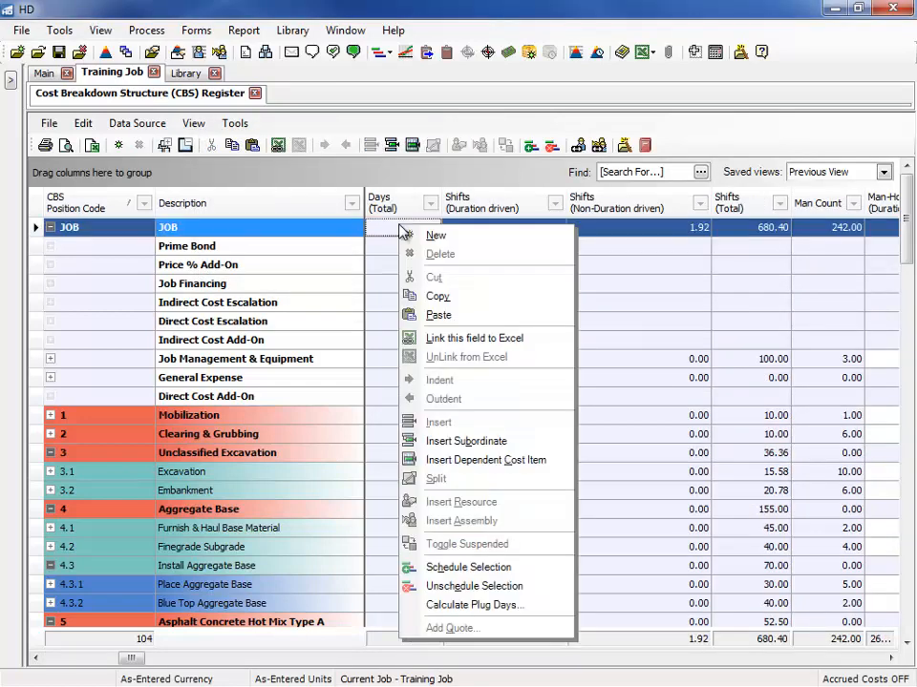
click(442, 340)
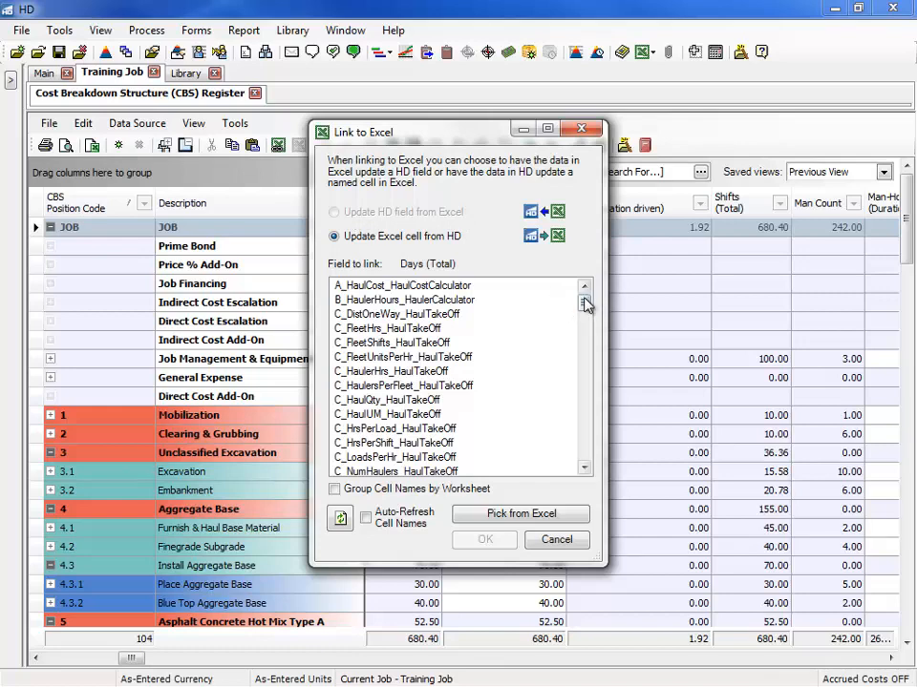
drag(584, 306, 576, 390)
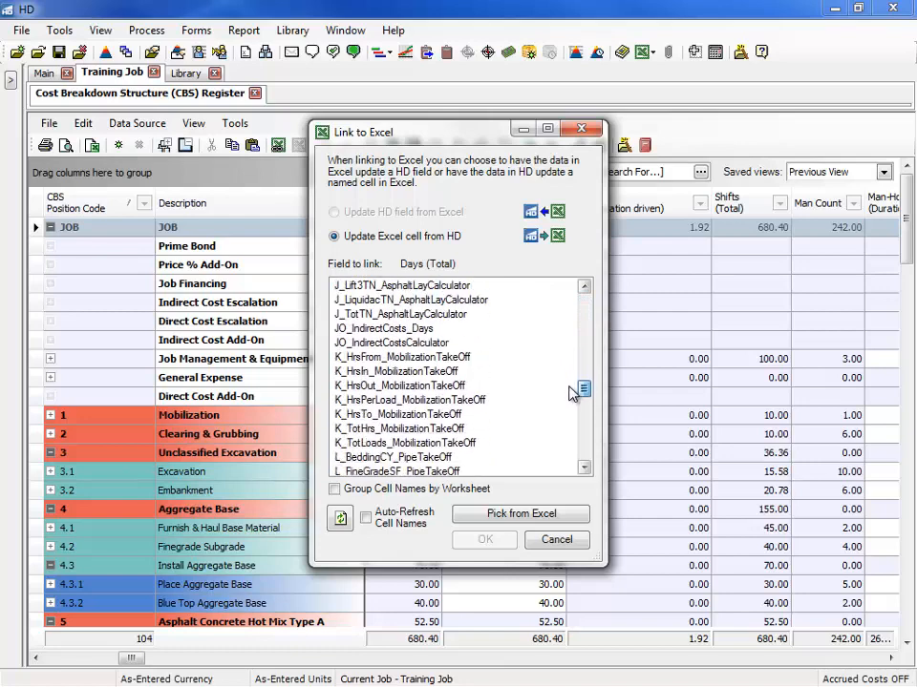
click(381, 329)
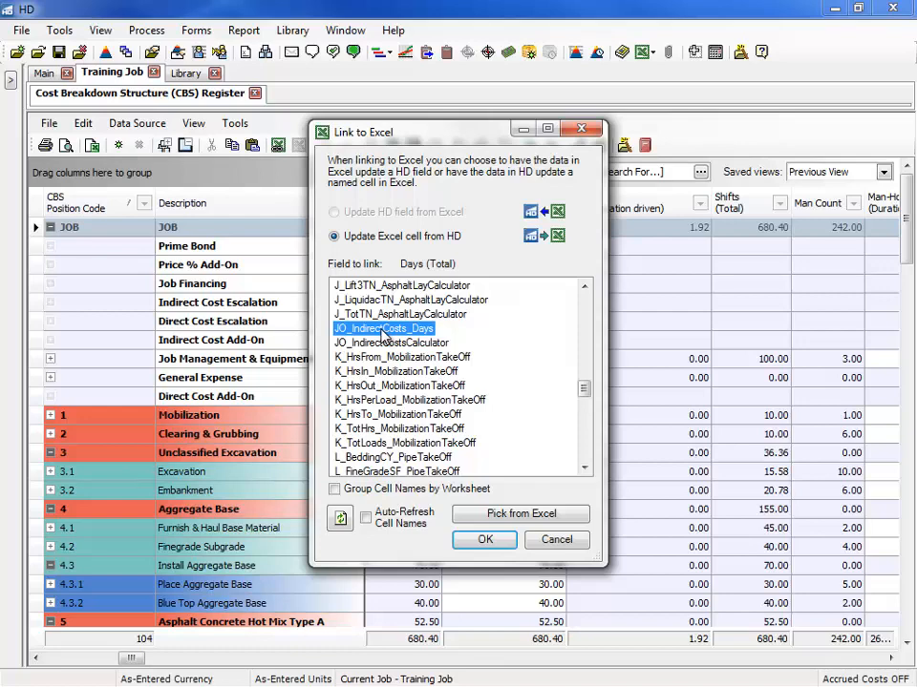
click(487, 541)
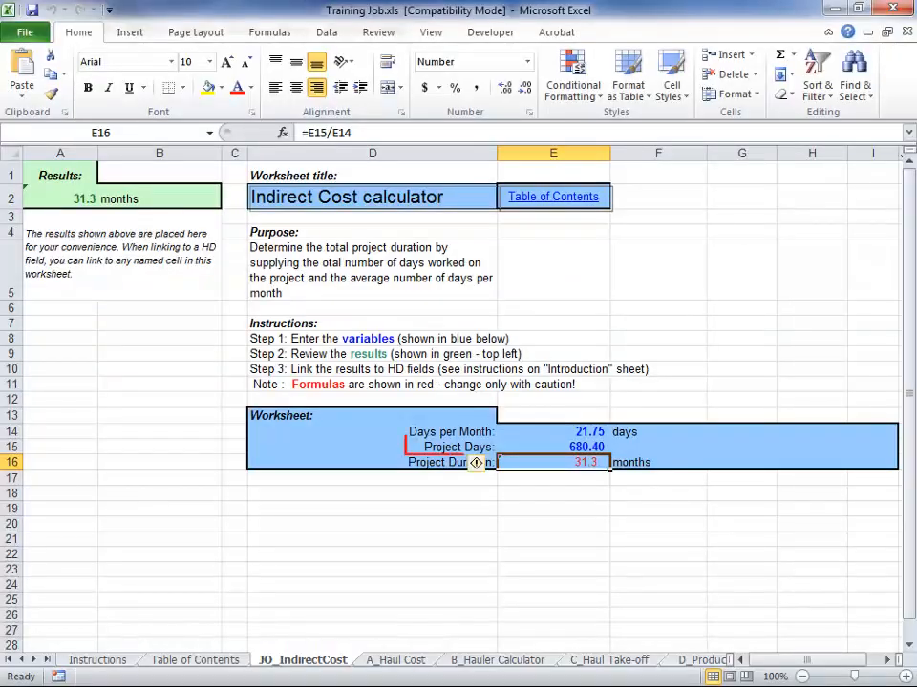
click(541, 447)
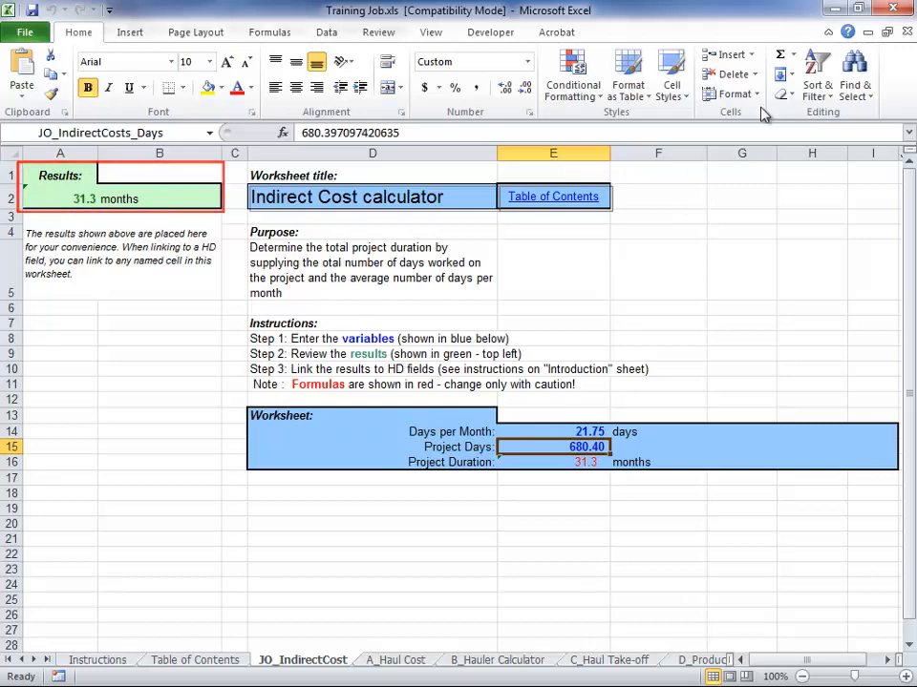
click(827, 8)
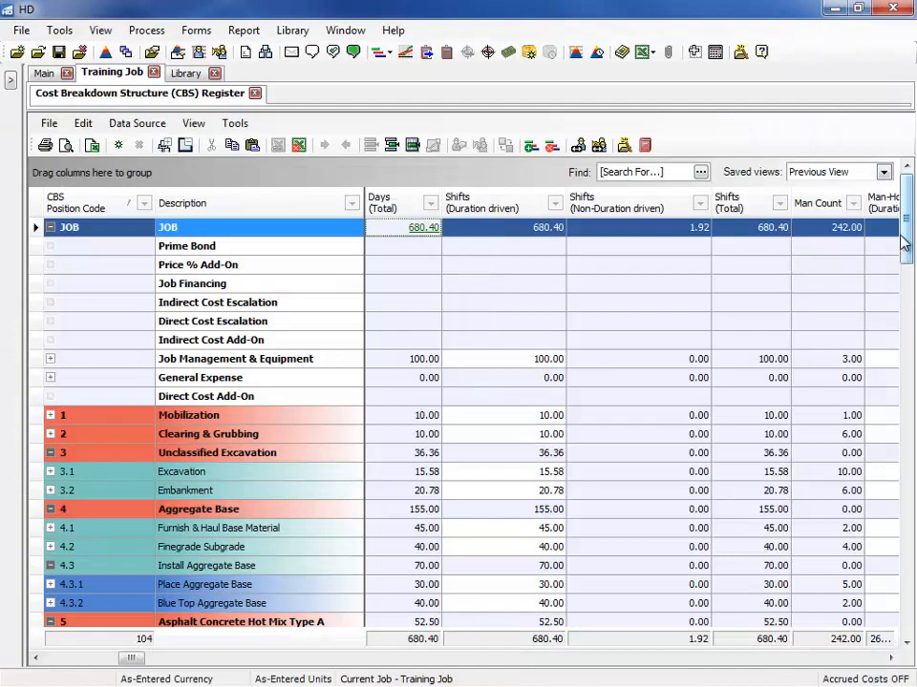
Step: Link Trailer Rent's Forecast (T/O) Quantity to update from the Excel cell JO_IndirectCostsCalculator, choosing to change the TOTAL cost
drag(903, 243, 912, 619)
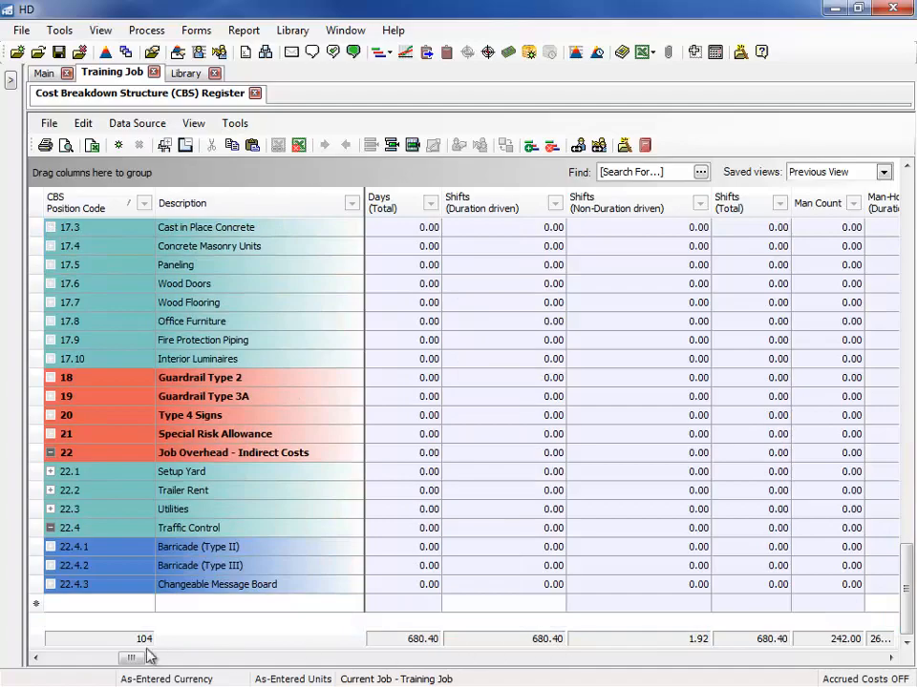
drag(117, 659, 45, 663)
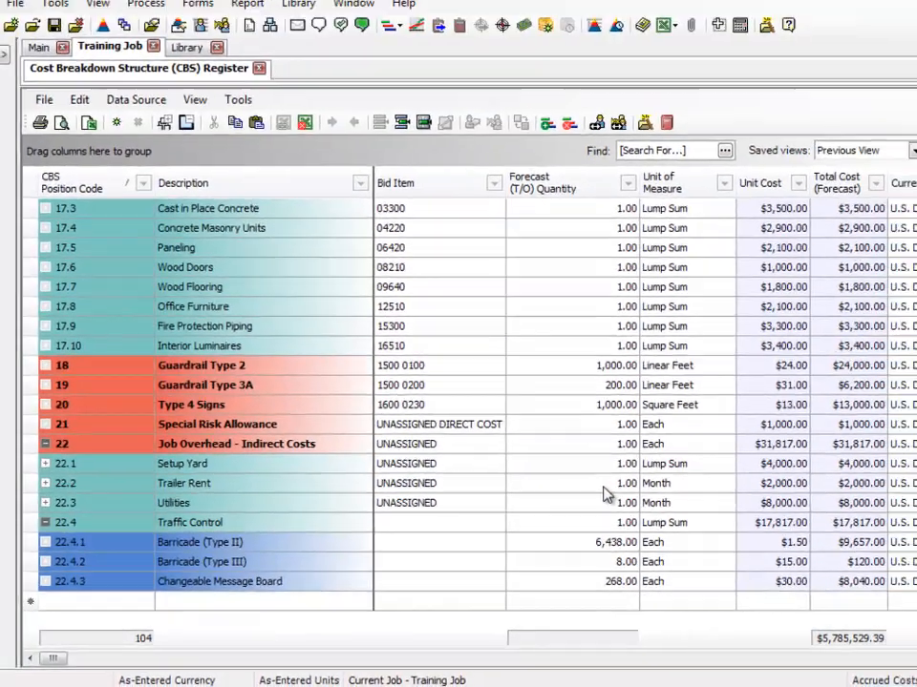
right_click(607, 491)
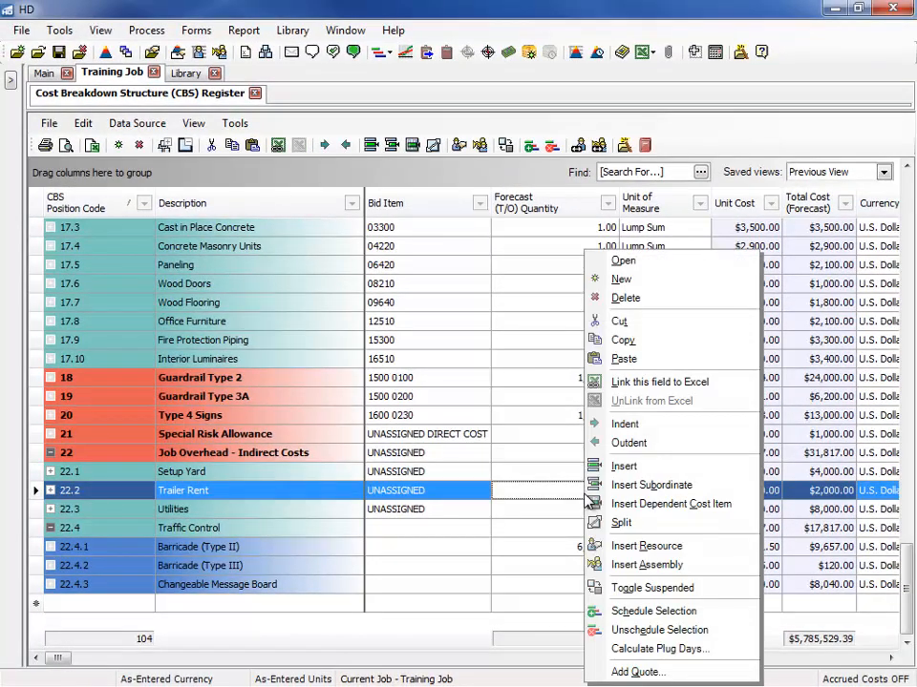
click(627, 385)
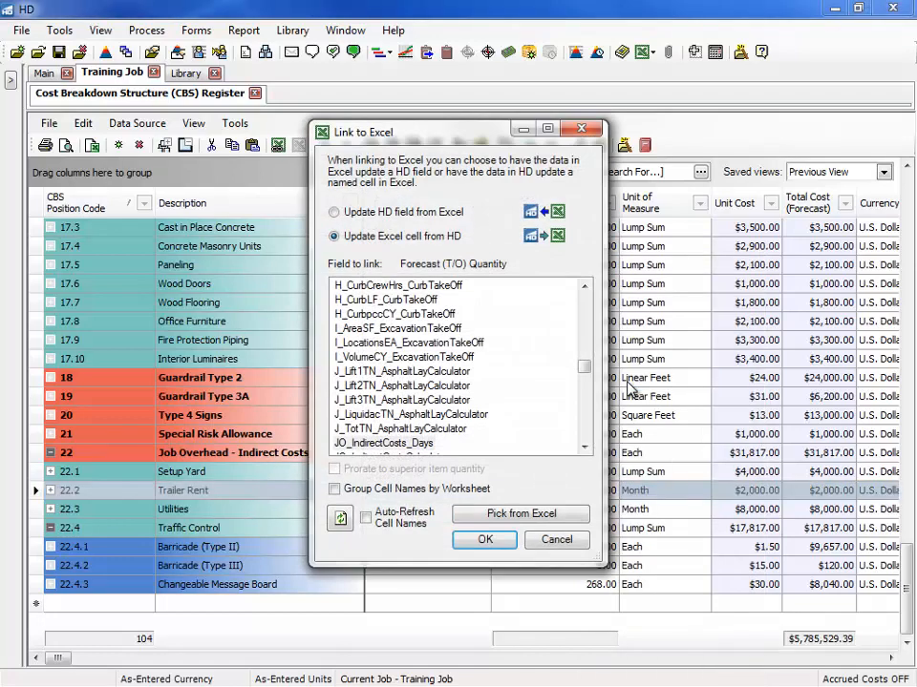
click(334, 213)
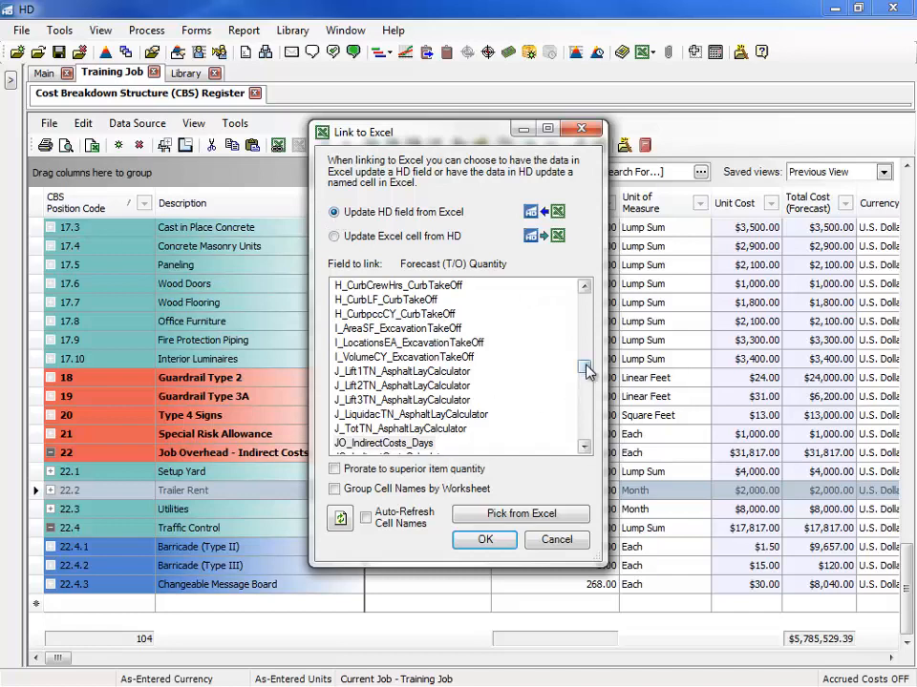
scroll(587, 372, down, 2)
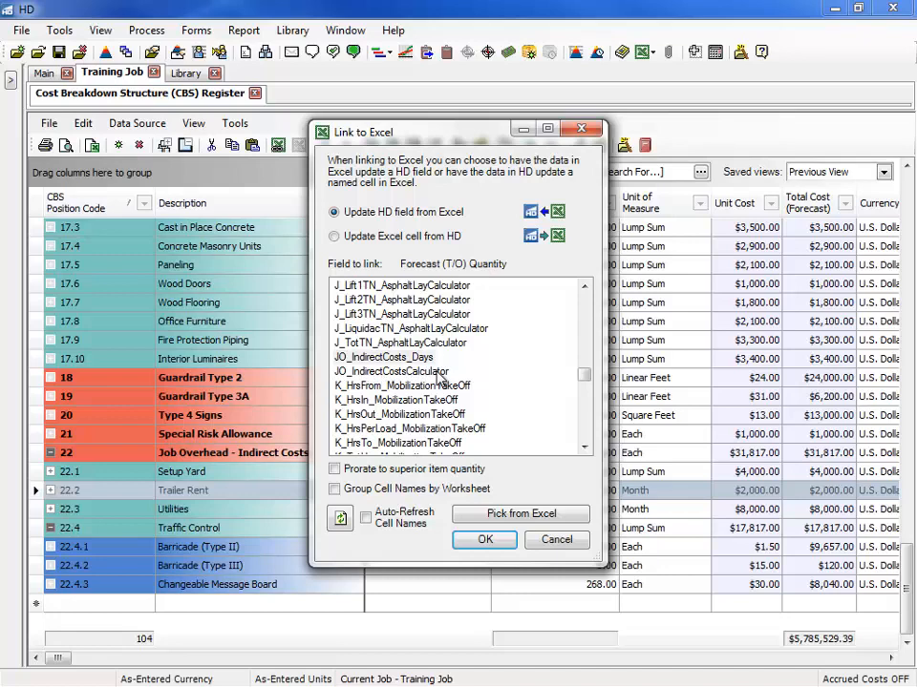
click(437, 371)
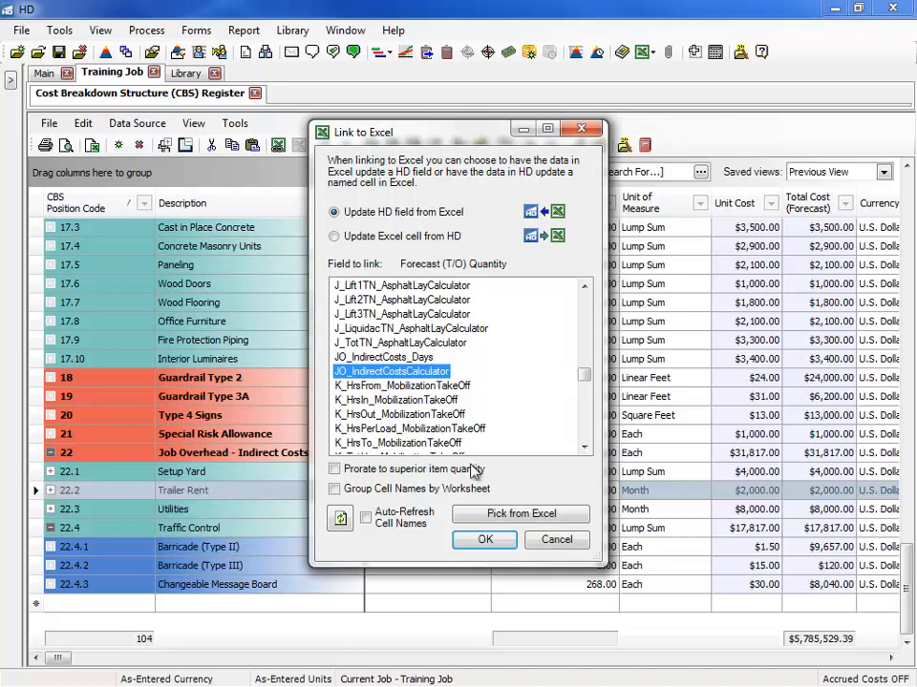
click(497, 544)
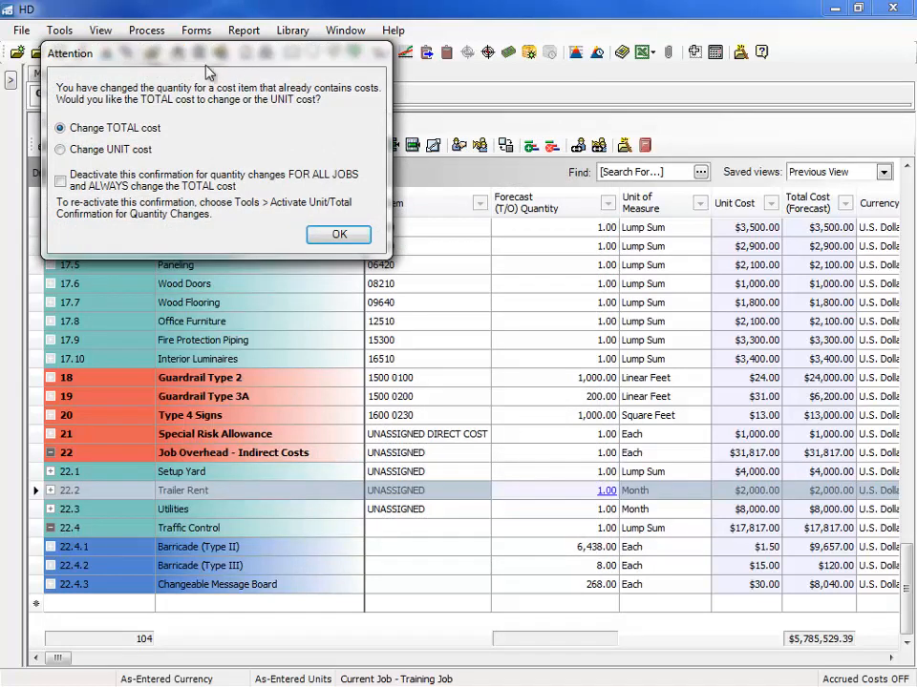
click(342, 238)
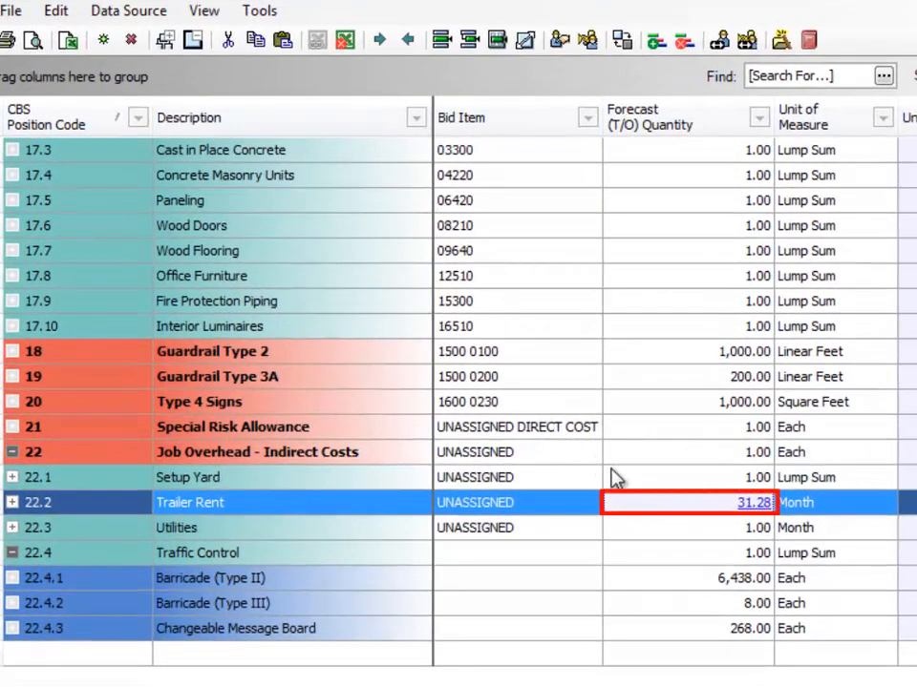
mouse_move(657, 502)
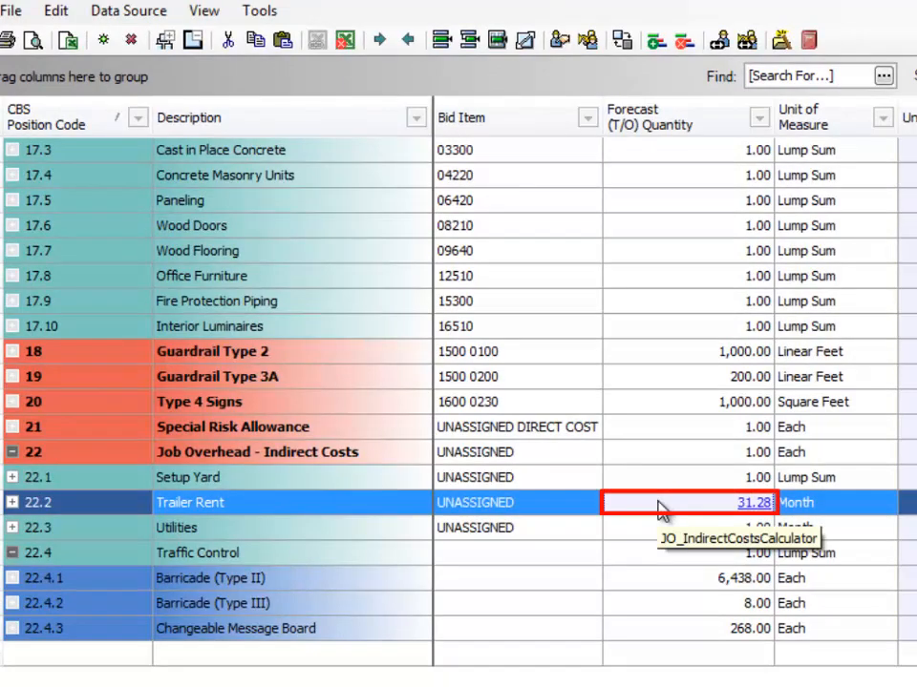